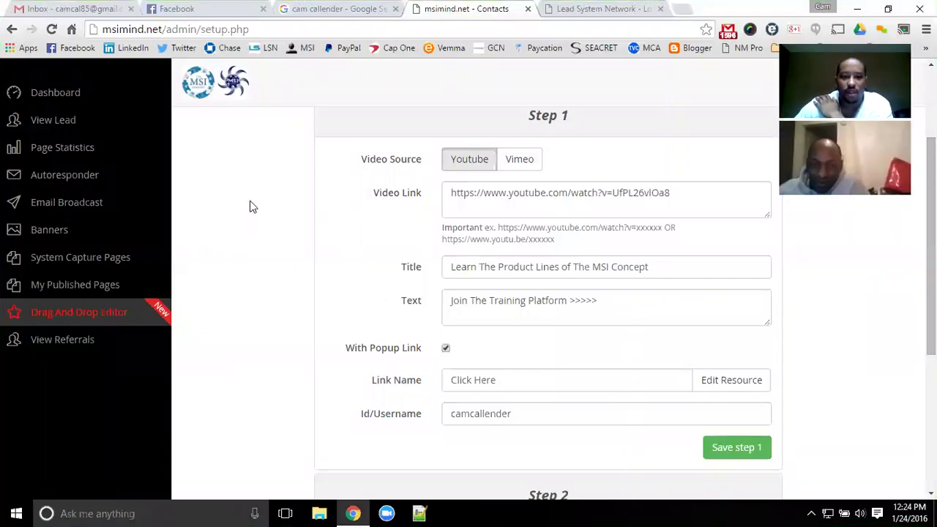
# Open the Step1 resource's edit page from Edit Resource beside the Step 1 link name.
pyautogui.scroll(-2, 255, 225)
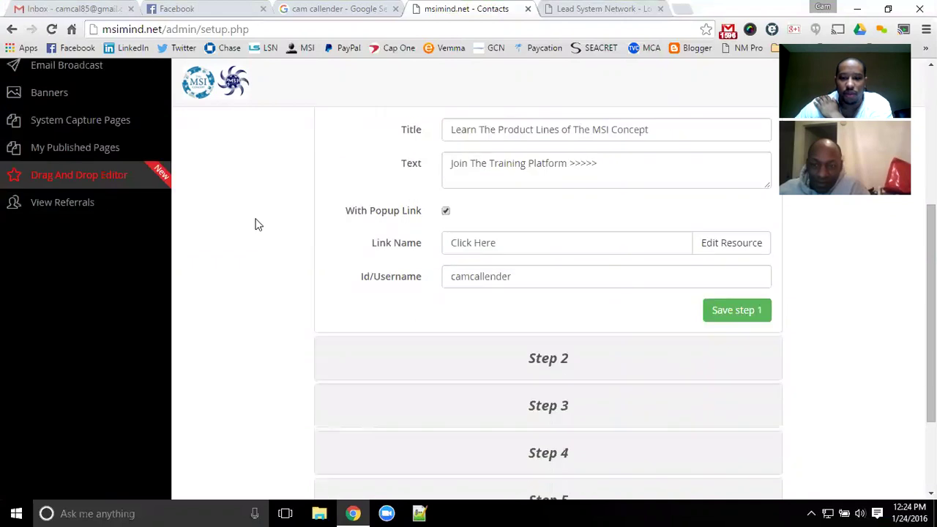
pyautogui.scroll(1, 255, 225)
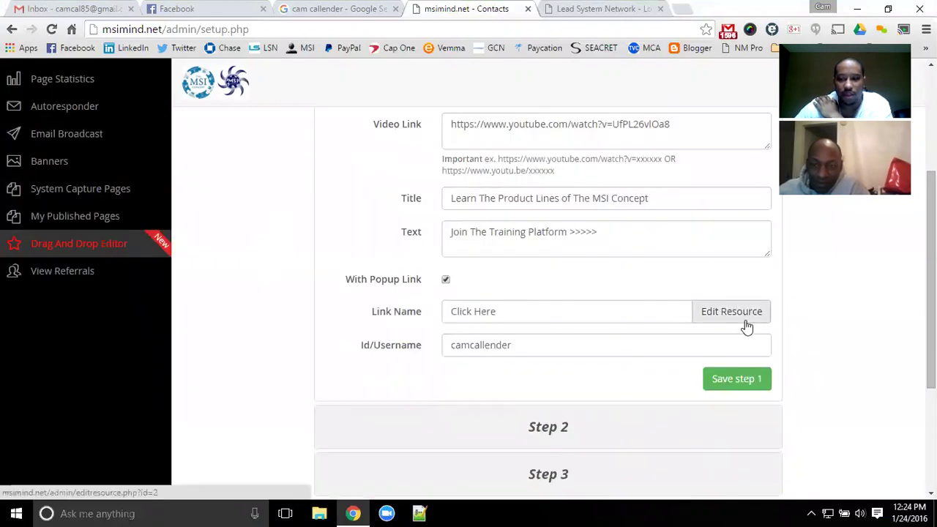
pyautogui.scroll(3, 426, 274)
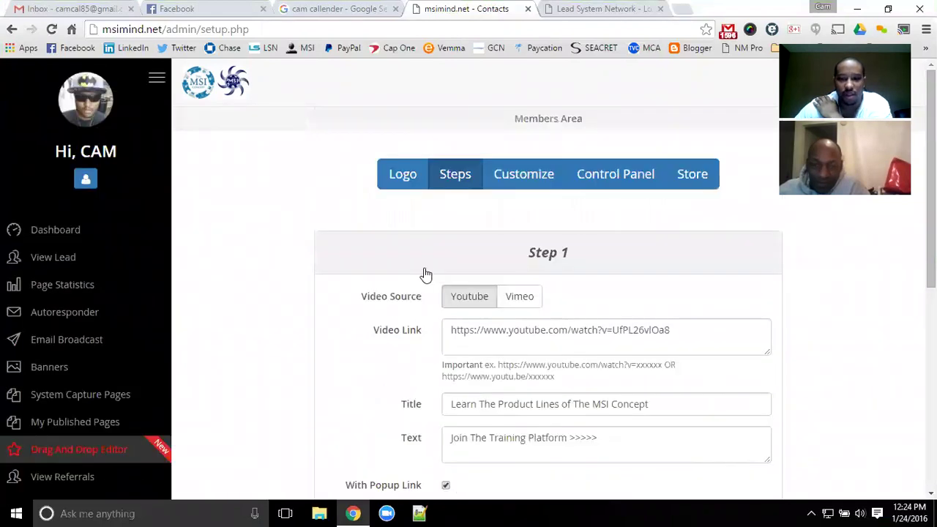
pyautogui.click(58, 235)
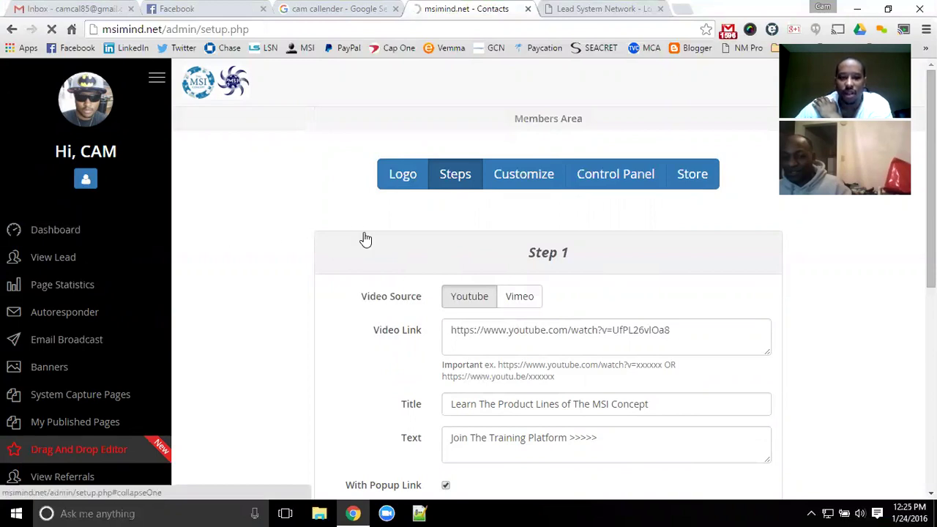
pyautogui.scroll(-3, 680, 398)
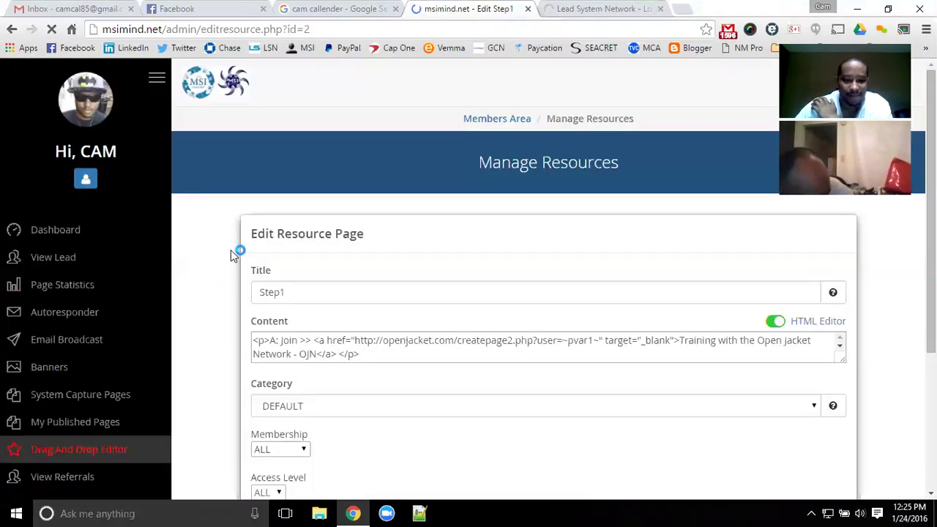
pyautogui.scroll(-2, 212, 251)
pyautogui.scroll(2, 208, 220)
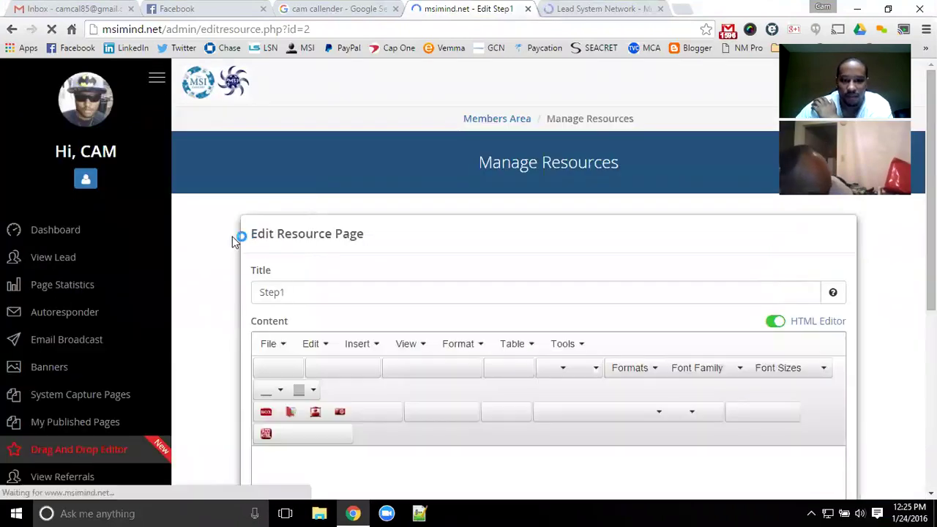
pyautogui.scroll(-2, 216, 224)
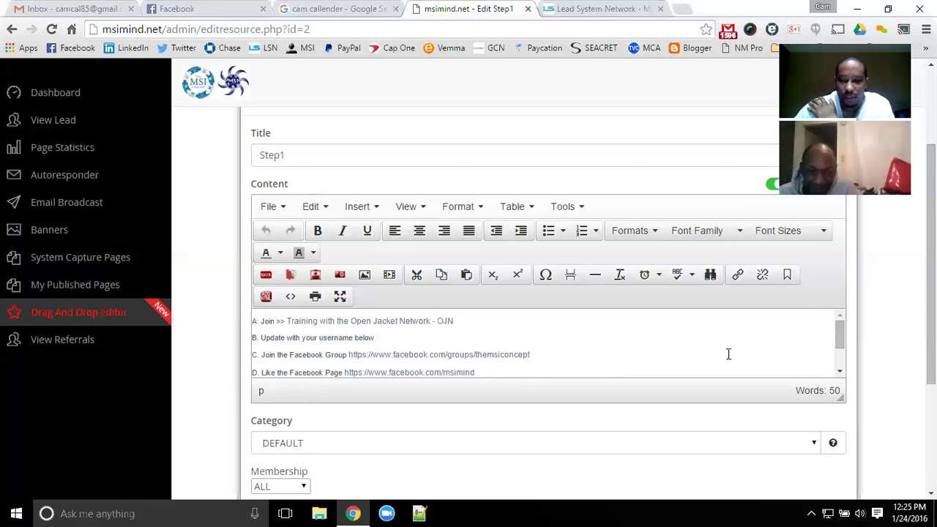
pyautogui.click(841, 369)
pyautogui.click(841, 370)
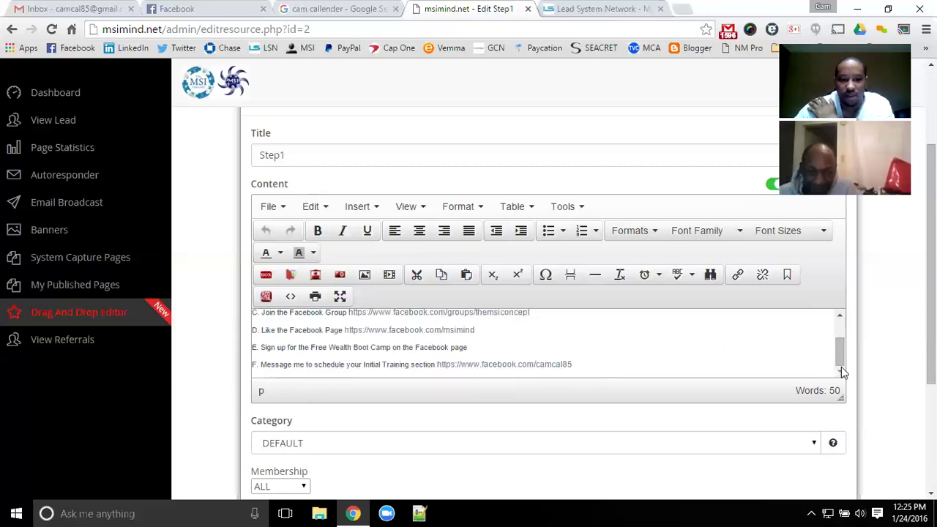
pyautogui.scroll(3, 841, 326)
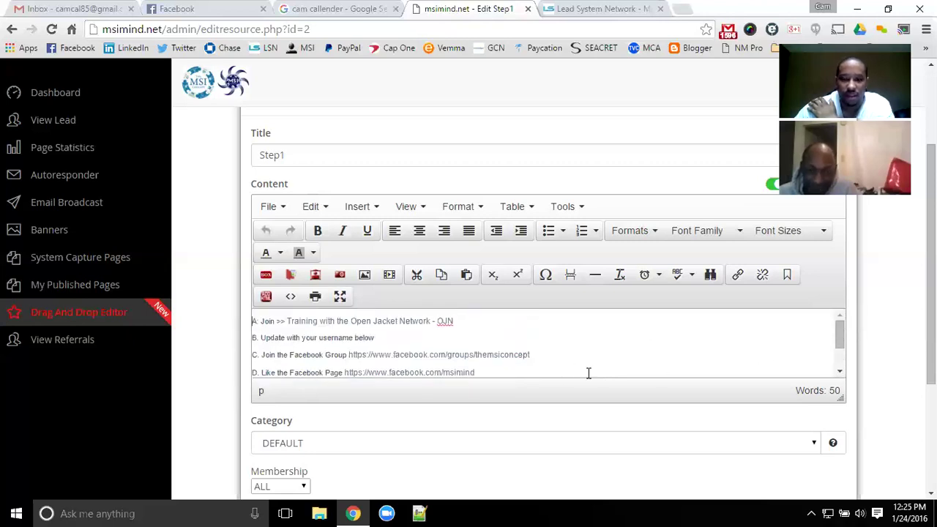
pyautogui.scroll(3, 586, 378)
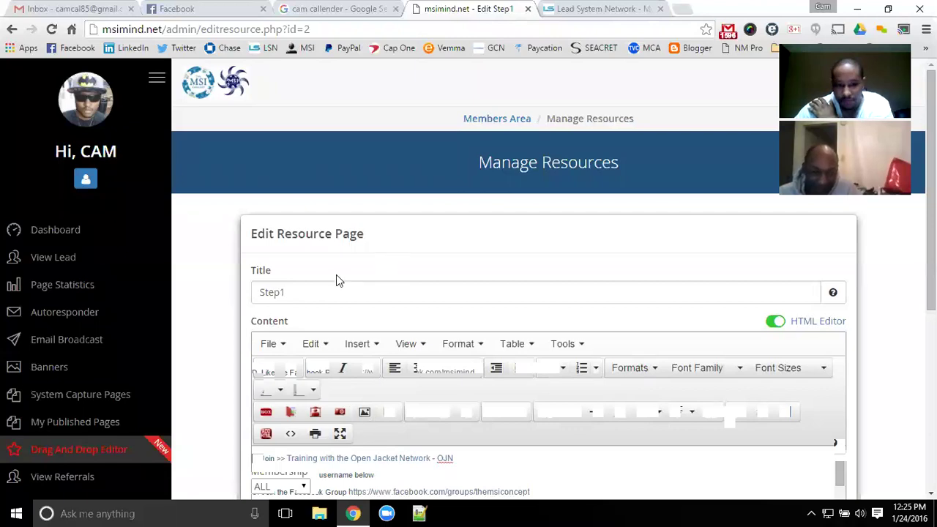
pyautogui.scroll(-1, 273, 251)
pyautogui.scroll(-1, 273, 251)
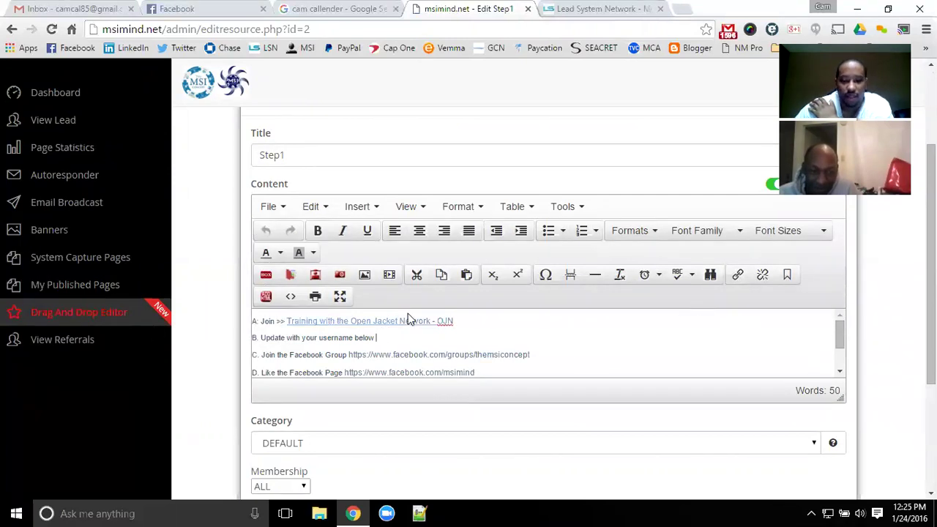
pyautogui.scroll(-3, 312, 370)
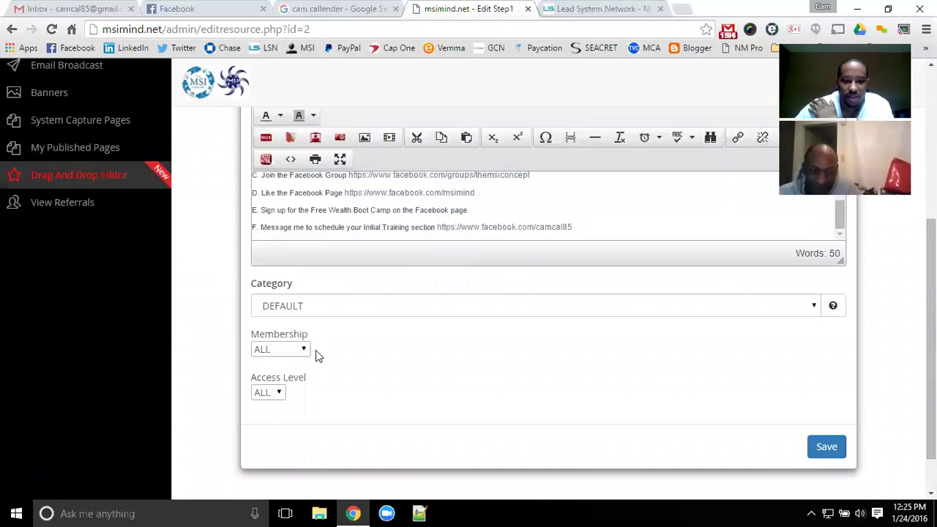
pyautogui.scroll(5, 234, 377)
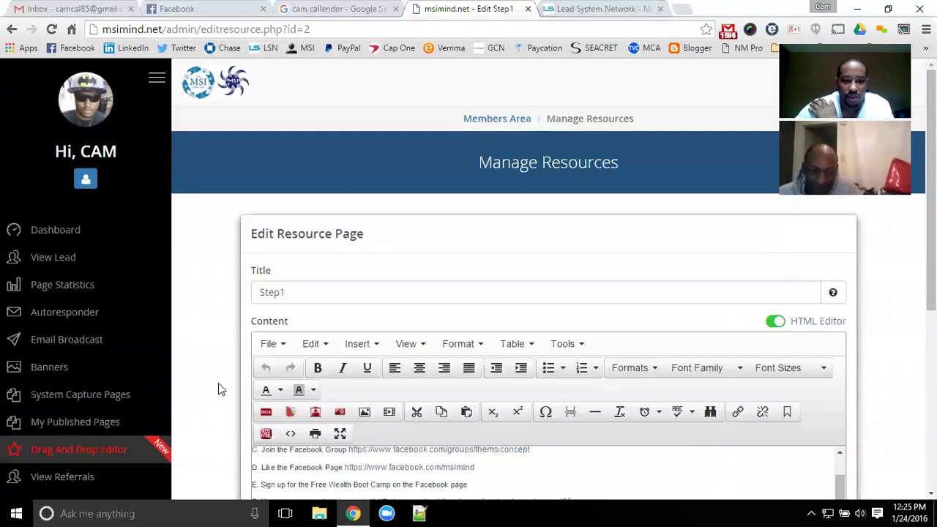
# Preview the dashboard's Step 1 popup and test its Open Jacket Network training link.
pyautogui.click(73, 231)
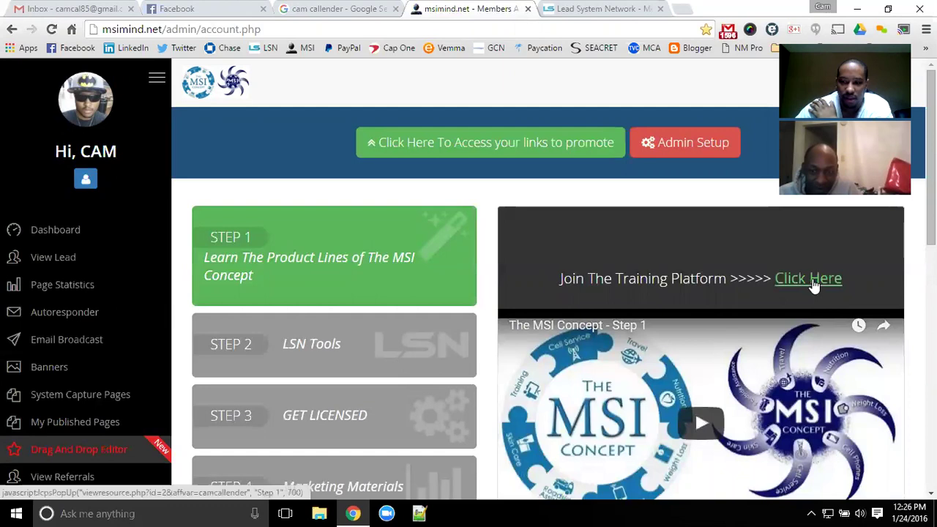
pyautogui.click(811, 284)
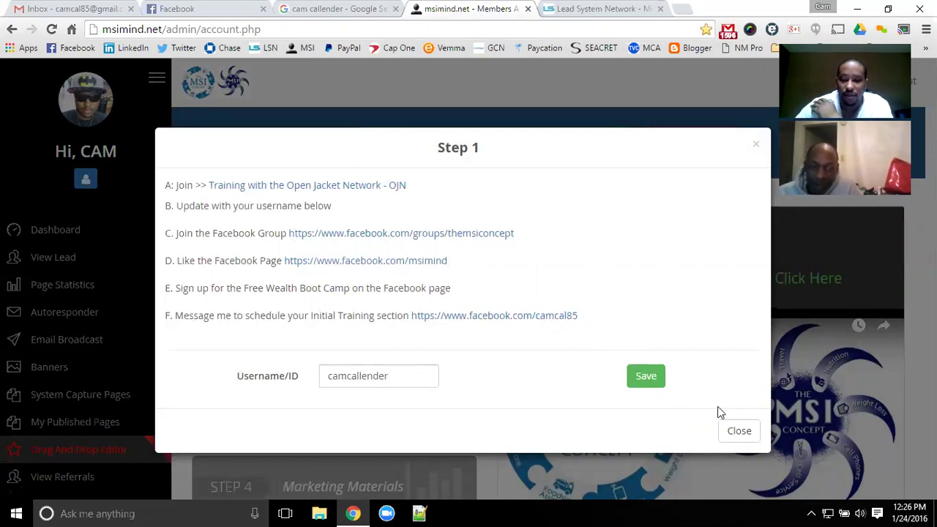
pyautogui.click(739, 433)
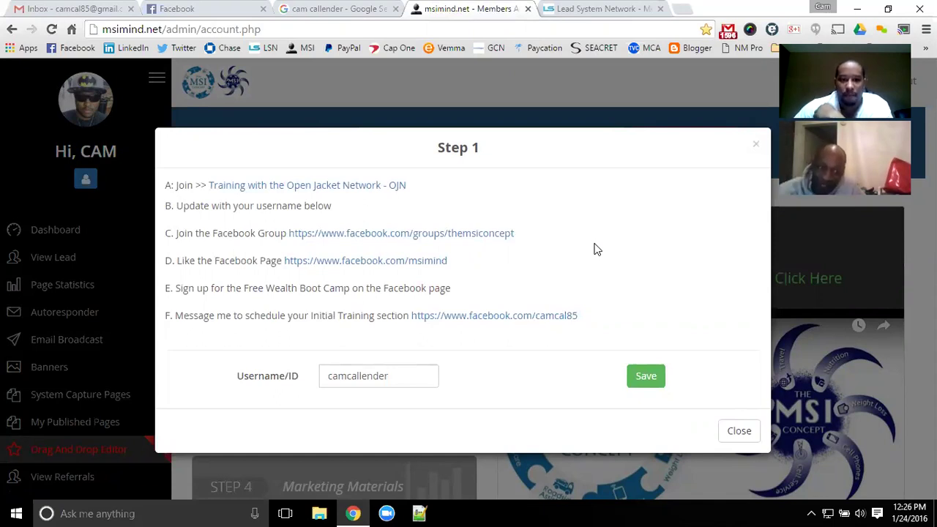
pyautogui.click(254, 191)
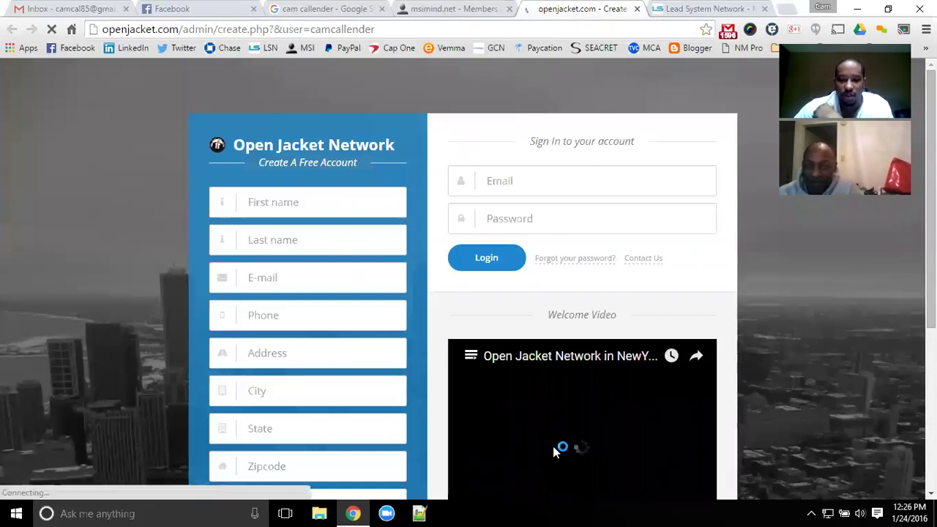
pyautogui.click(637, 9)
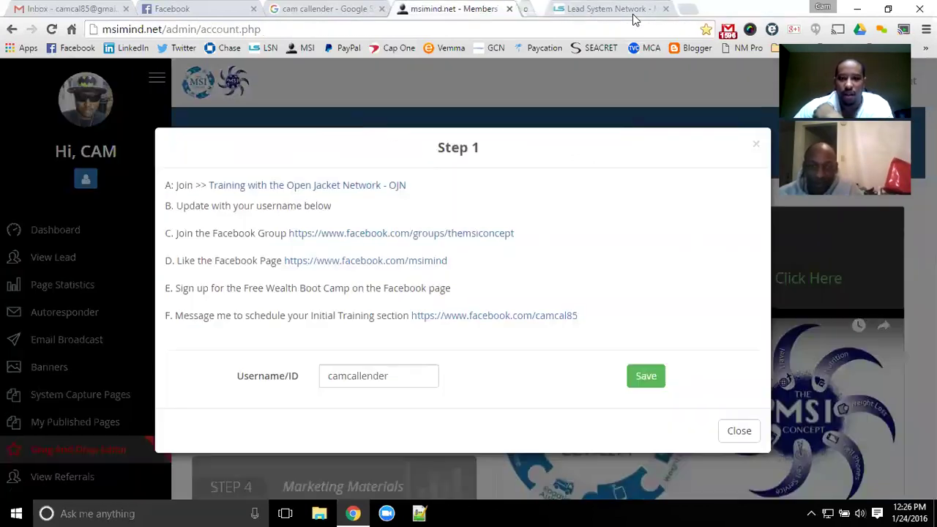
# Close the Step 1 popup and reopen the Step1 resource editor via Admin Setup > Steps.
pyautogui.click(739, 432)
pyautogui.click(677, 147)
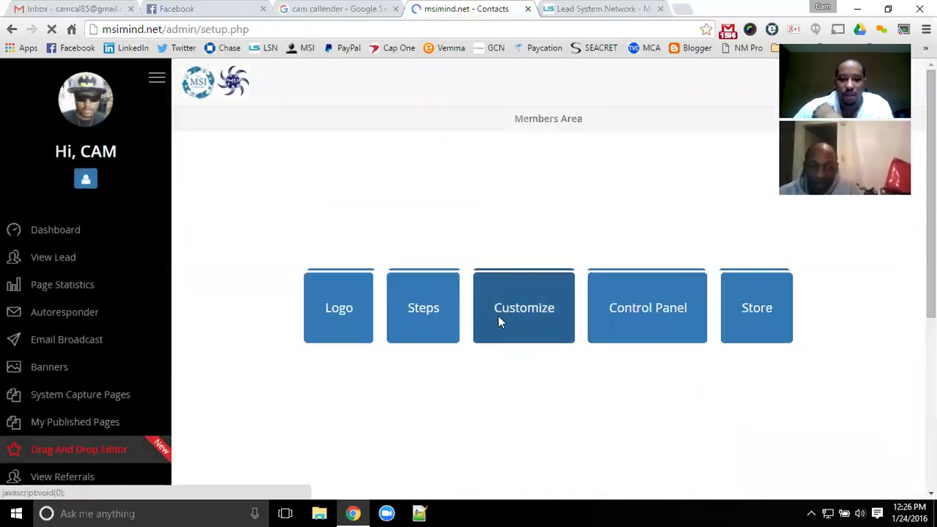
pyautogui.click(498, 319)
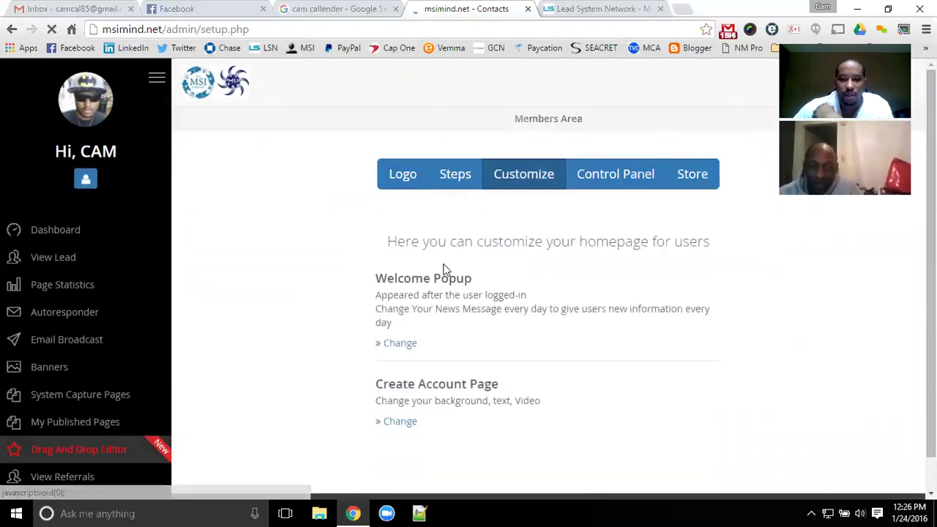
pyautogui.click(452, 176)
pyautogui.scroll(-2, 698, 366)
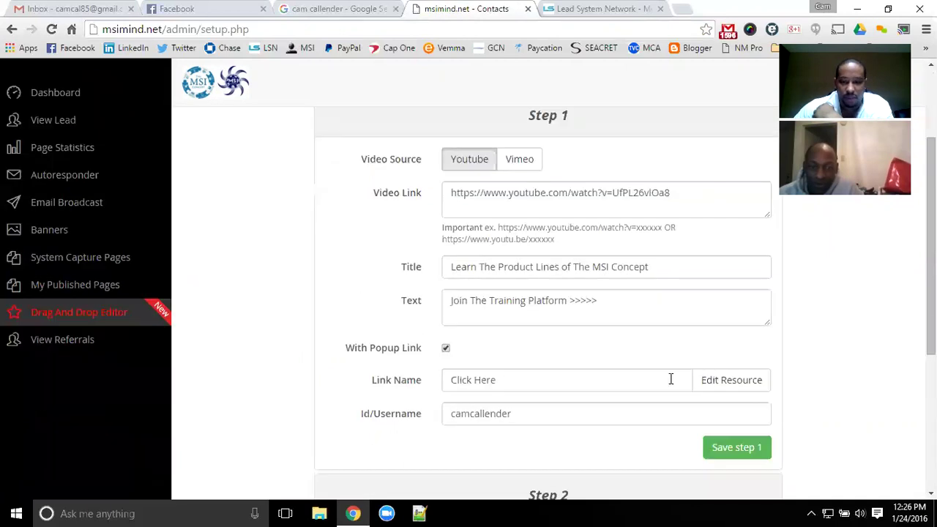
pyautogui.click(703, 377)
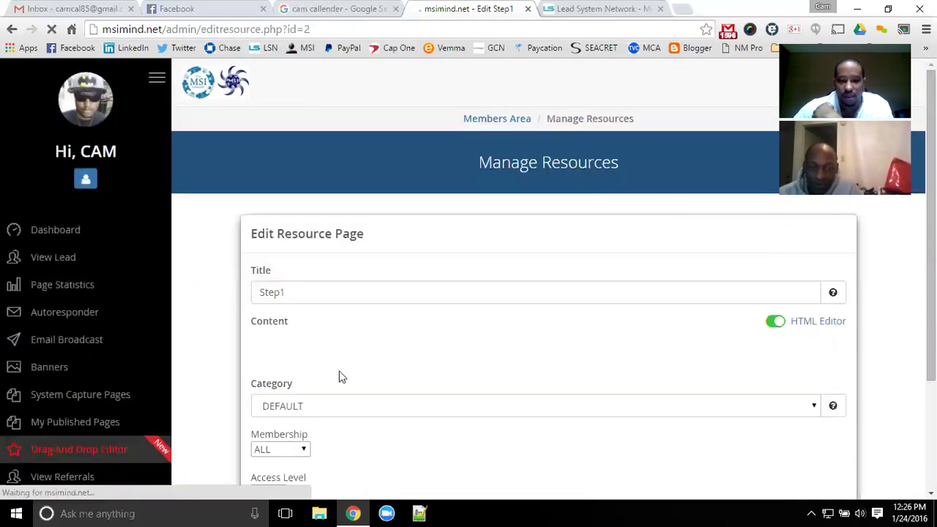
# Check the URL behind line A's Open Jacket Network training text, then return to the dashboard.
pyautogui.moveTo(455, 458); pyautogui.dragTo(287, 459)
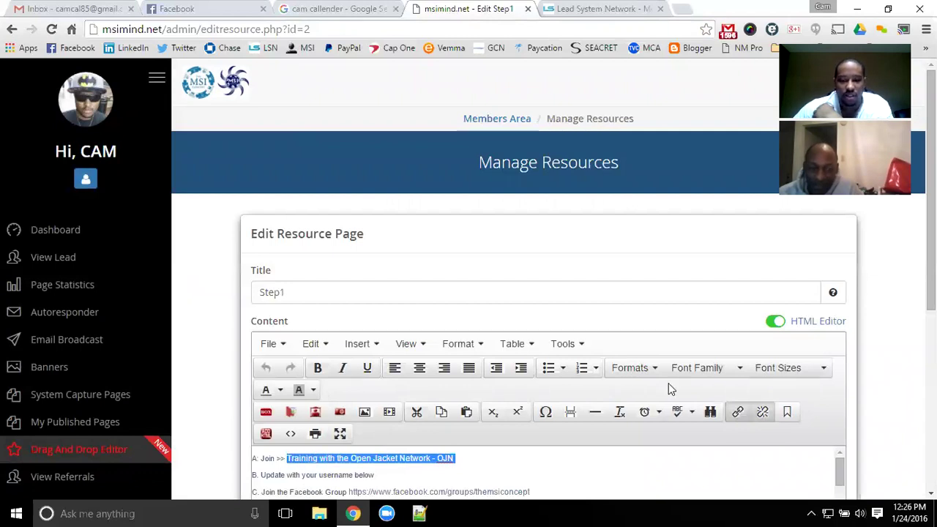
pyautogui.click(738, 411)
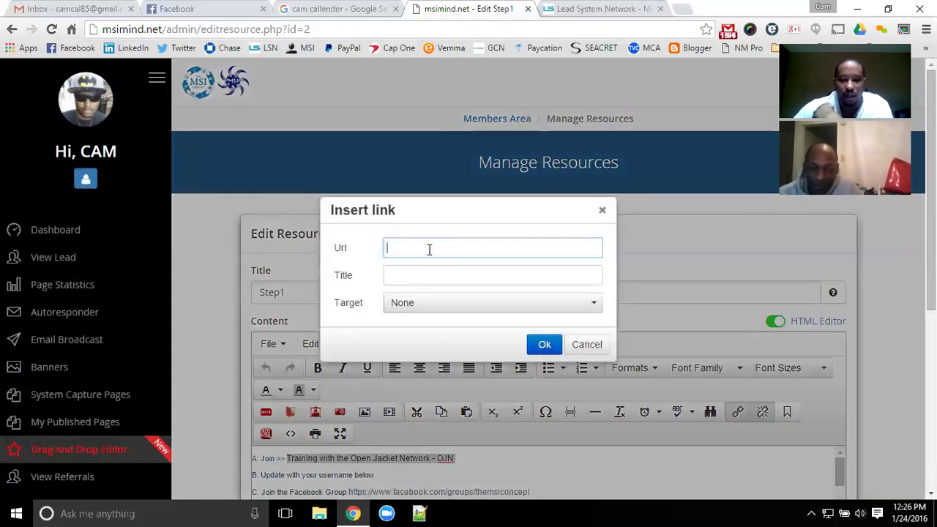
pyautogui.click(588, 345)
pyautogui.click(452, 459)
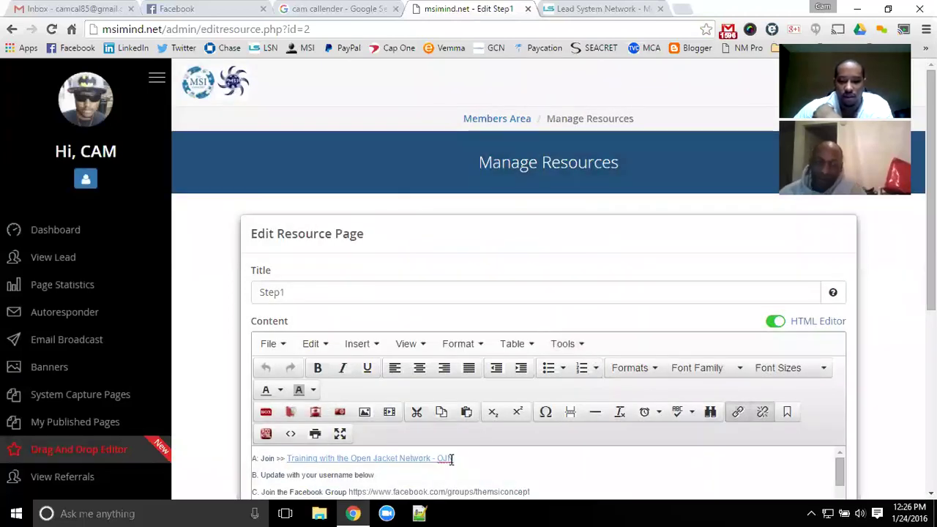
pyautogui.moveTo(452, 459); pyautogui.dragTo(290, 459)
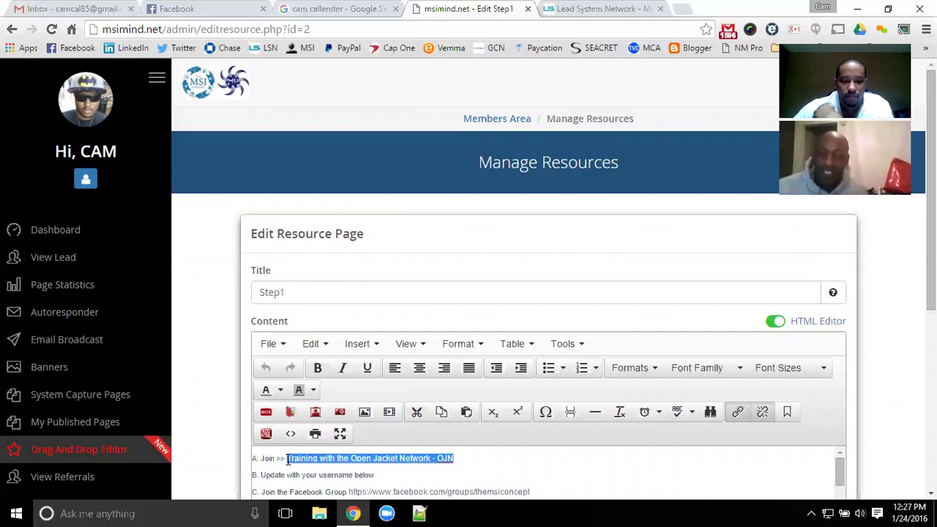
pyautogui.scroll(-1, 489, 219)
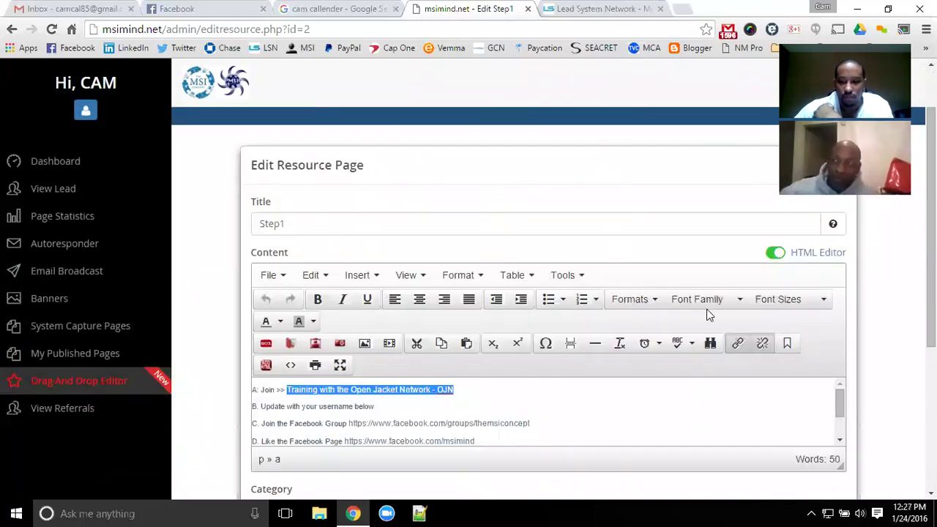
pyautogui.click(738, 344)
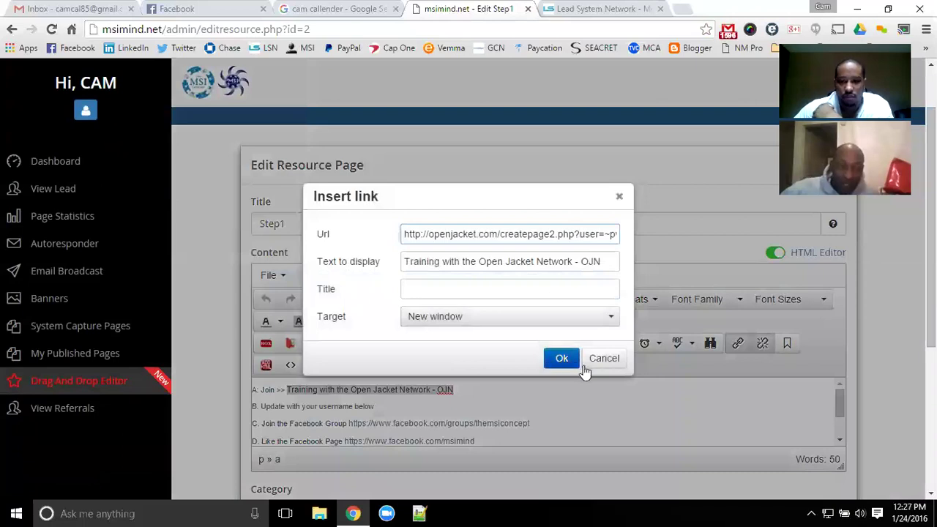
pyautogui.click(588, 369)
pyautogui.click(84, 160)
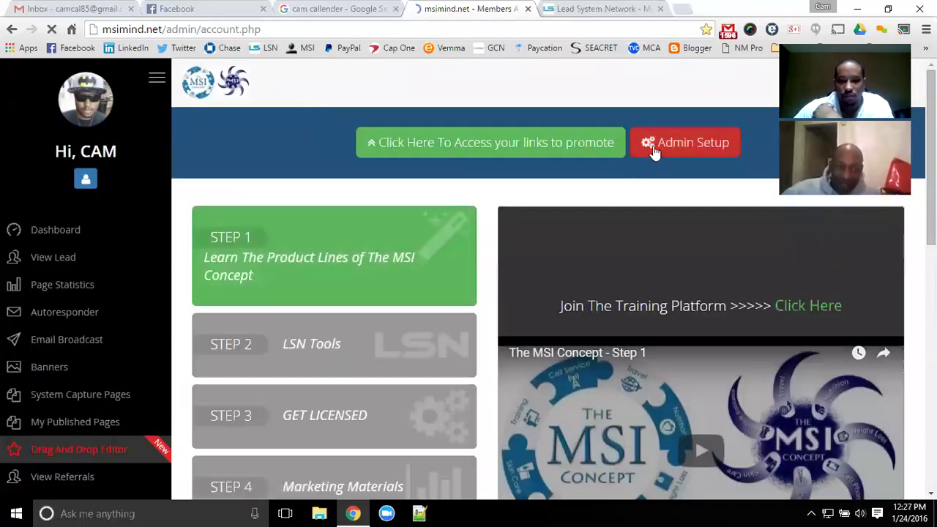
# Review the My Personal Info page and select the member's username in the Step1 variable.
pyautogui.click(654, 146)
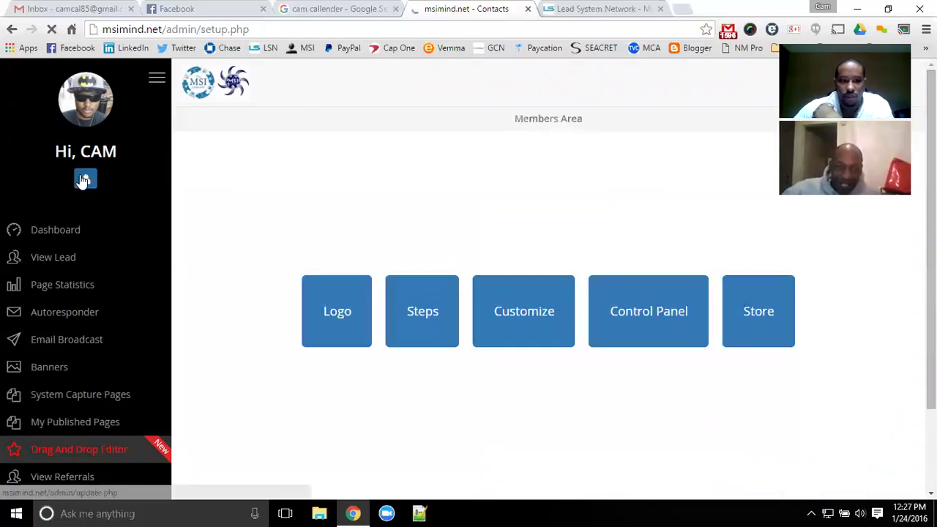
pyautogui.click(84, 180)
pyautogui.scroll(-5, 348, 274)
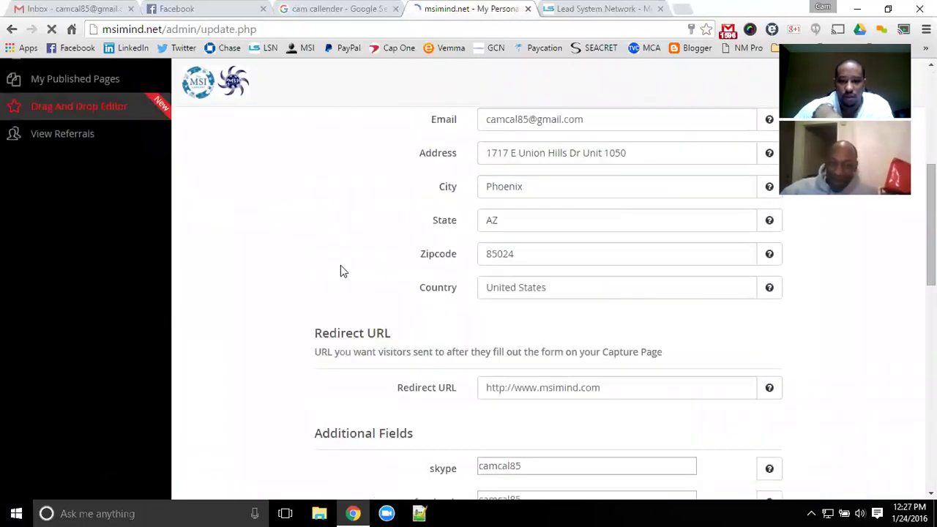
pyautogui.scroll(-1, 331, 243)
pyautogui.scroll(-5, 308, 240)
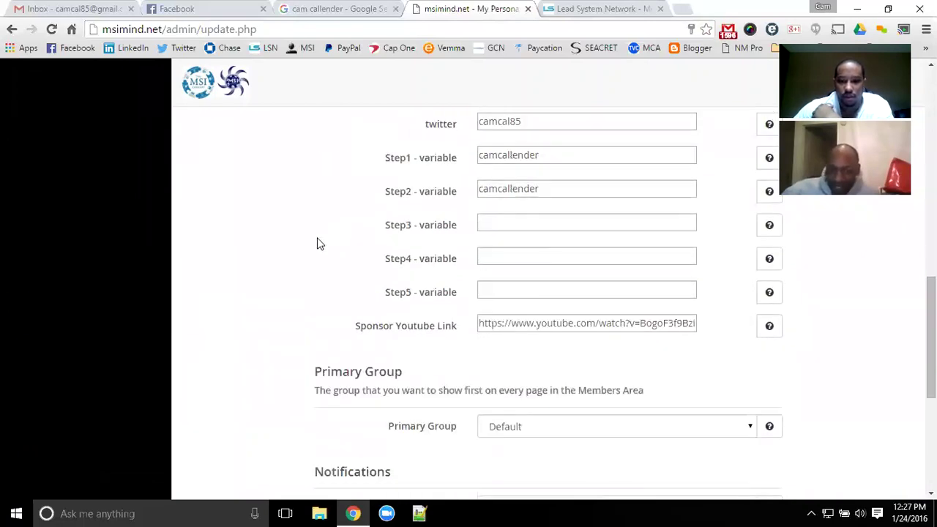
pyautogui.scroll(-5, 322, 243)
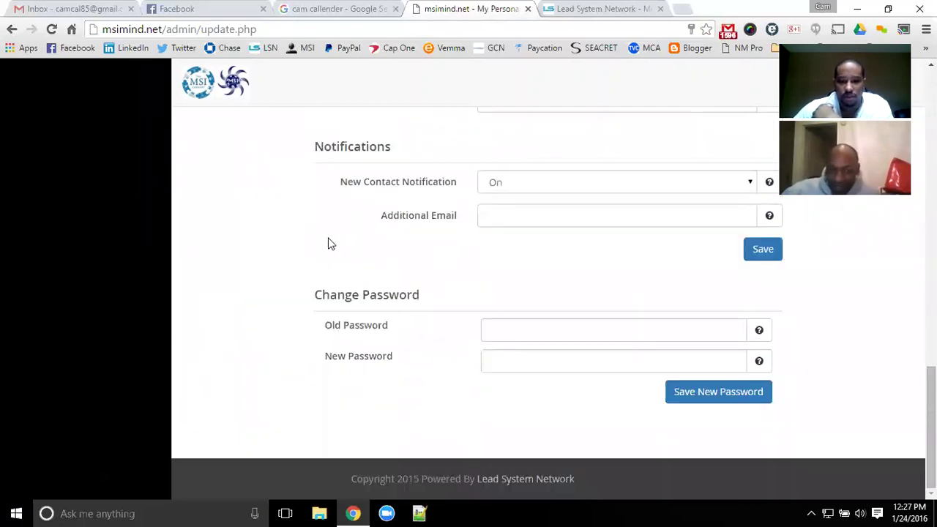
pyautogui.scroll(4, 329, 244)
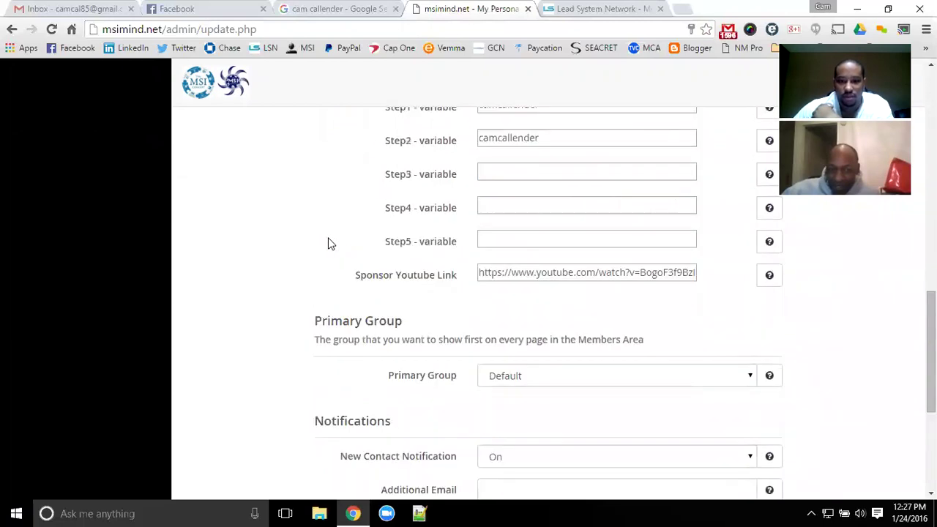
pyautogui.scroll(1, 328, 244)
pyautogui.scroll(1, 328, 244)
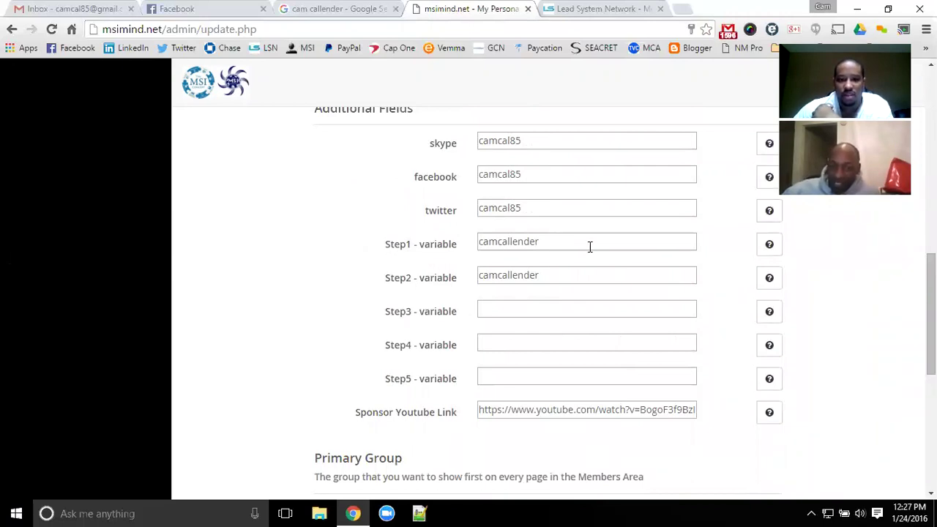
pyautogui.moveTo(593, 243); pyautogui.dragTo(360, 242)
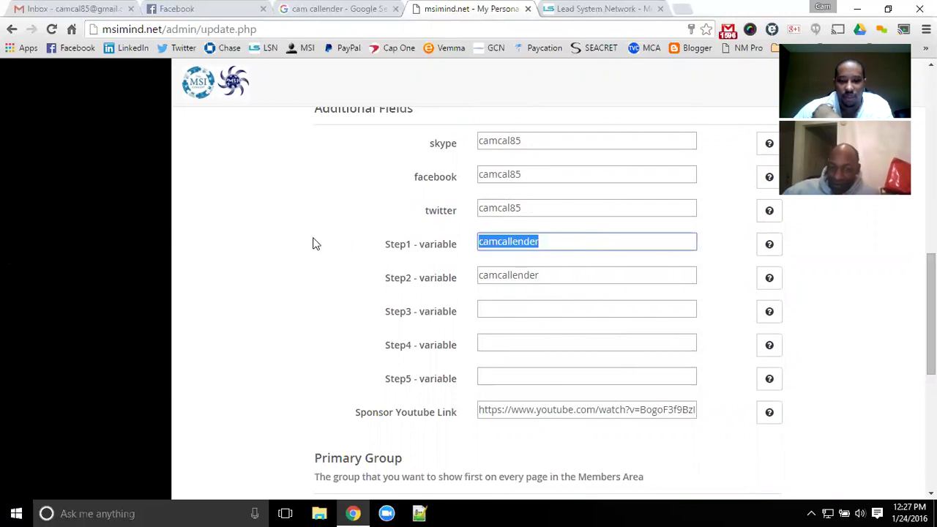
pyautogui.scroll(10, 314, 246)
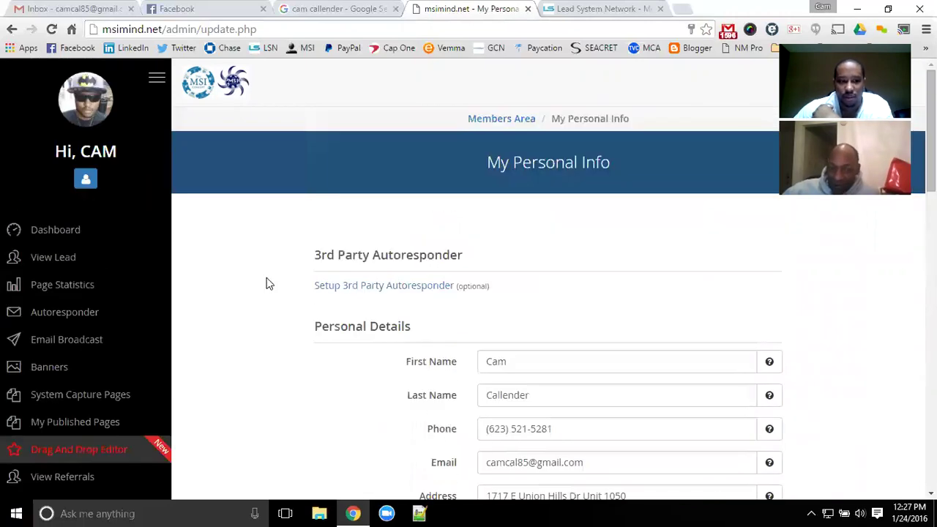
# Return to the dashboard and read the Step 1 instructions.
pyautogui.click(117, 229)
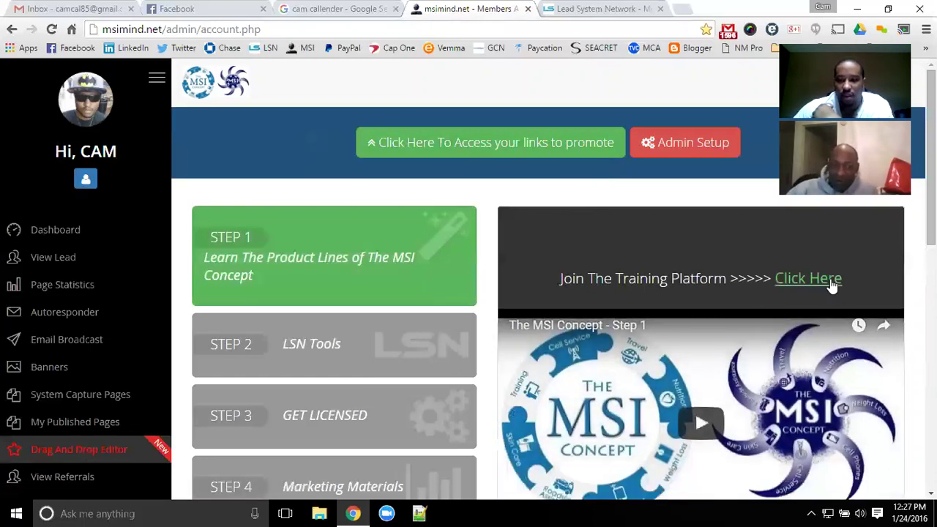
pyautogui.click(832, 286)
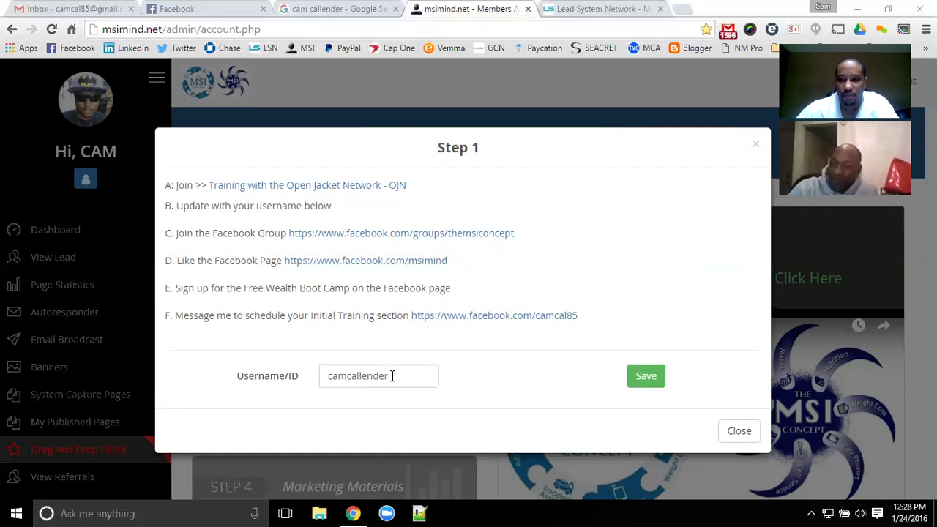
pyautogui.click(739, 431)
pyautogui.scroll(-3, 336, 296)
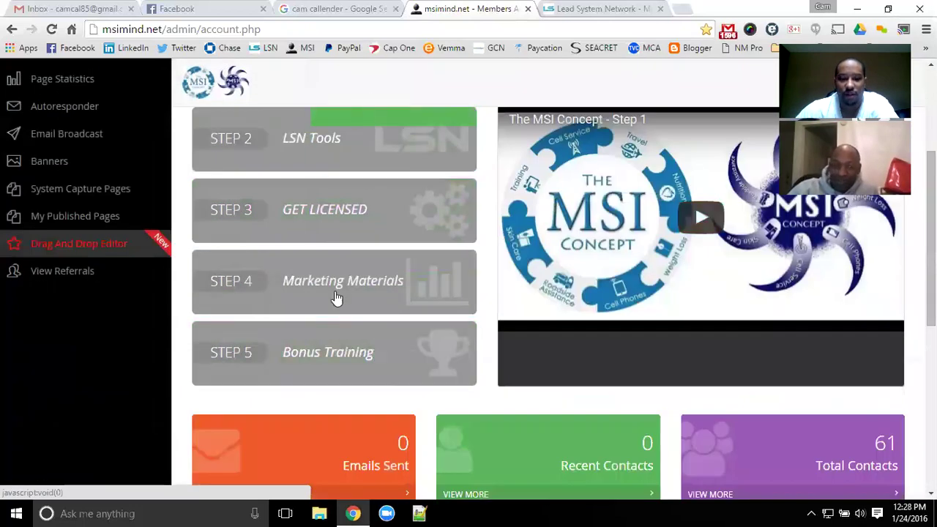
pyautogui.scroll(3, 333, 293)
pyautogui.scroll(-3, 322, 285)
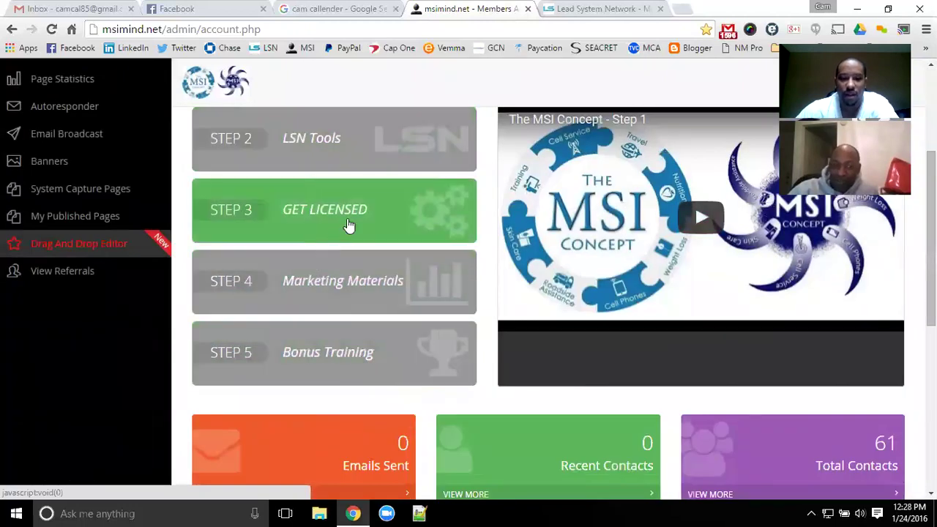
pyautogui.scroll(3, 354, 315)
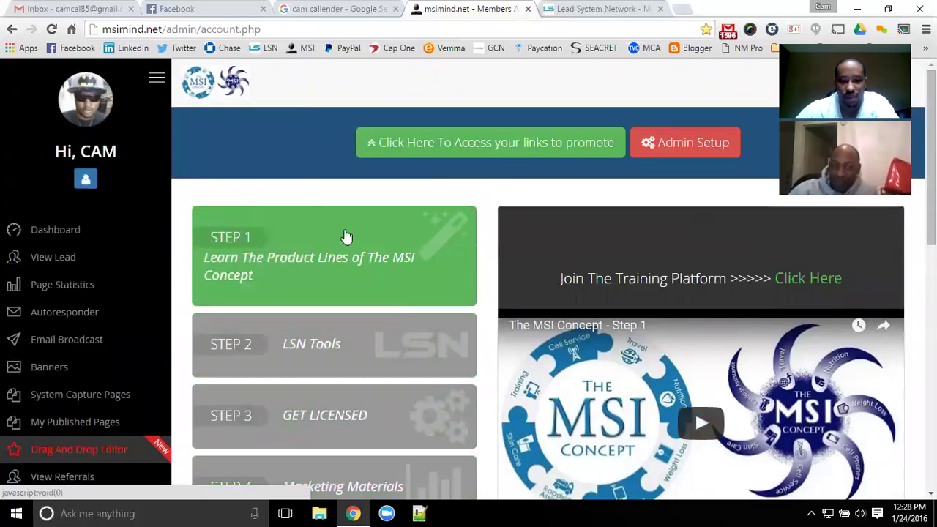
# Check the username in Step 1's Username/ID field, then view the MSI, OJN and LSN promotion links.
pyautogui.click(360, 272)
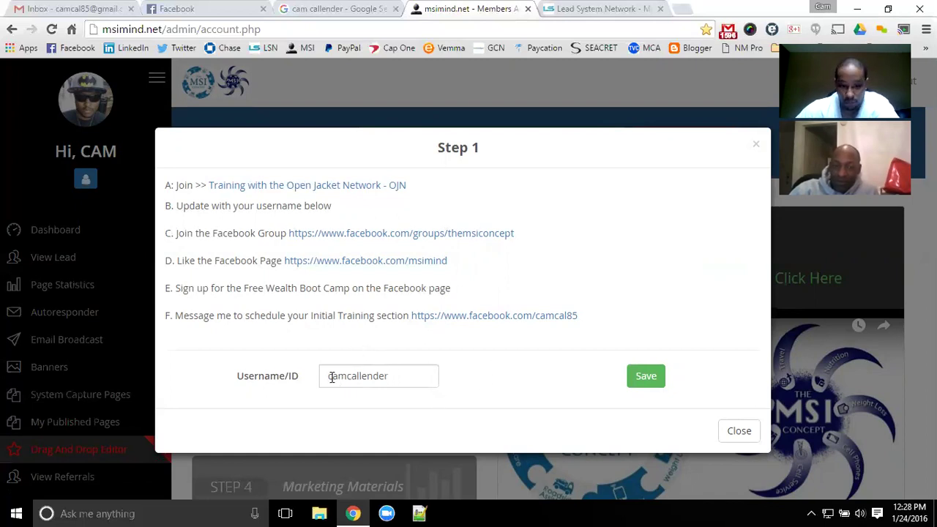
pyautogui.moveTo(327, 376); pyautogui.dragTo(453, 378)
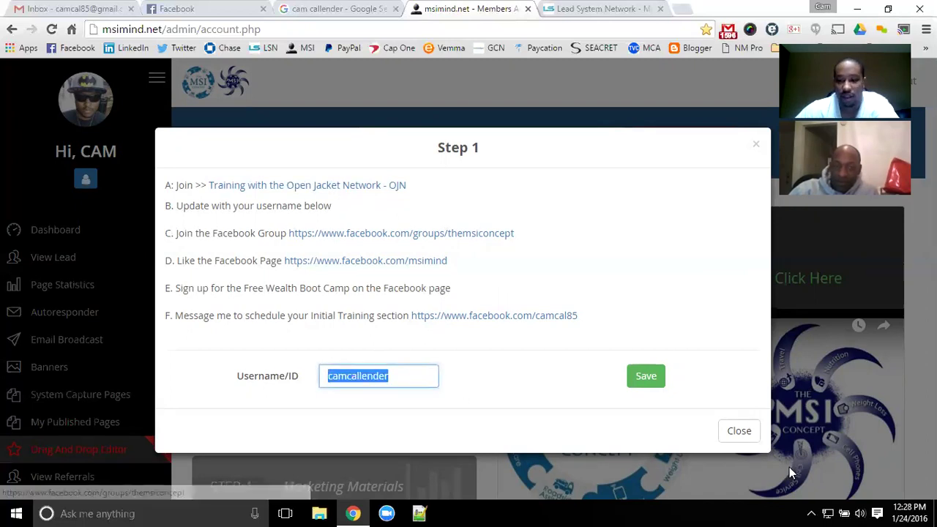
pyautogui.click(739, 432)
pyautogui.click(432, 147)
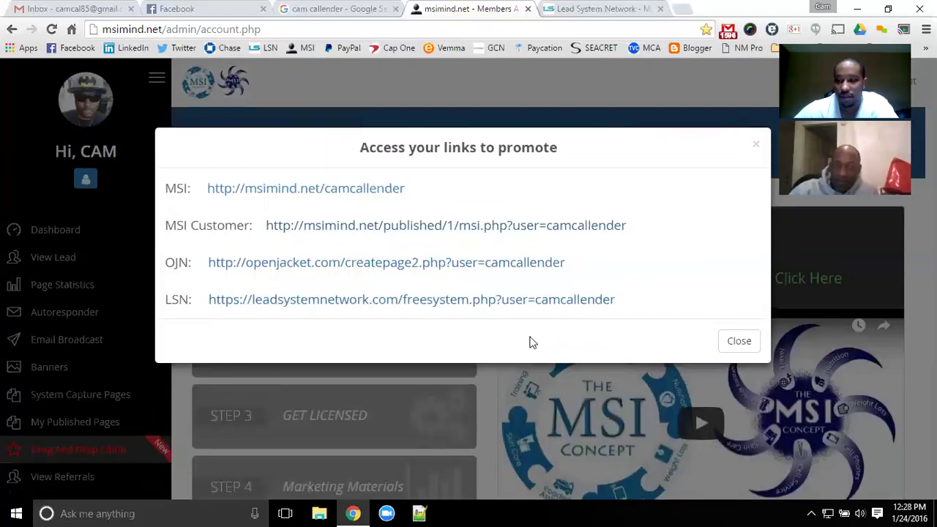
pyautogui.click(737, 344)
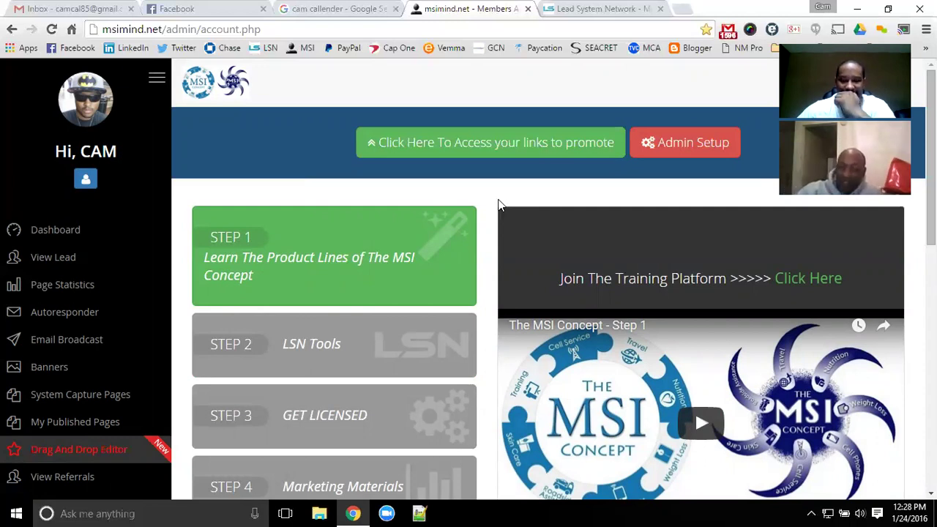
# Switch to the Step 3 GET LICENSED tile and view its product-line choices.
pyautogui.scroll(-2, 498, 205)
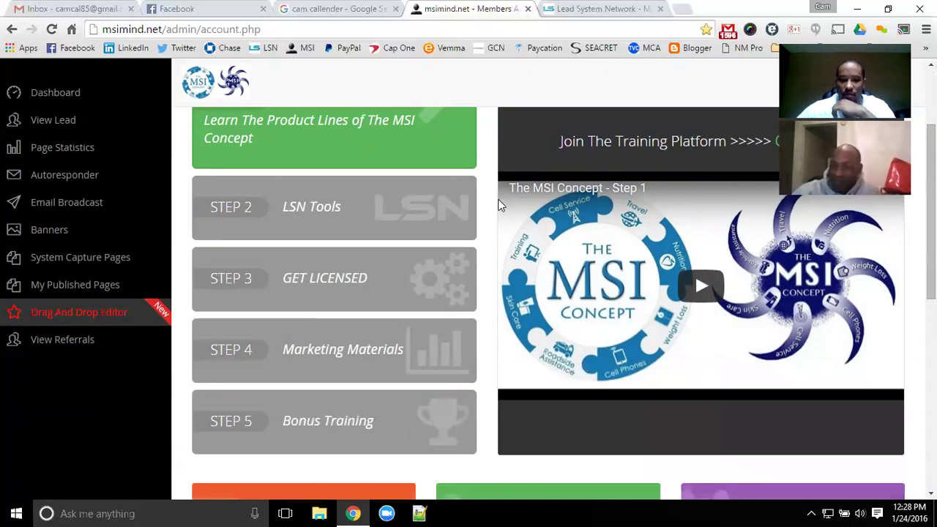
pyautogui.scroll(-1, 498, 205)
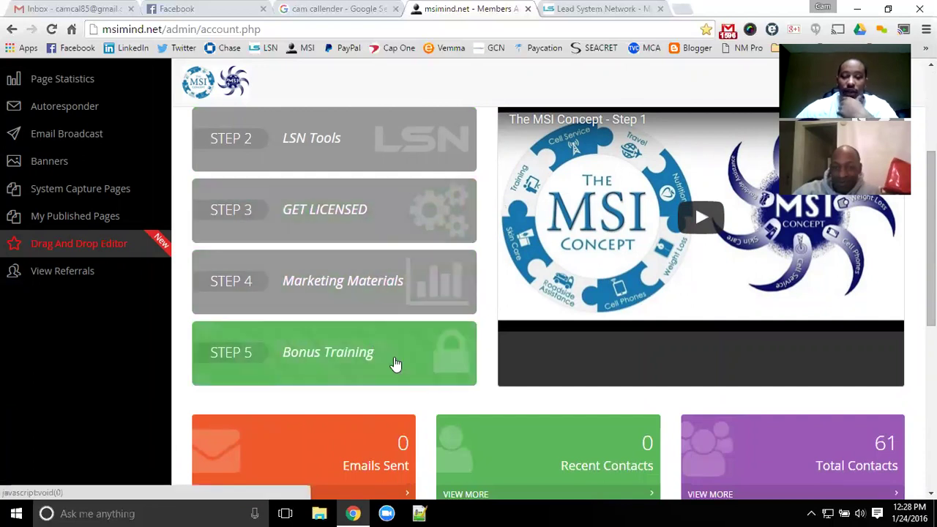
pyautogui.scroll(1, 376, 311)
pyautogui.click(375, 290)
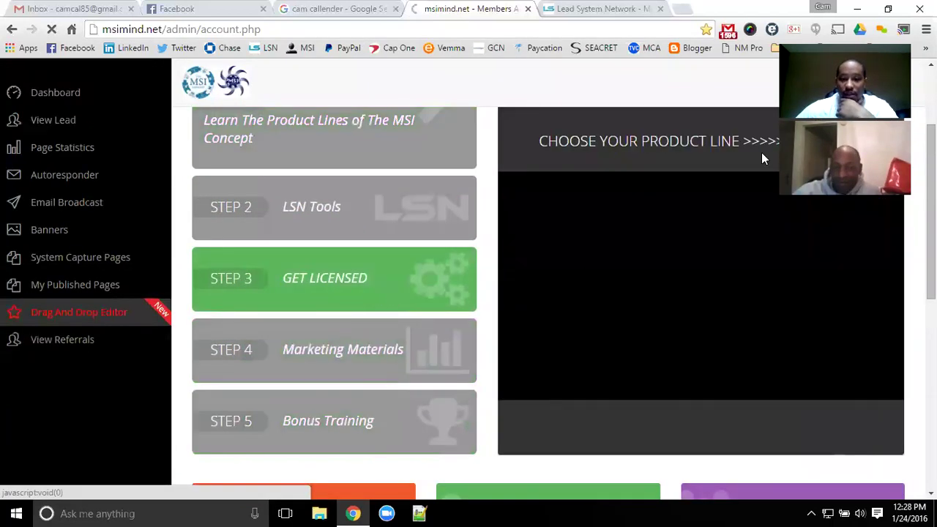
pyautogui.click(827, 284)
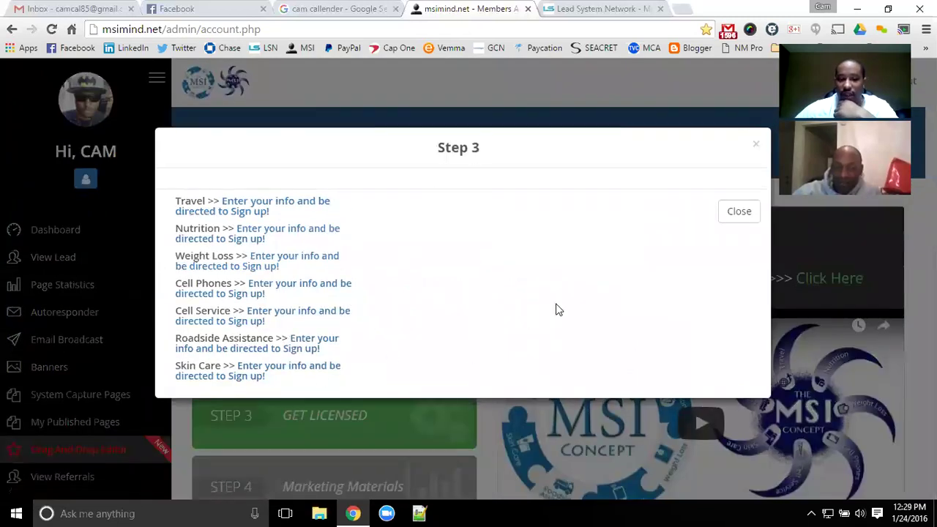
pyautogui.click(736, 210)
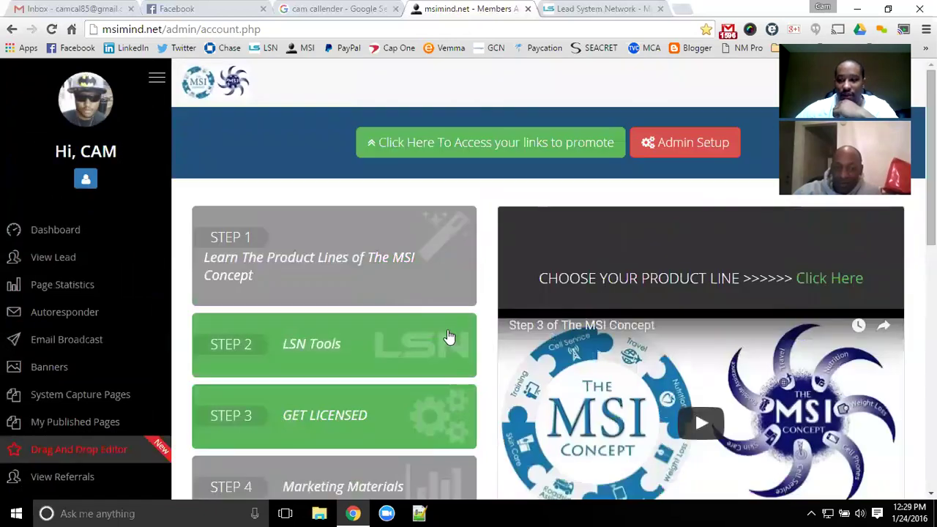
pyautogui.scroll(-3, 445, 336)
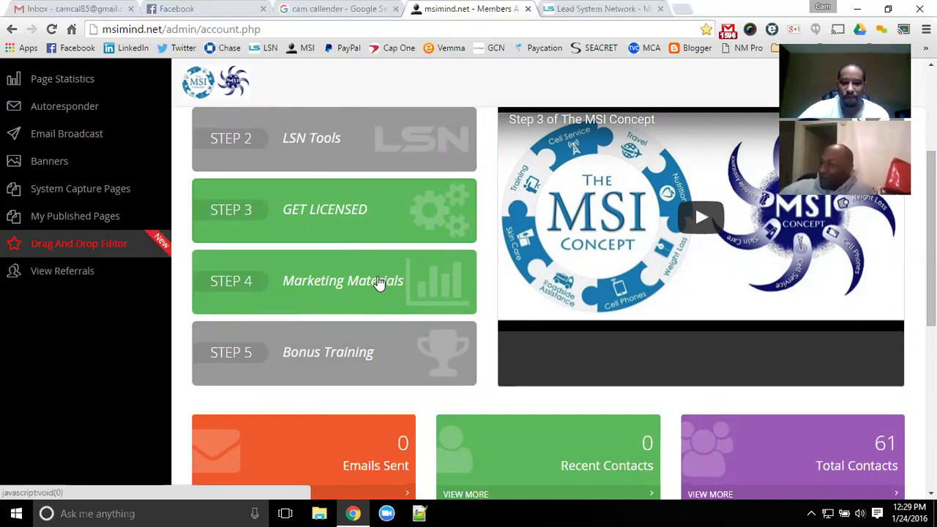
pyautogui.scroll(3, 378, 284)
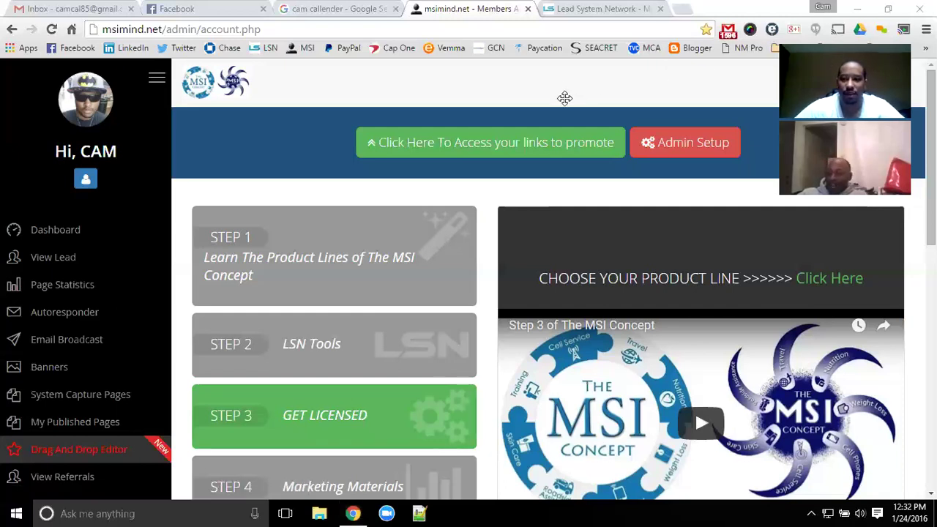
# Open Blogger in a new tab showing the New Customer Acquisitions blog's overview.
pyautogui.middleClick(698, 48)
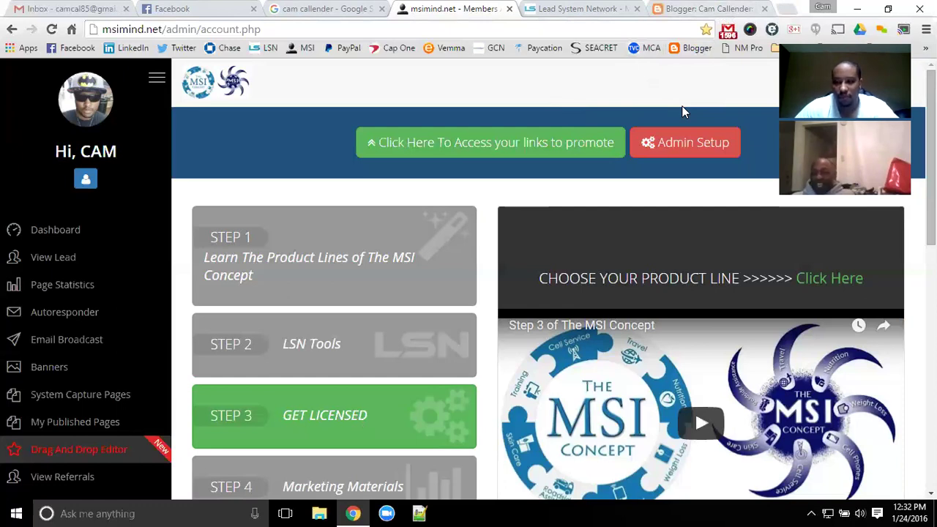
pyautogui.click(723, 9)
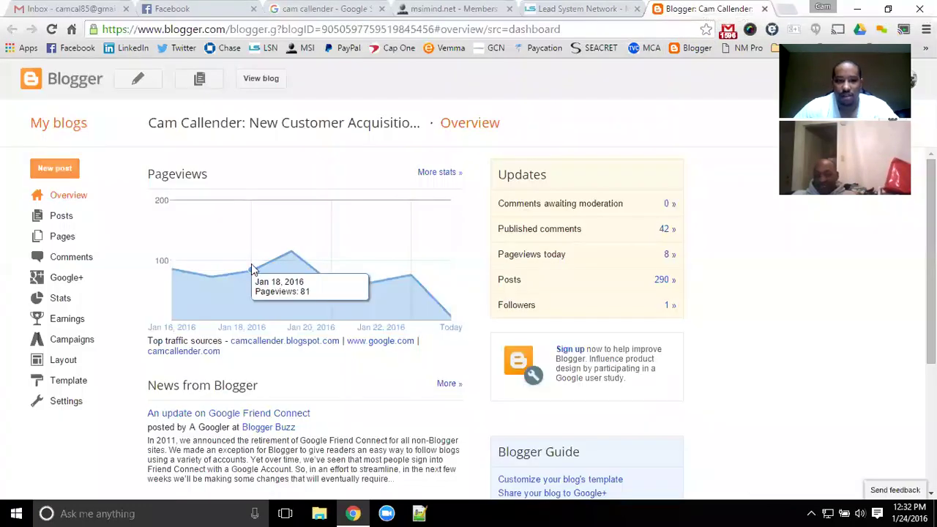
pyautogui.moveTo(414, 276)
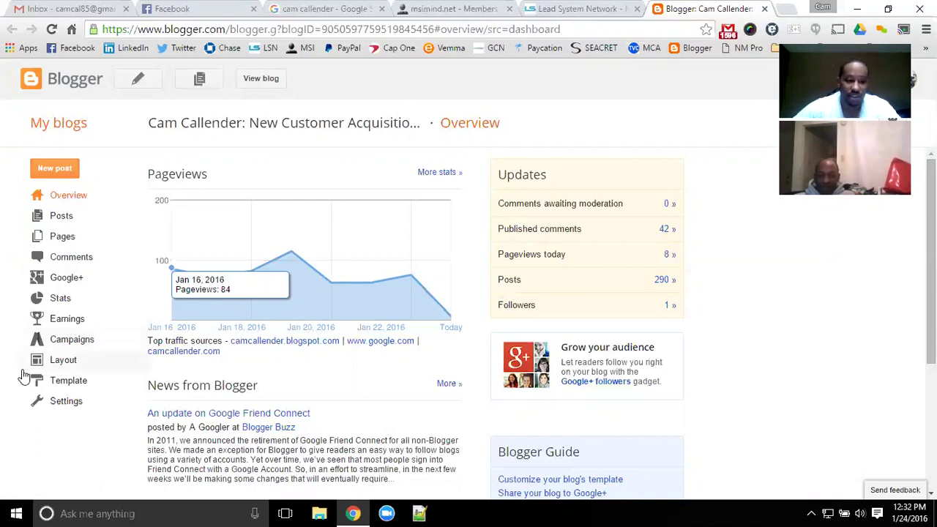
# Look over the Basic settings, then open the blog's Search preferences.
pyautogui.click(63, 404)
pyautogui.scroll(-3, 130, 382)
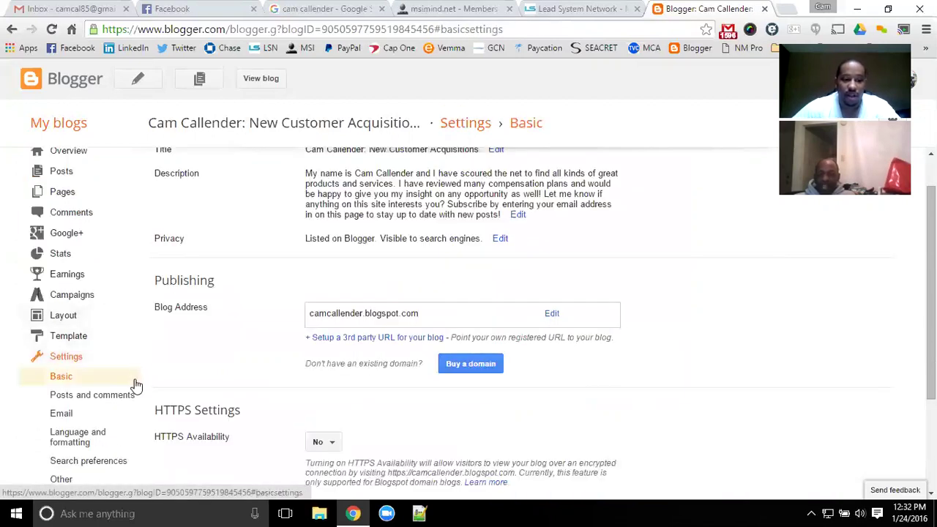
pyautogui.scroll(3, 146, 352)
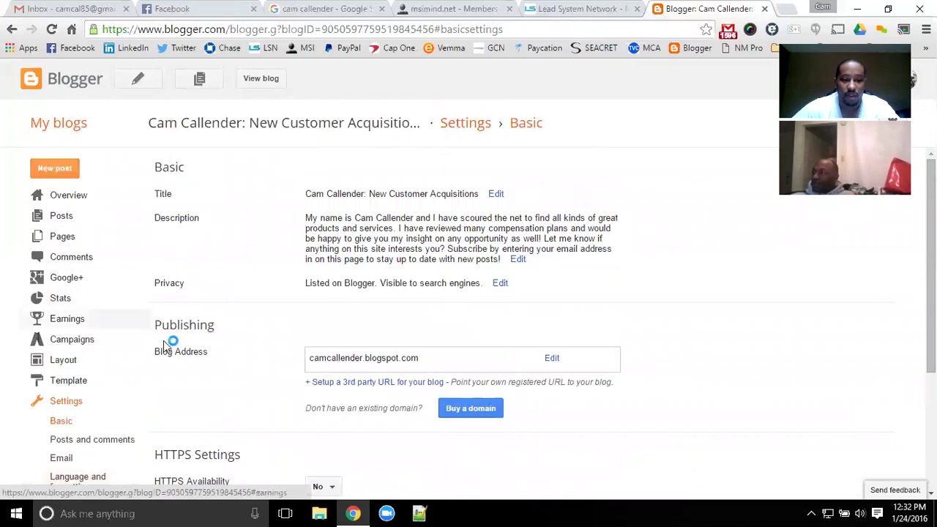
pyautogui.scroll(-3, 210, 318)
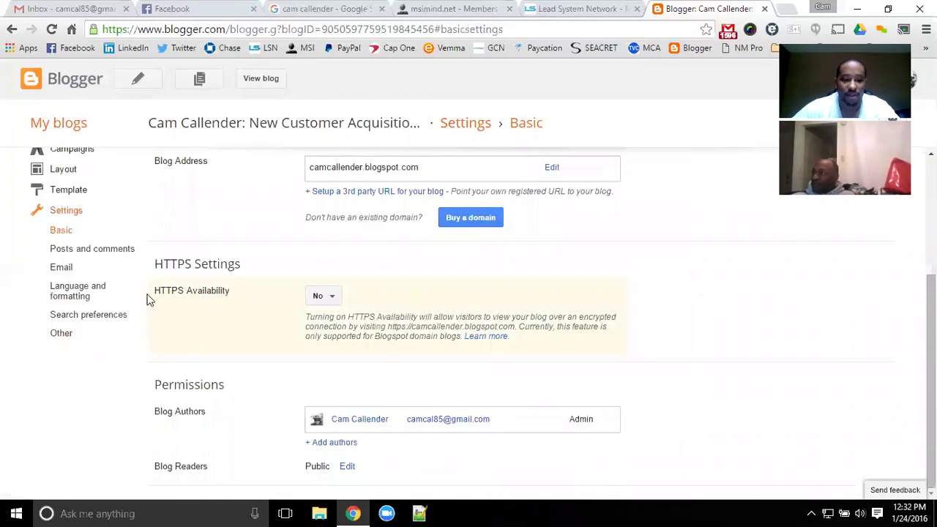
pyautogui.click(93, 315)
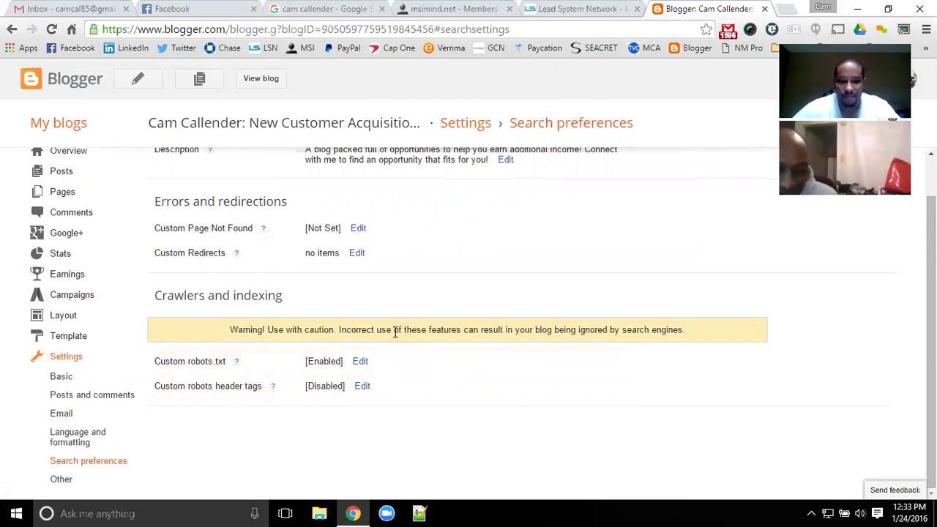
# Go to the blog's Overview, then back to the My blogs home page.
pyautogui.scroll(1, 393, 332)
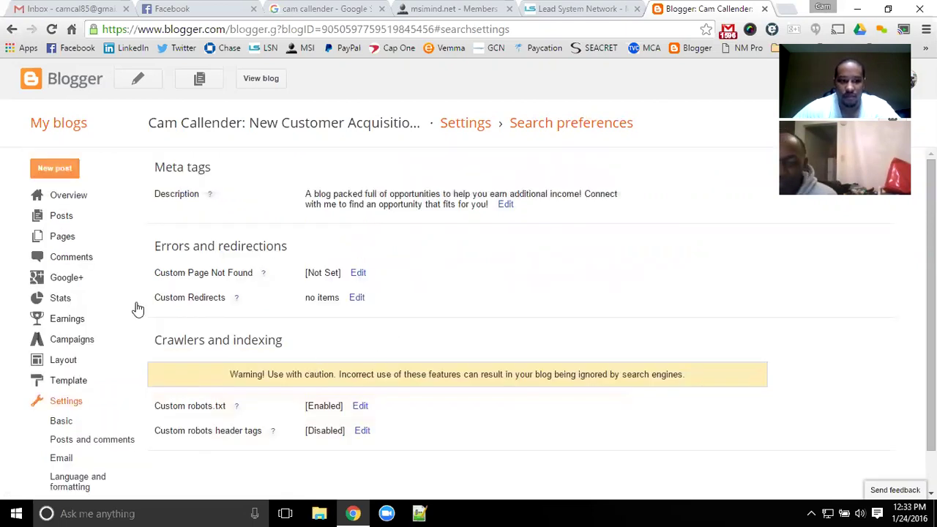
pyautogui.click(76, 201)
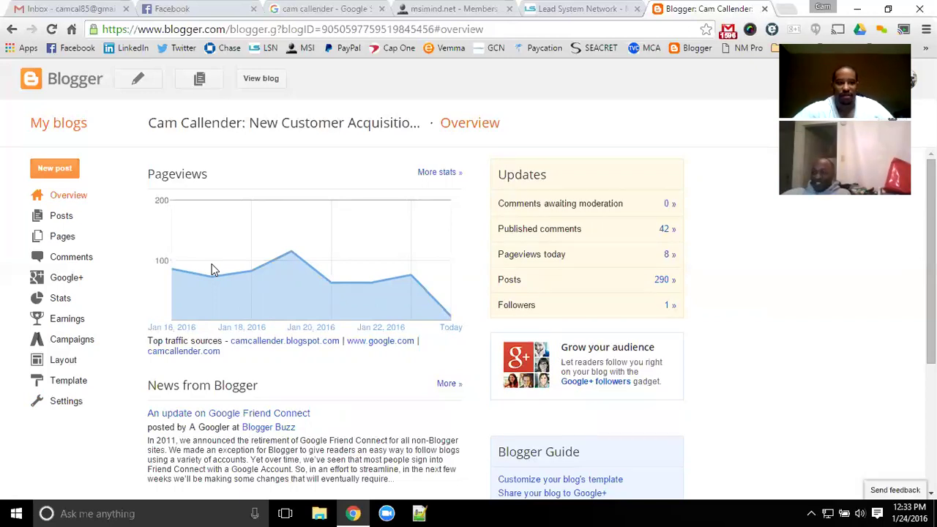
pyautogui.click(73, 127)
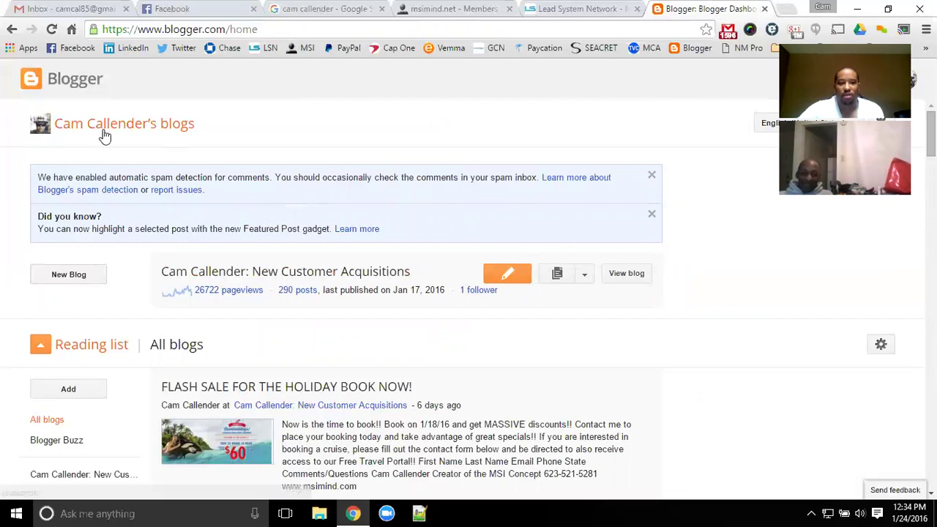
pyautogui.click(73, 278)
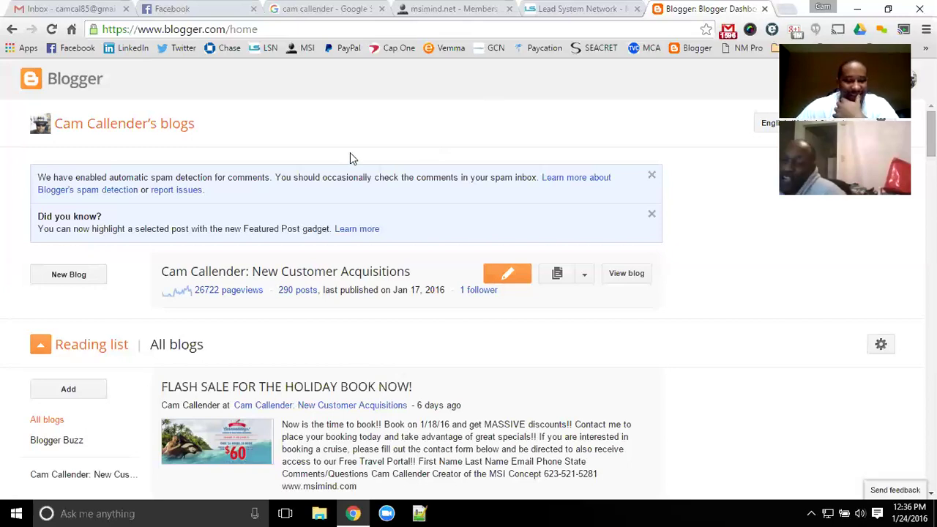
# Open the New Customer Acquisitions blog, view its 290 posts, then return to Overview.
pyautogui.click(291, 279)
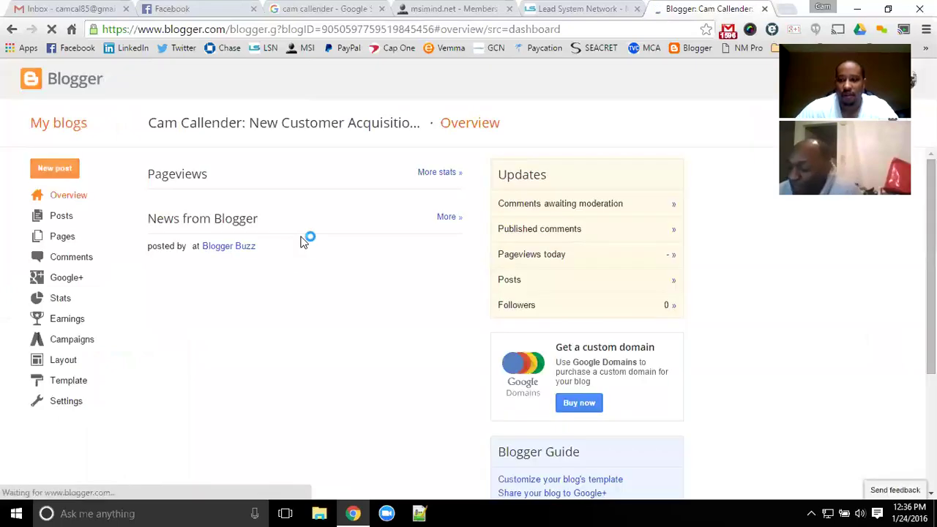
pyautogui.click(76, 221)
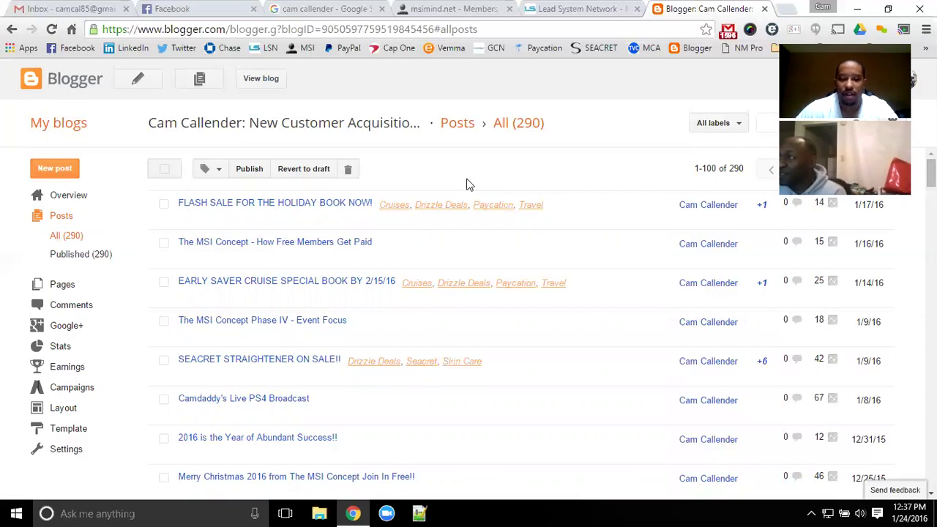
pyautogui.click(82, 198)
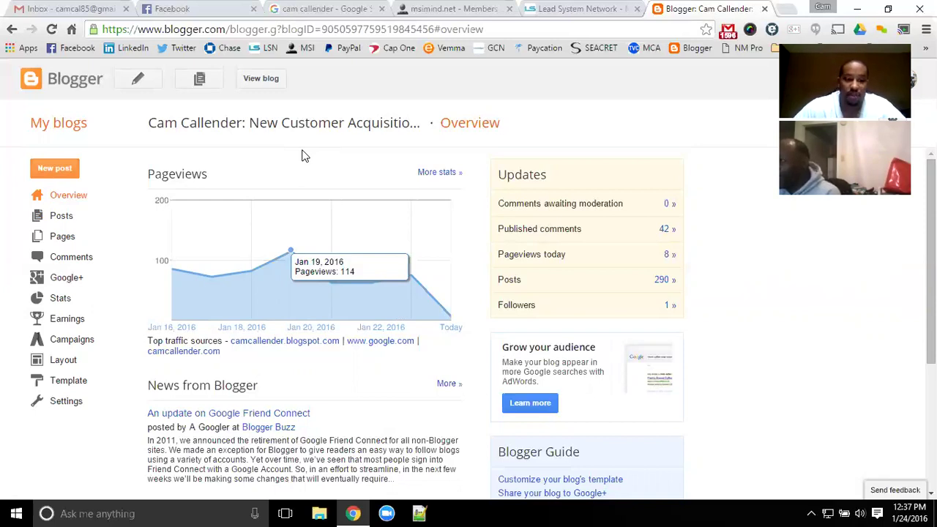
# Scroll through the blog's Layout gadgets, then go back to the Overview page.
pyautogui.click(79, 362)
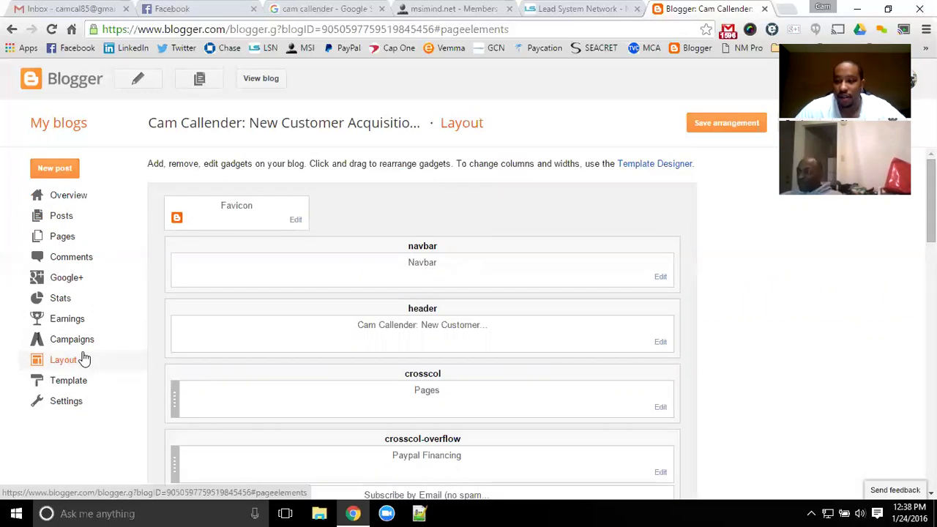
pyautogui.scroll(-7, 310, 307)
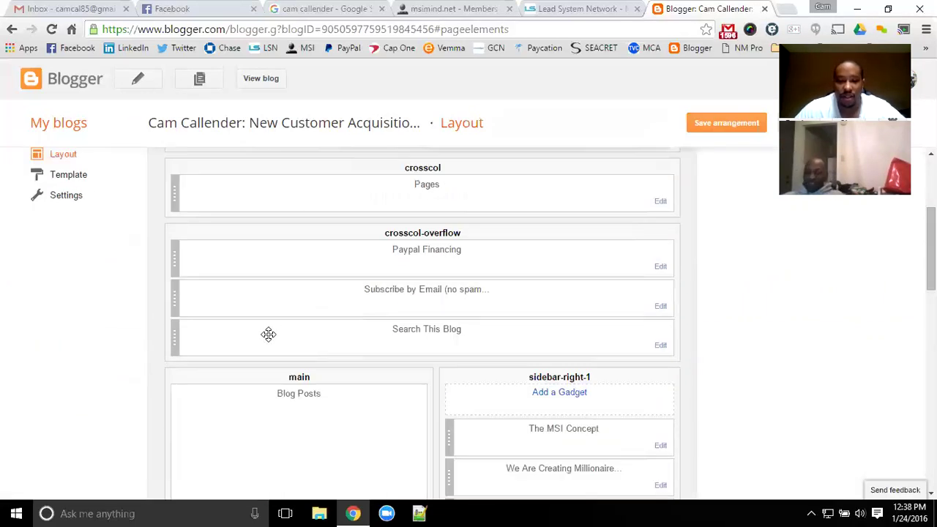
pyautogui.scroll(7, 217, 351)
pyautogui.click(64, 198)
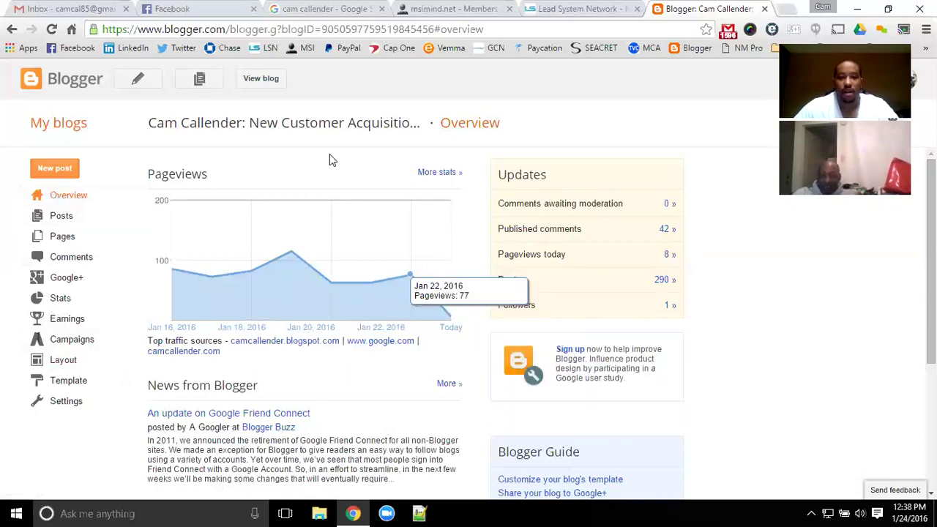
# Load the live camcallender.com blog in a new browser tab.
pyautogui.click(784, 9)
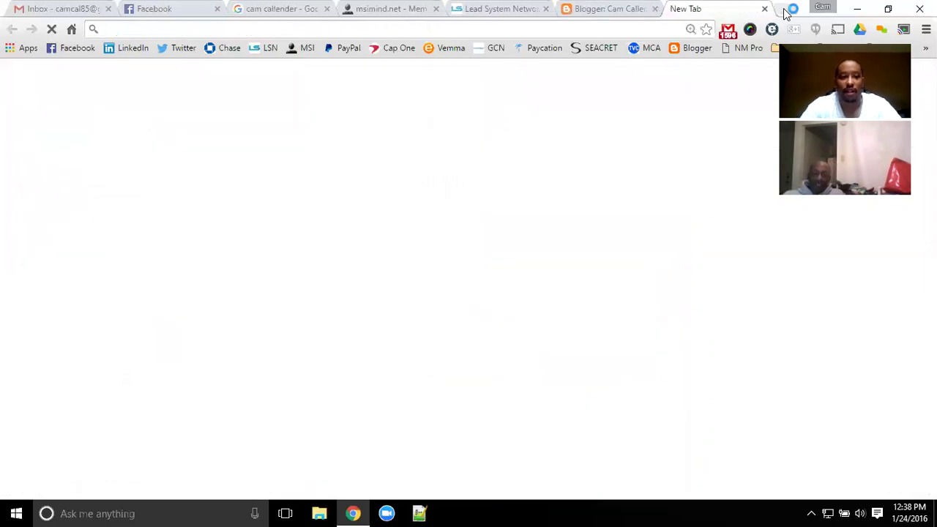
pyautogui.write('cam')
pyautogui.press('Return')
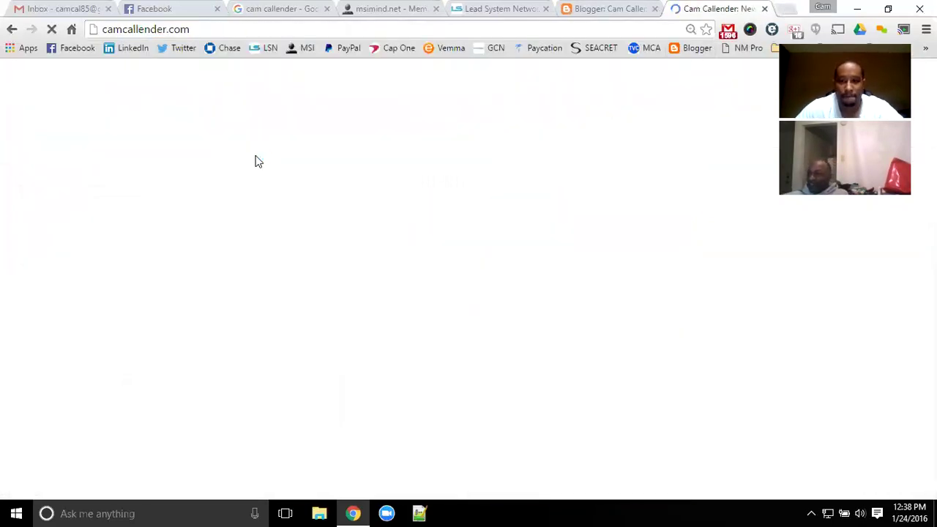
# Scroll through camcallender.com's posts and sidebar, then return to the Blogger tab.
pyautogui.scroll(-1, 66, 272)
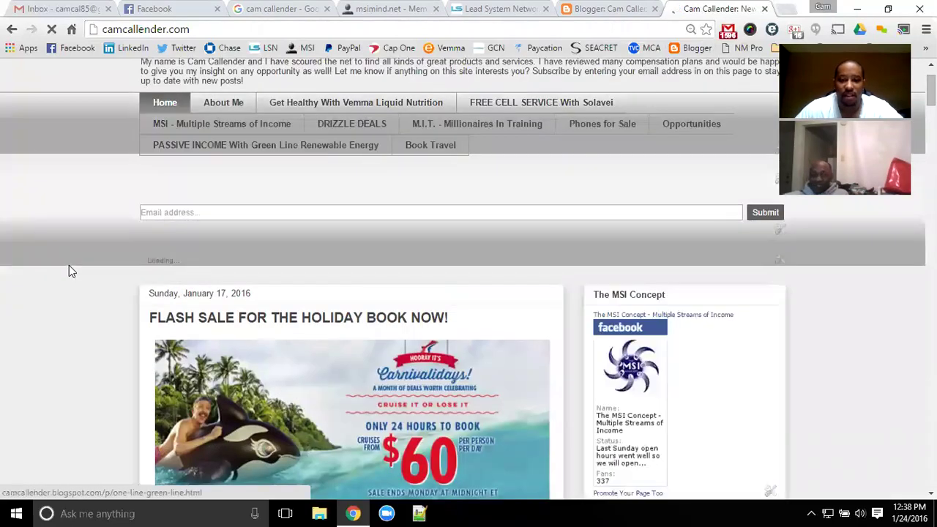
pyautogui.scroll(-2, 68, 272)
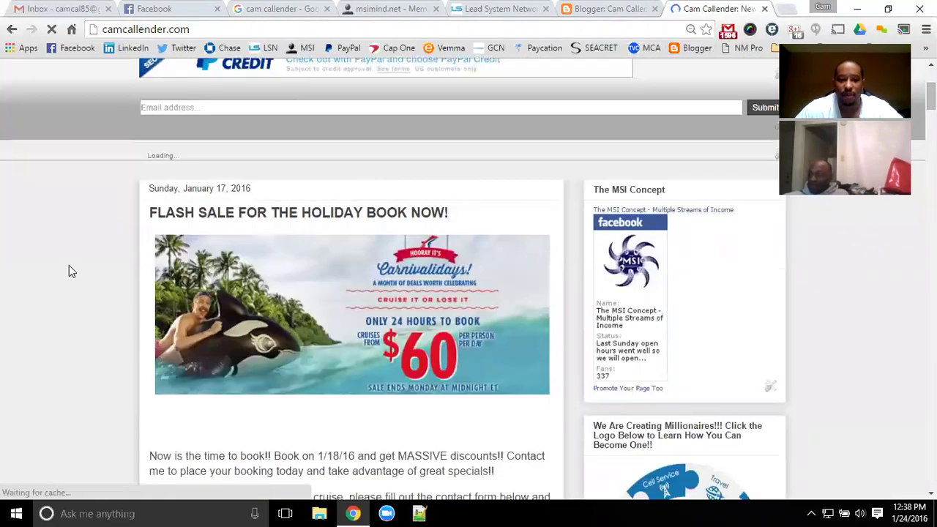
pyautogui.scroll(3, 68, 266)
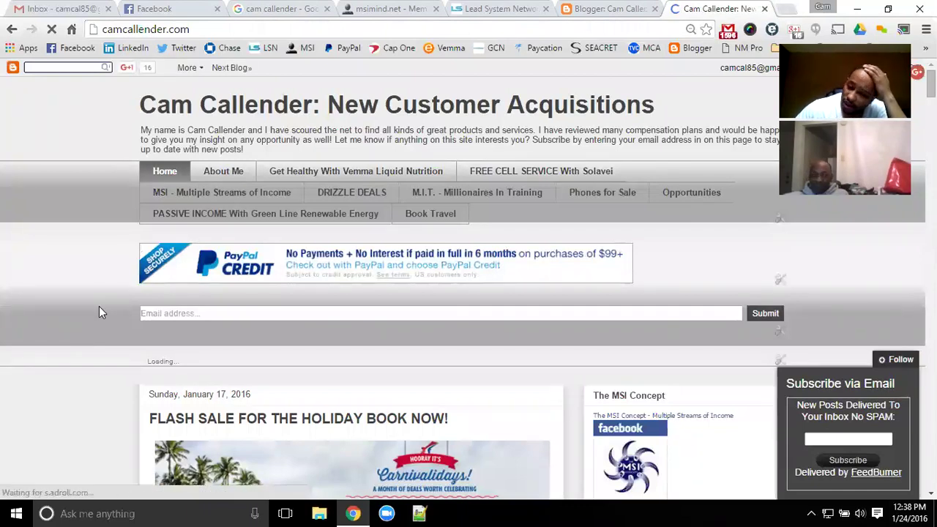
pyautogui.scroll(-2, 100, 307)
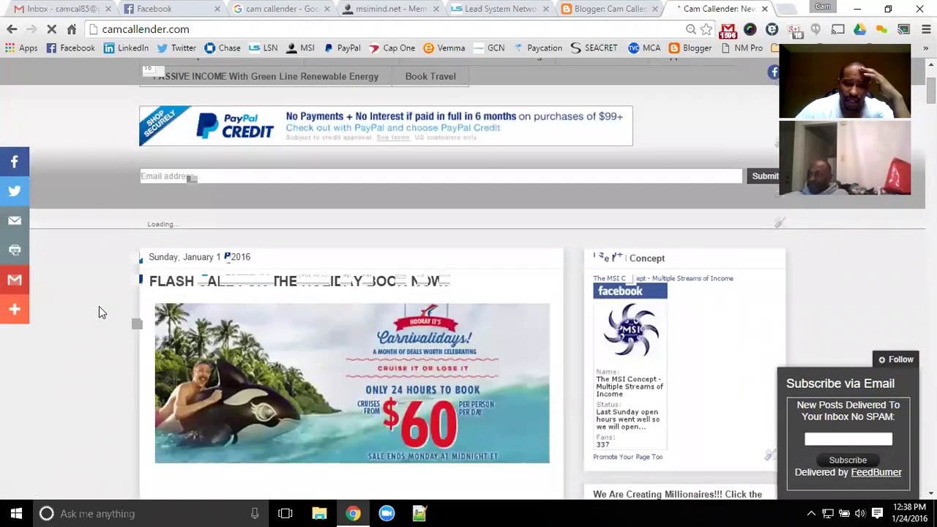
pyautogui.scroll(-3, 99, 306)
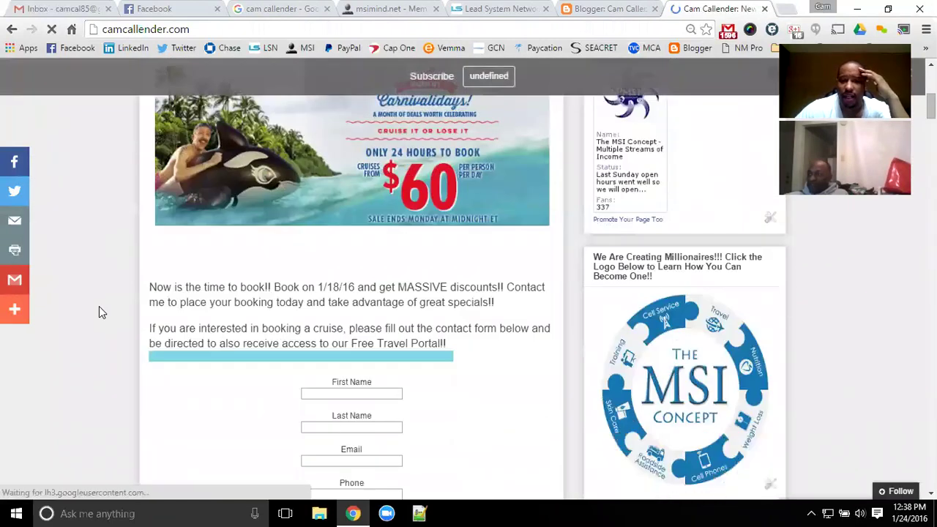
pyautogui.scroll(-7, 99, 307)
pyautogui.scroll(-8, 99, 306)
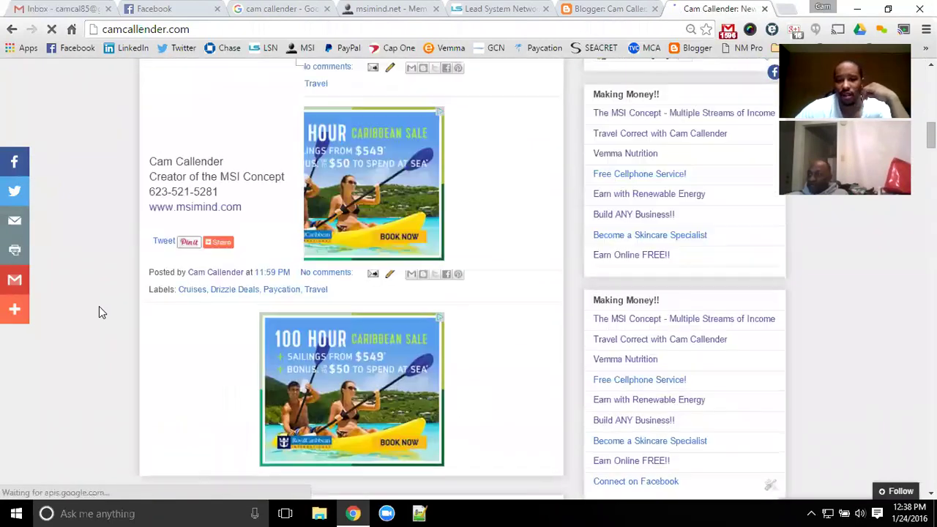
pyautogui.scroll(-6, 99, 306)
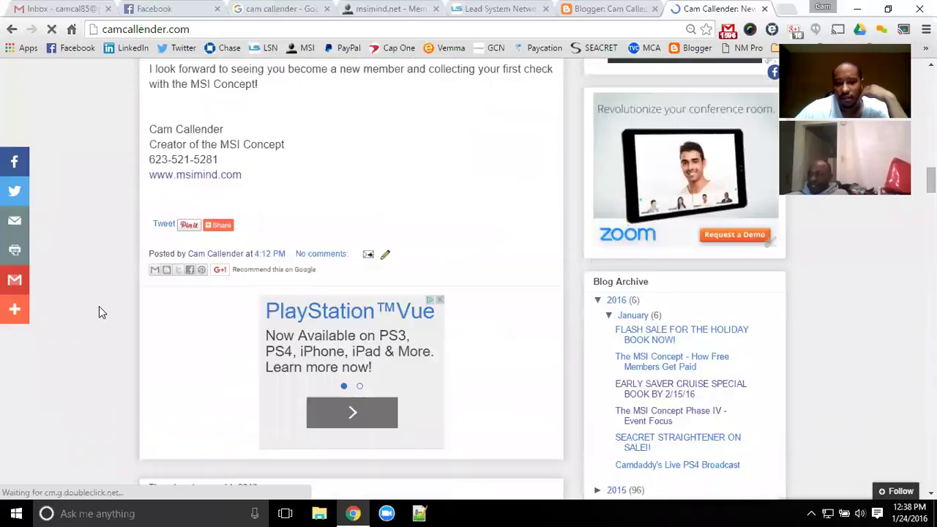
pyautogui.scroll(-10, 101, 307)
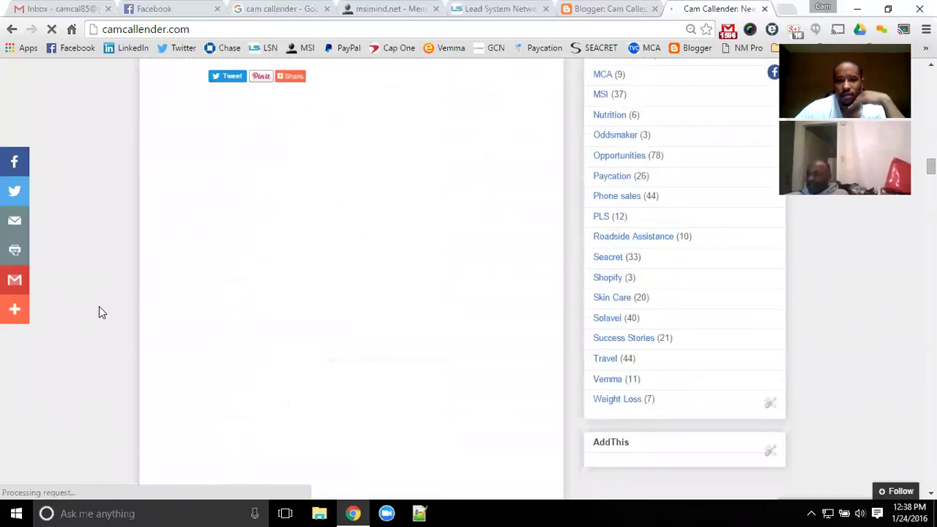
pyautogui.scroll(-12, 102, 313)
pyautogui.scroll(-10, 102, 313)
pyautogui.scroll(-3, 102, 312)
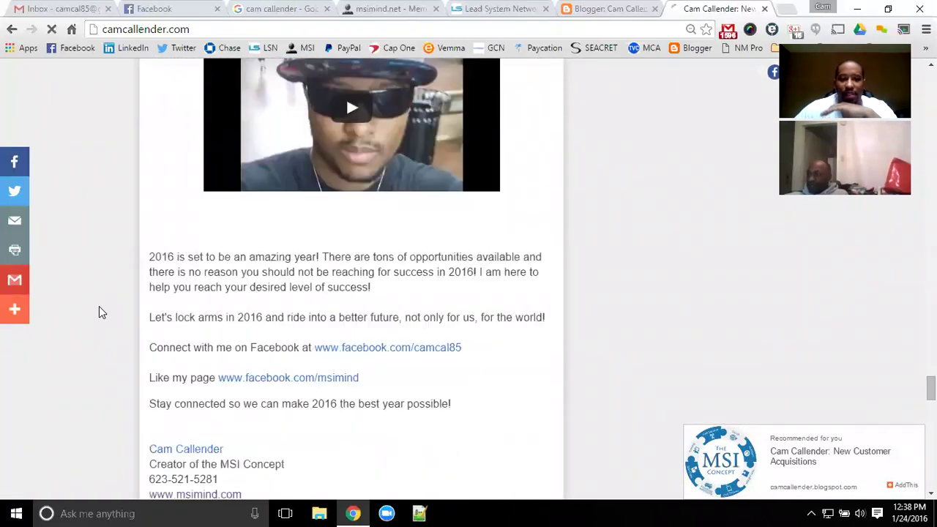
pyautogui.scroll(-6, 102, 312)
pyautogui.scroll(-3, 102, 313)
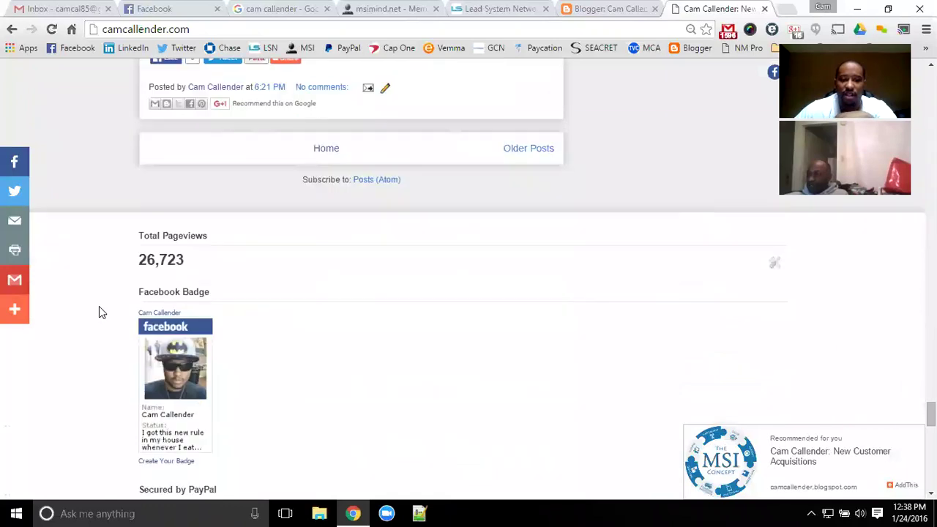
pyautogui.scroll(-2, 101, 312)
pyautogui.scroll(-3, 102, 313)
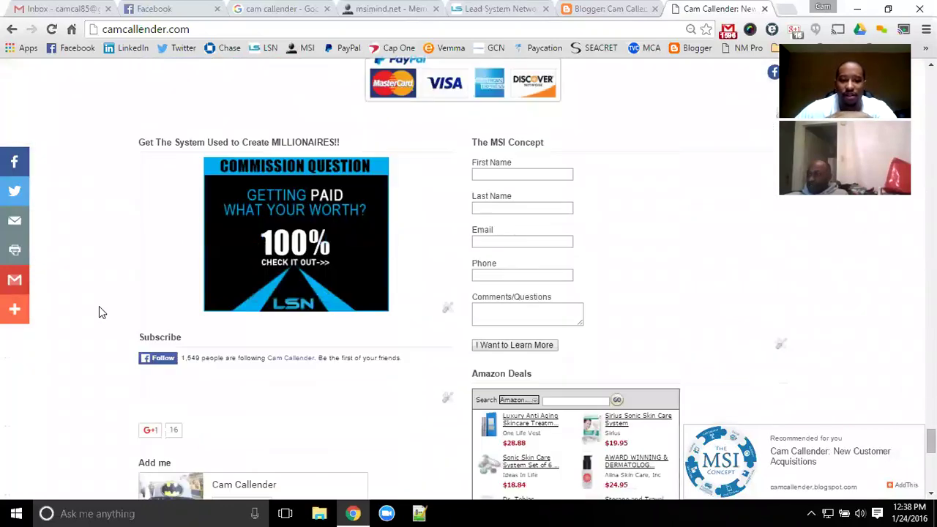
pyautogui.scroll(10, 101, 313)
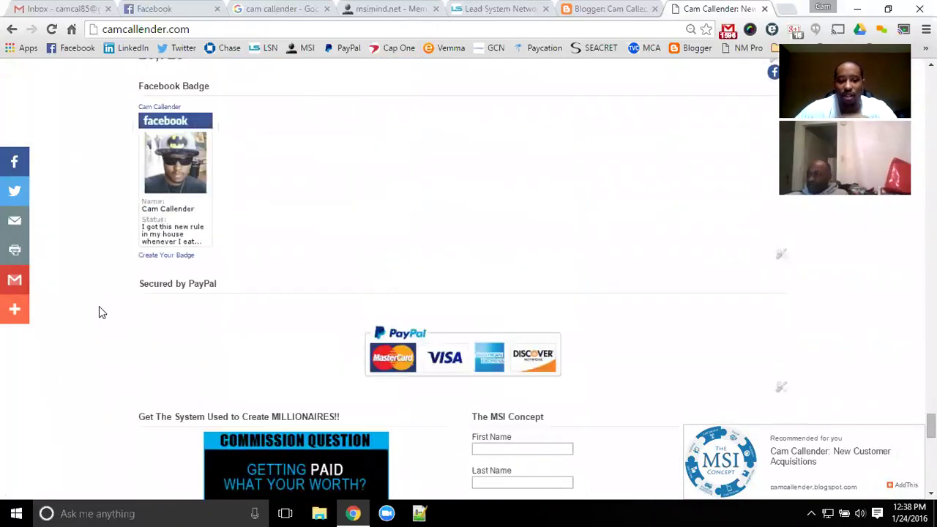
pyautogui.scroll(20, 102, 313)
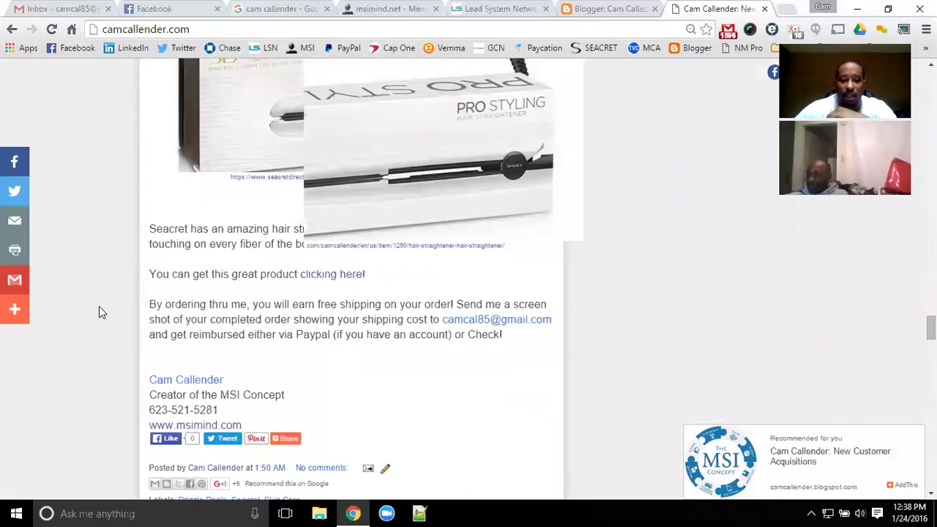
pyautogui.scroll(20, 100, 308)
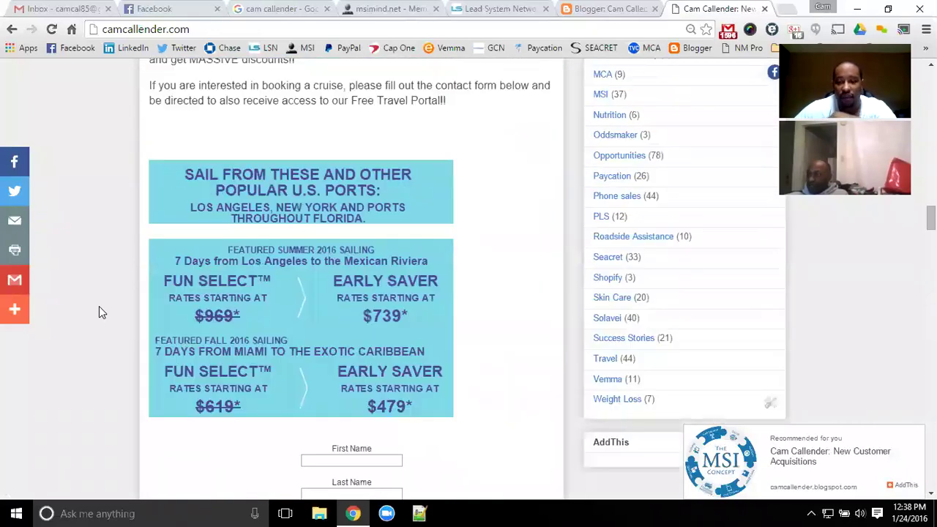
pyautogui.scroll(20, 100, 307)
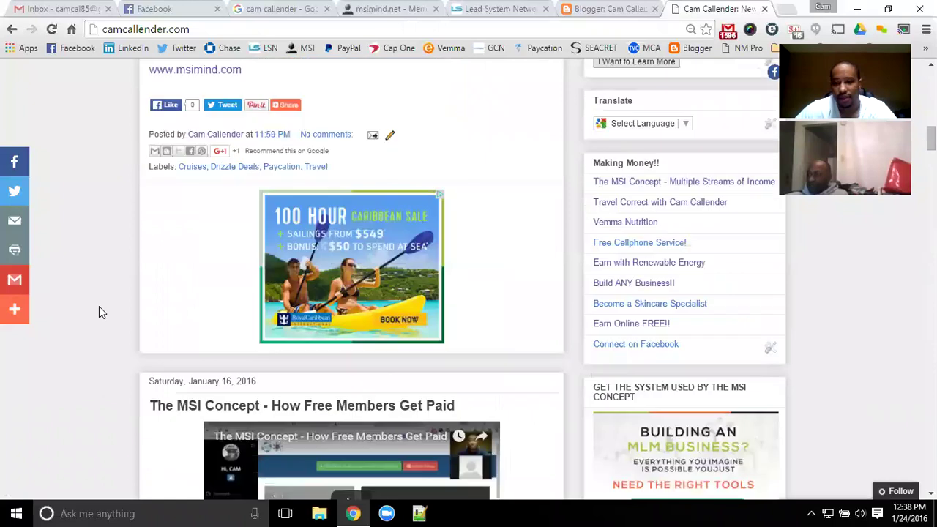
pyautogui.scroll(8, 99, 306)
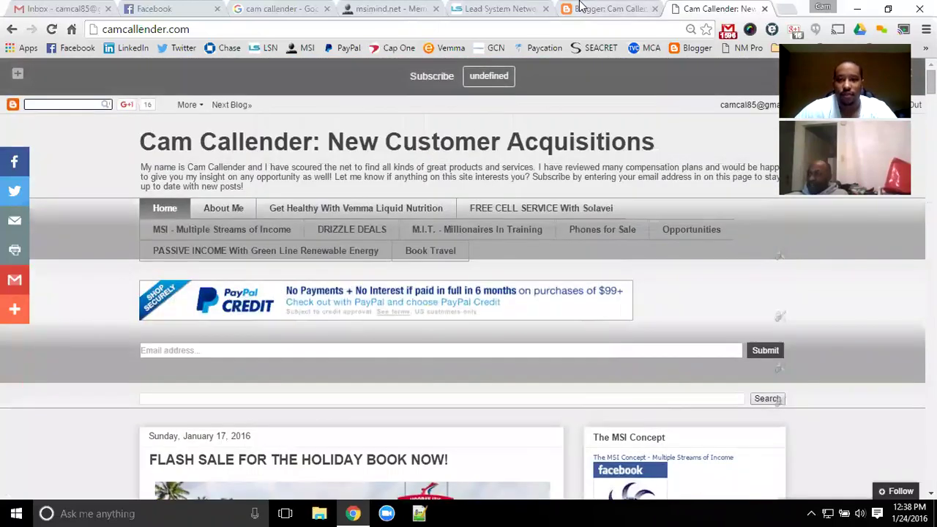
pyautogui.click(608, 9)
# Revisit the blog's Layout gadgets and return to its Overview stats.
pyautogui.click(90, 363)
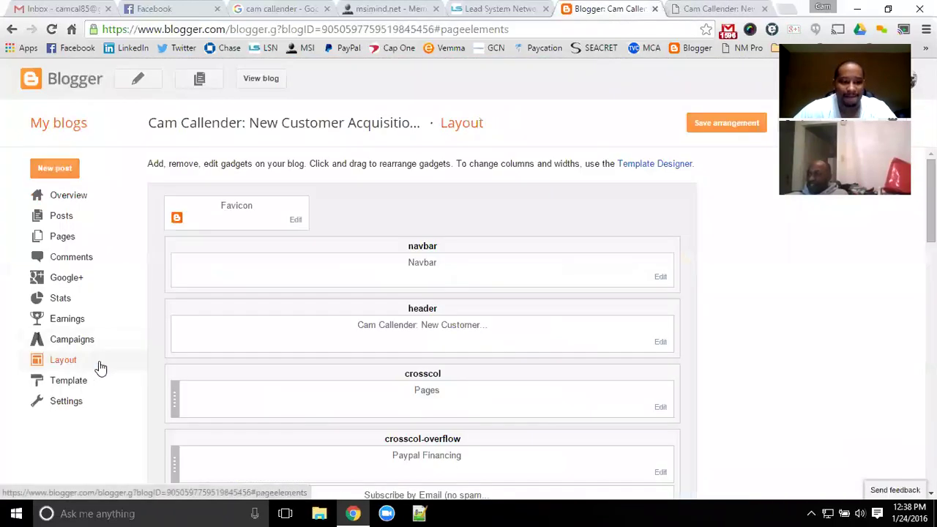
pyautogui.scroll(-1, 454, 219)
pyautogui.scroll(1, 475, 224)
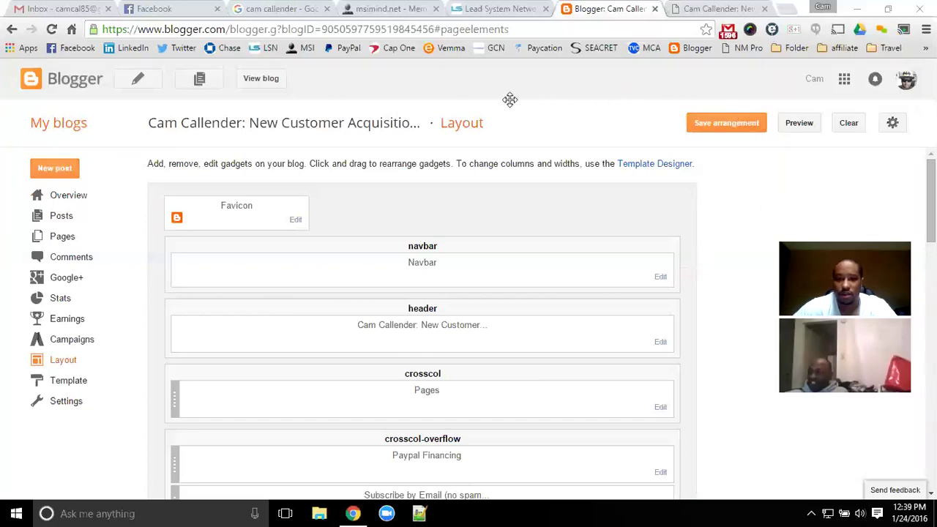
pyautogui.click(84, 199)
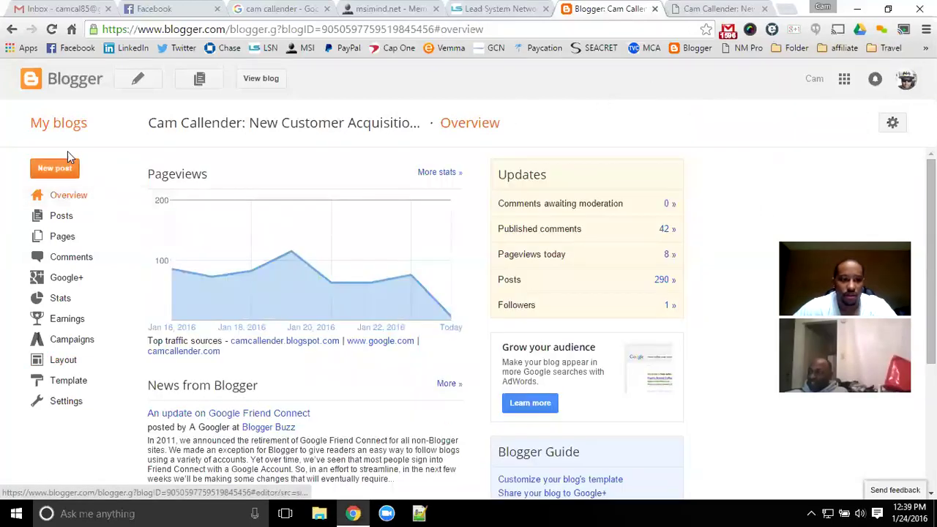
# From My blogs, open New Blog, try the address field and Awesome Inc. template, then cancel.
pyautogui.click(64, 126)
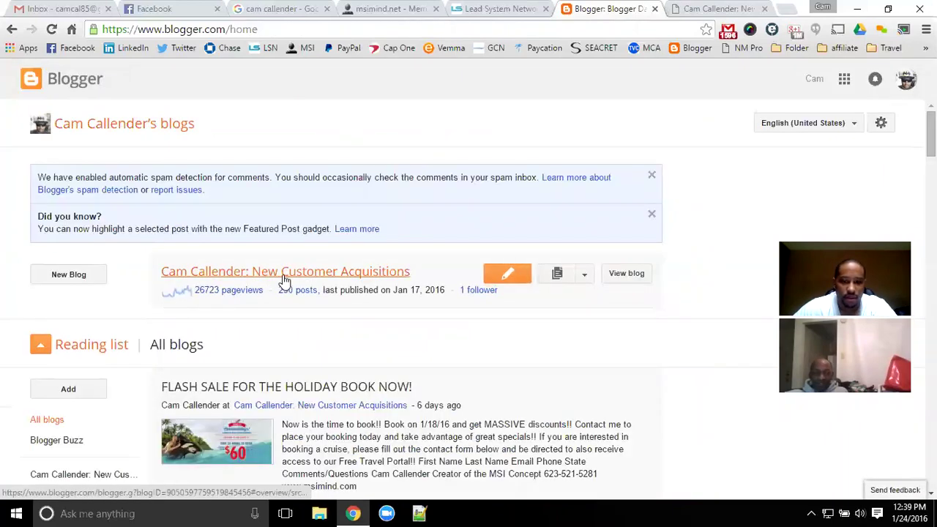
pyautogui.click(72, 274)
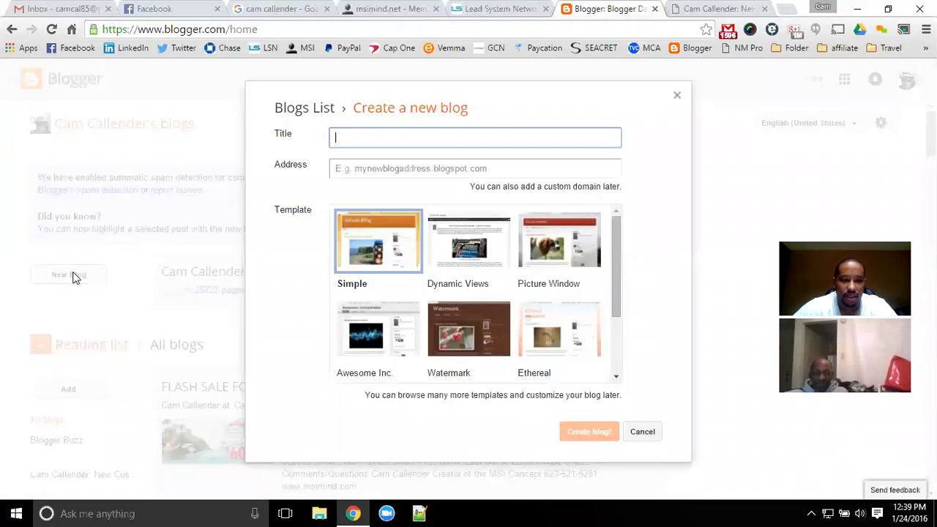
pyautogui.click(377, 166)
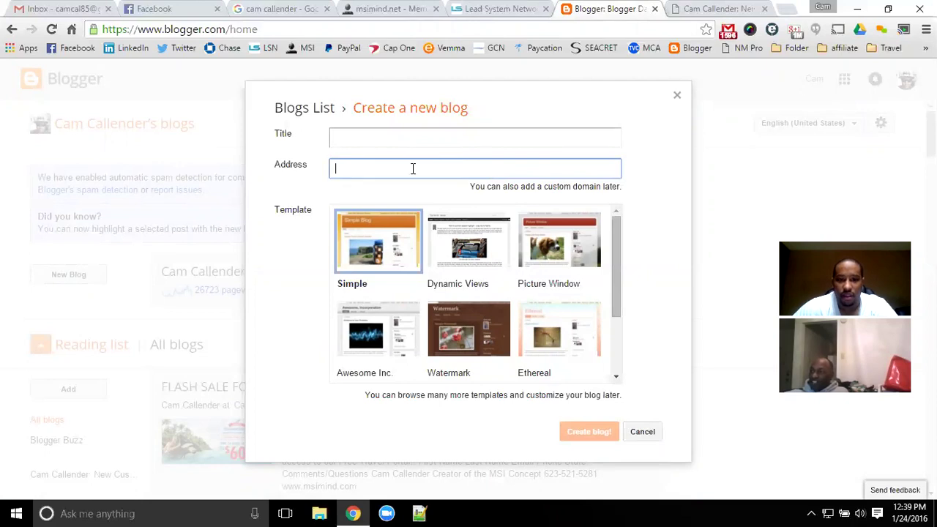
pyautogui.click(391, 132)
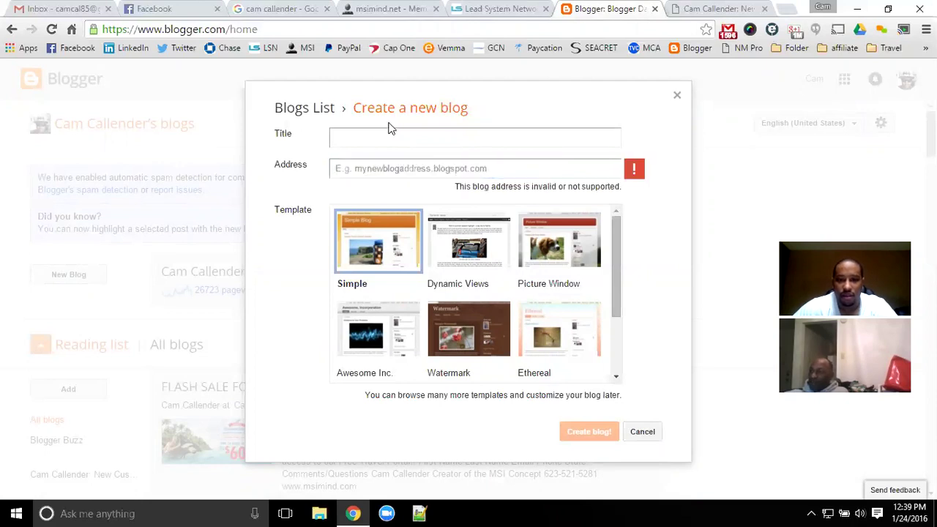
pyautogui.click(407, 171)
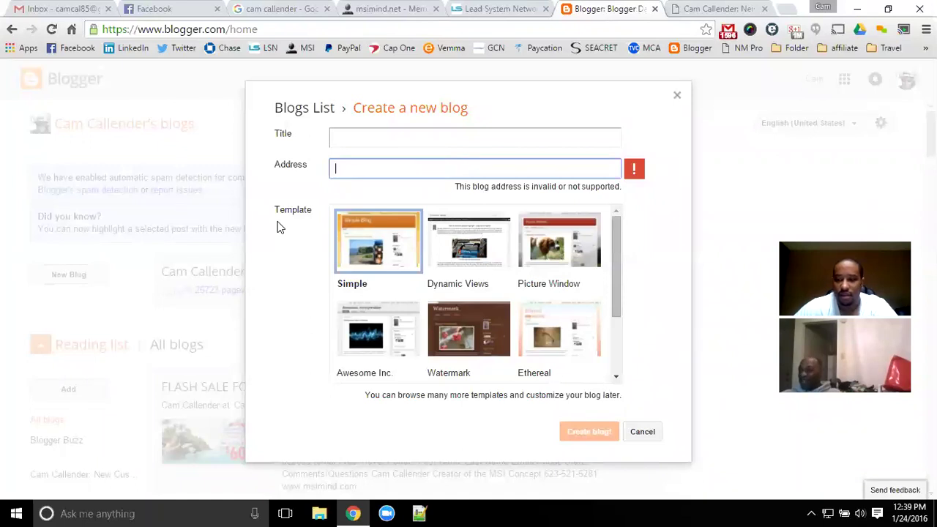
pyautogui.click(308, 153)
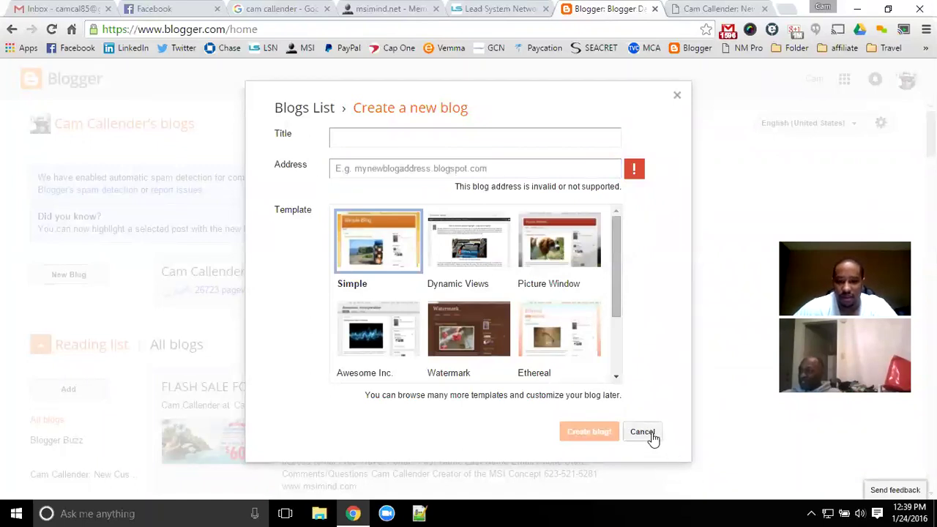
pyautogui.moveTo(619, 266); pyautogui.dragTo(644, 348)
pyautogui.click(344, 243)
pyautogui.scroll(2, 479, 313)
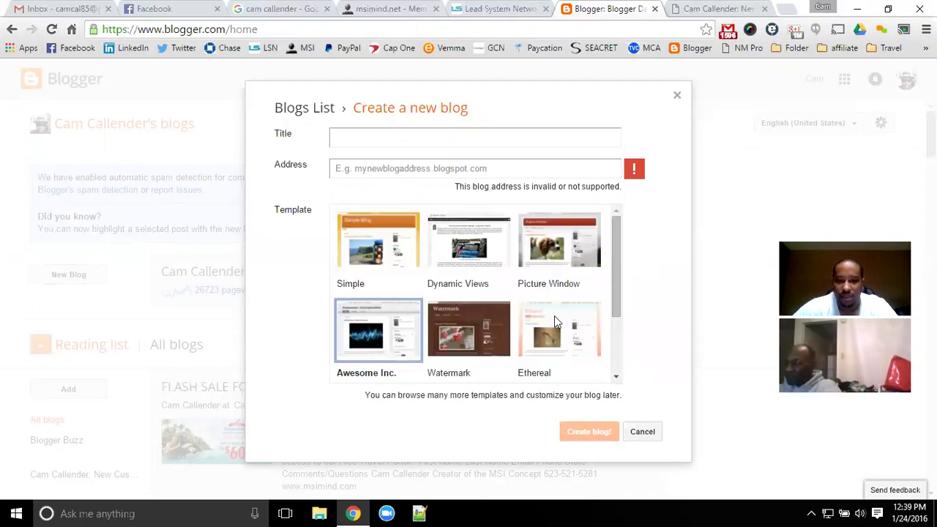
pyautogui.scroll(-2, 556, 326)
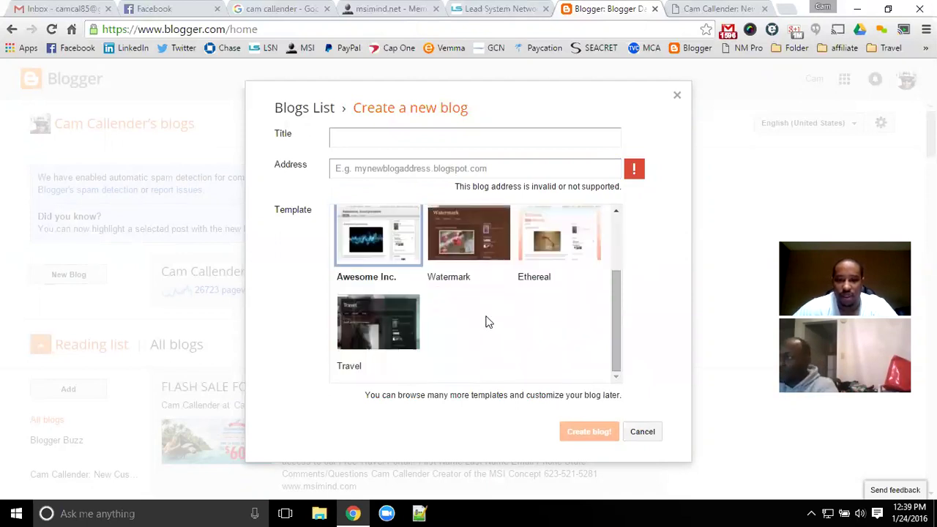
pyautogui.click(640, 431)
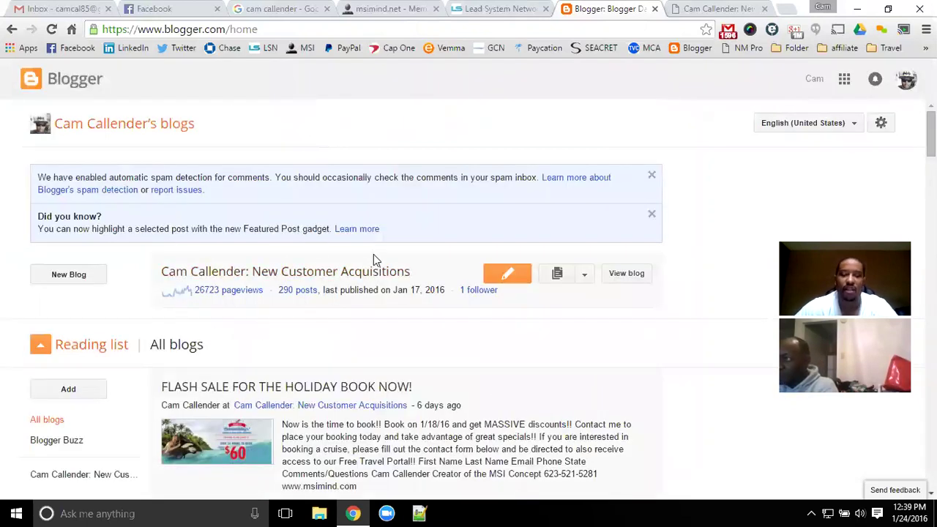
# Open New Customer Acquisitions' Layout and scroll its gadgets, from Favicon and Navbar to footer.
pyautogui.click(243, 279)
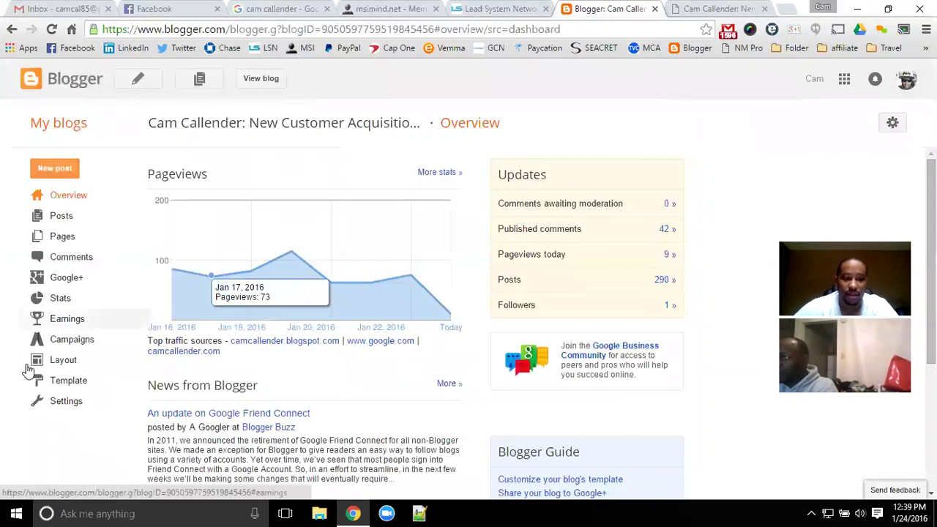
pyautogui.click(52, 362)
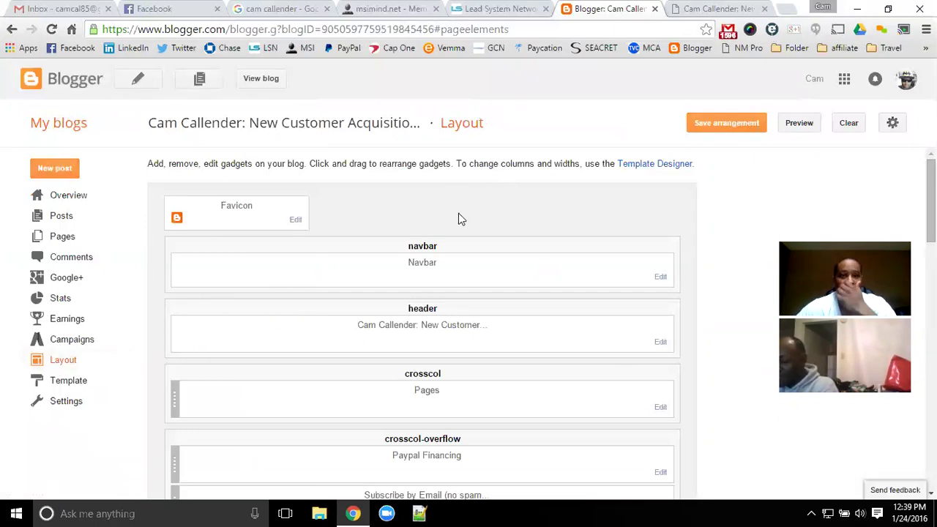
pyautogui.scroll(-8, 485, 203)
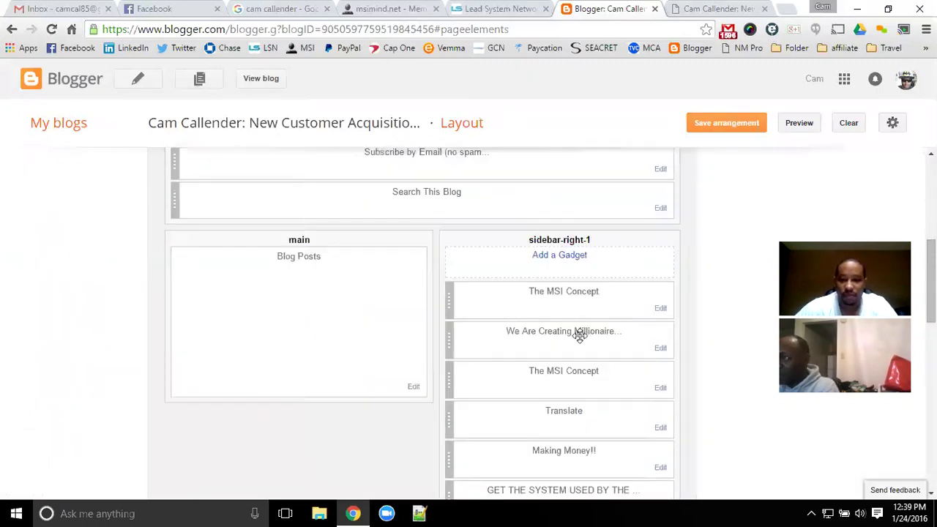
pyautogui.scroll(-5, 699, 290)
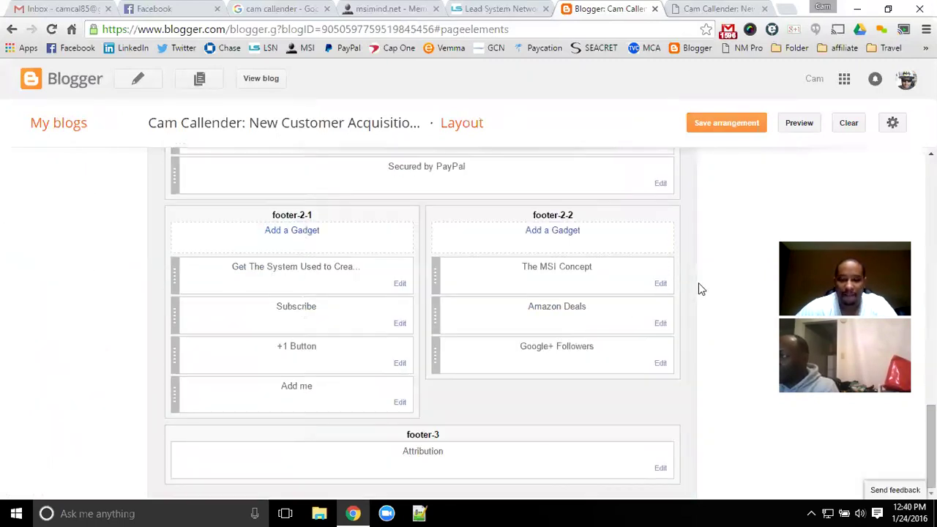
pyautogui.scroll(15, 700, 288)
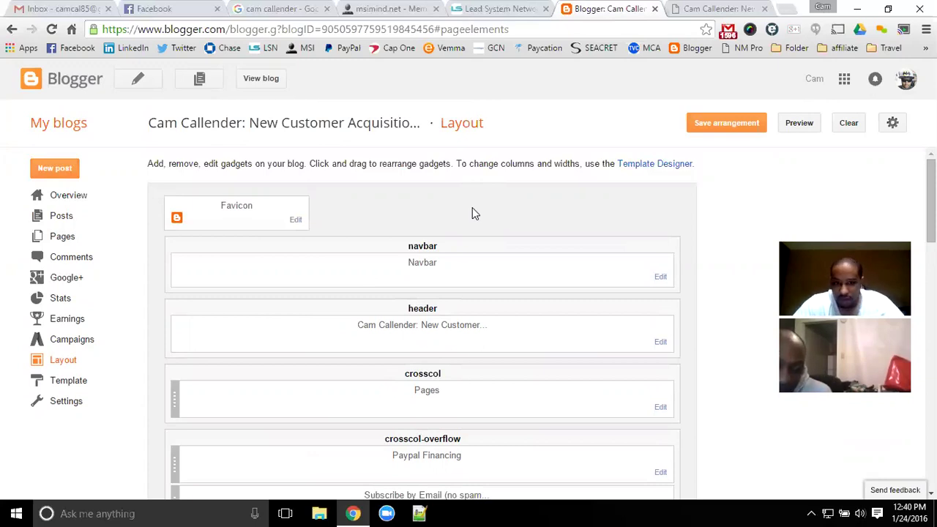
# Go back to the New Customer Acquisitions Overview showing 9 pageviews today and 290 posts.
pyautogui.click(101, 208)
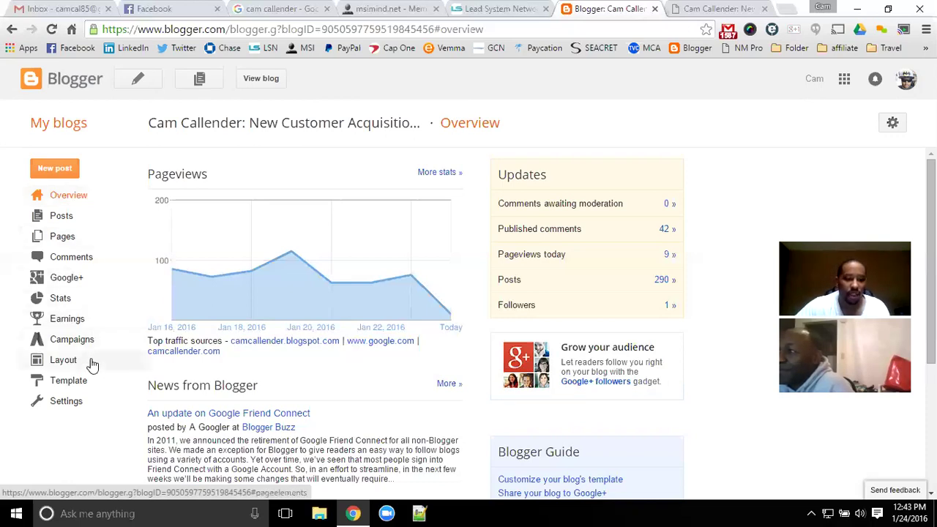
# Scroll through the blog's Basic settings, then start a blank New post from the Overview.
pyautogui.click(85, 407)
pyautogui.scroll(-1, 270, 238)
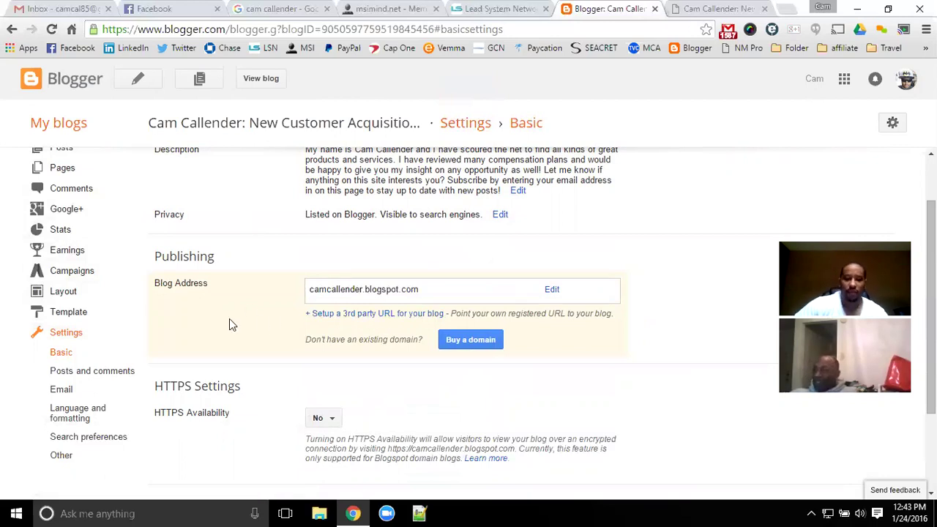
pyautogui.scroll(1, 229, 324)
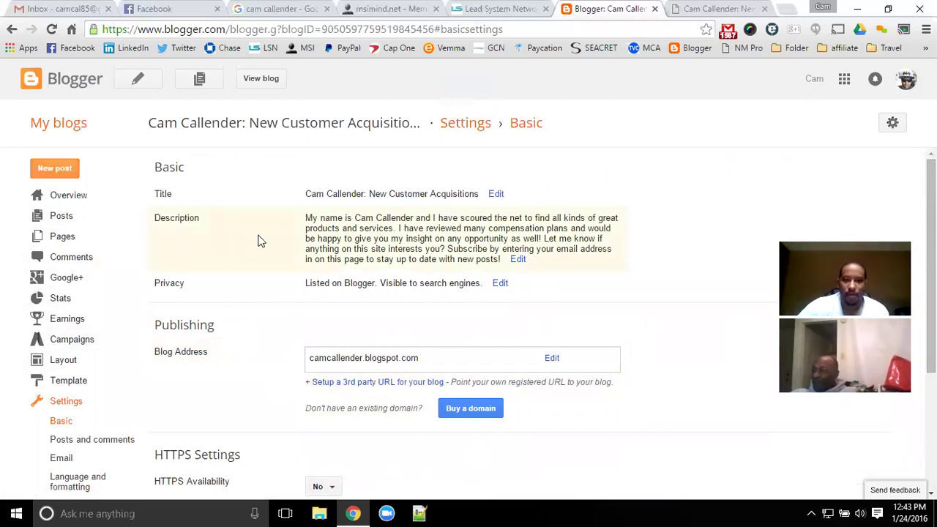
pyautogui.click(102, 194)
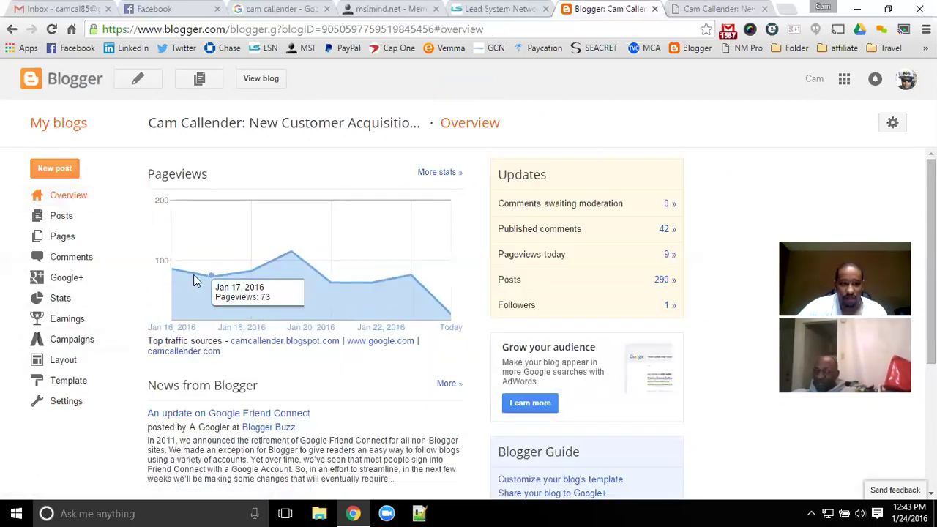
pyautogui.click(54, 169)
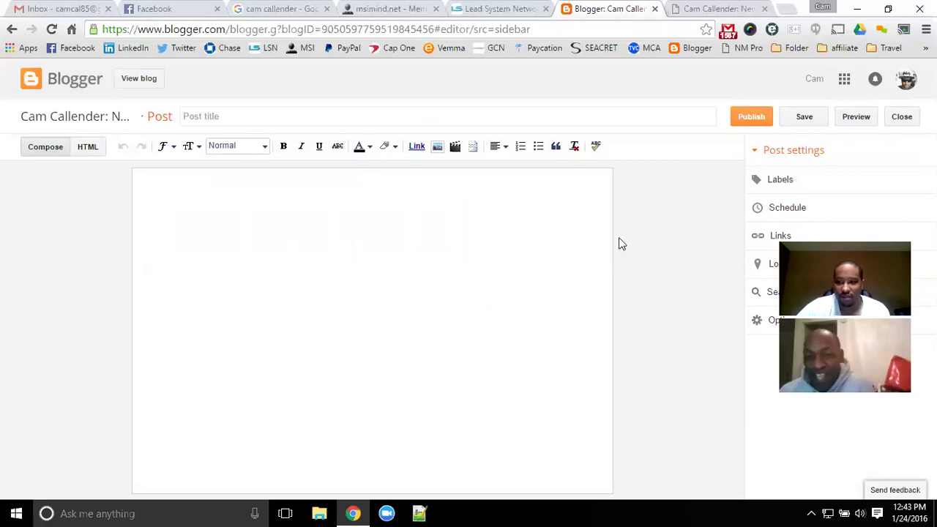
# Close the empty post to show all 290 posts, headed by FLASH SALE FOR THE HOLIDAY BOOK NOW!
pyautogui.click(903, 119)
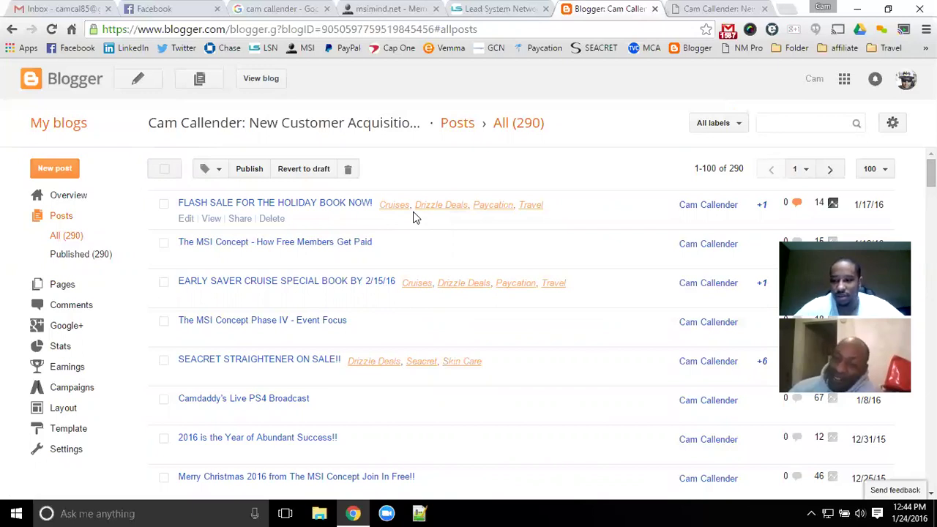
# Load The MSI Concept capture page by entering msi in a new tab.
pyautogui.click(795, 10)
pyautogui.write('msi')
pyautogui.press('Return')
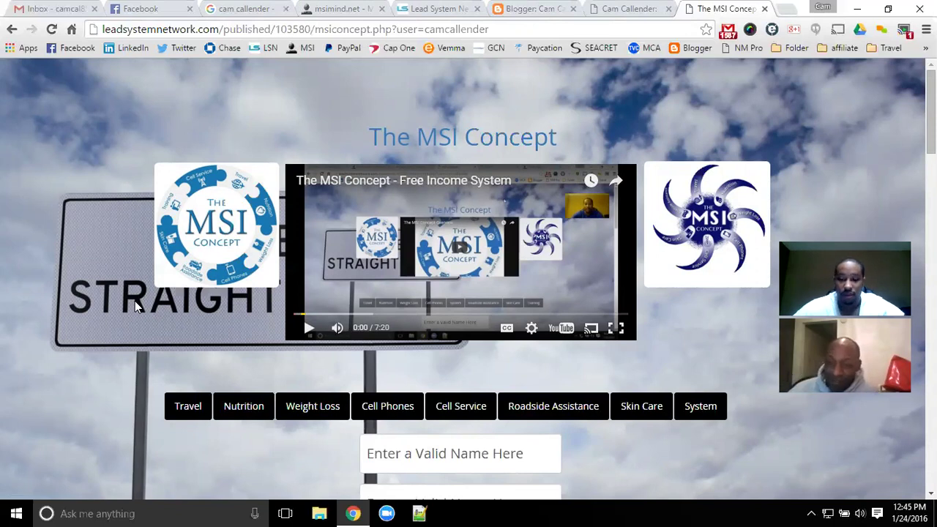
# Scroll down to reveal the category buttons and the name, email and phone fields.
pyautogui.scroll(-2, 121, 193)
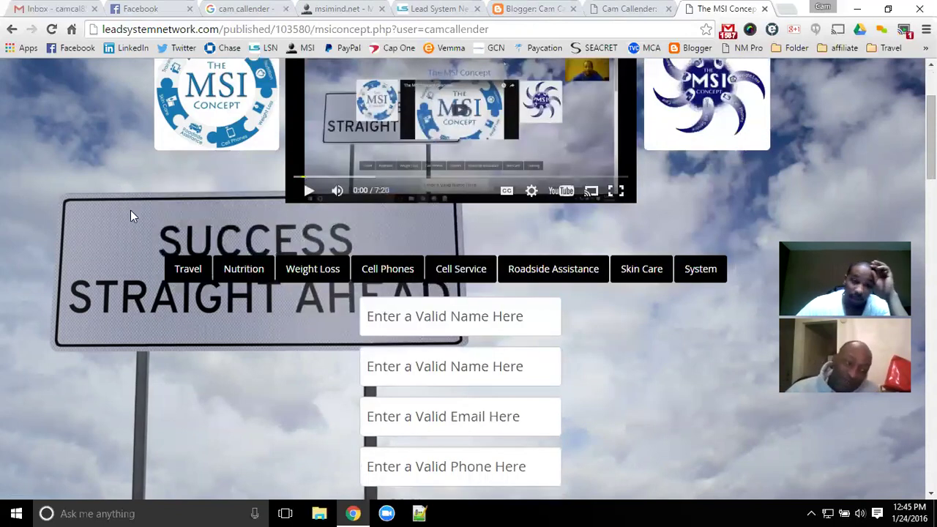
# Open Travel, Nutrition, Weight Loss, Cell Phones, Cell Service, Roadside Assistance and System pages in background tabs.
pyautogui.middleClick(189, 280)
pyautogui.middleClick(227, 275)
pyautogui.middleClick(293, 279)
pyautogui.middleClick(390, 275)
pyautogui.middleClick(458, 270)
pyautogui.middleClick(512, 270)
pyautogui.middleClick(696, 271)
# Review the Travel page, then close every category tab back to The MSI Concept page.
pyautogui.click(412, 11)
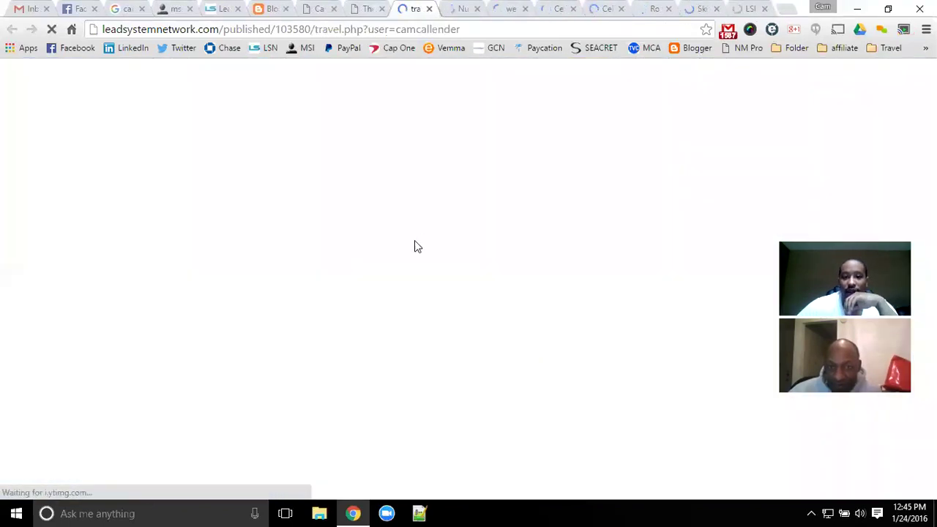
pyautogui.click(430, 9)
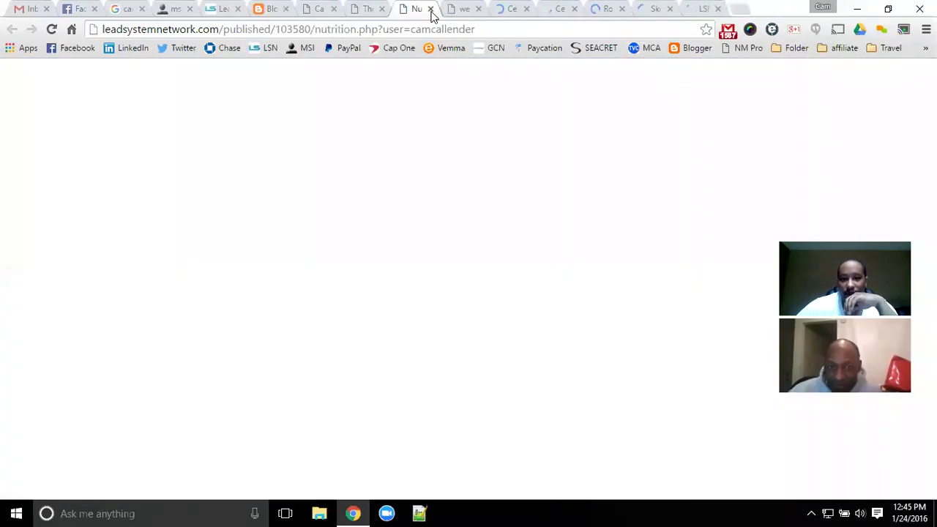
pyautogui.click(430, 9)
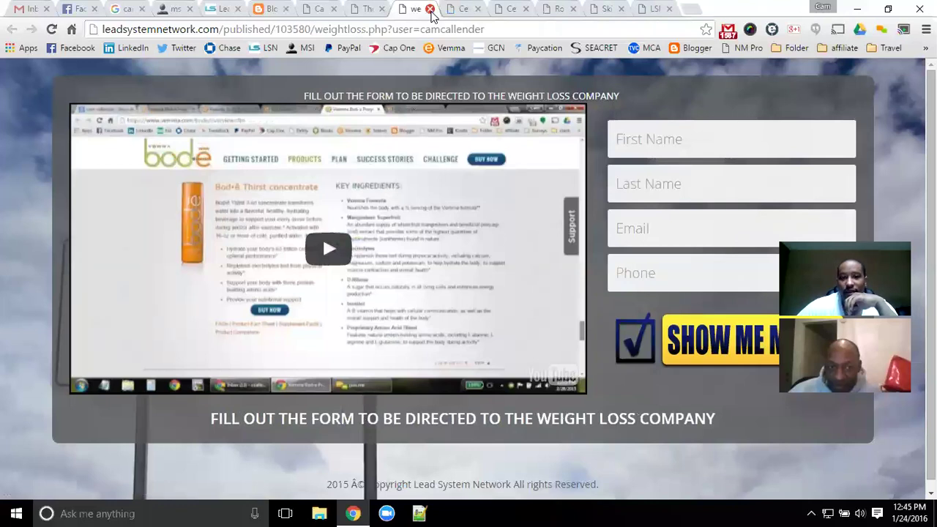
pyautogui.click(430, 9)
pyautogui.click(430, 9)
pyautogui.click(429, 9)
pyautogui.click(430, 9)
pyautogui.click(430, 9)
pyautogui.click(431, 9)
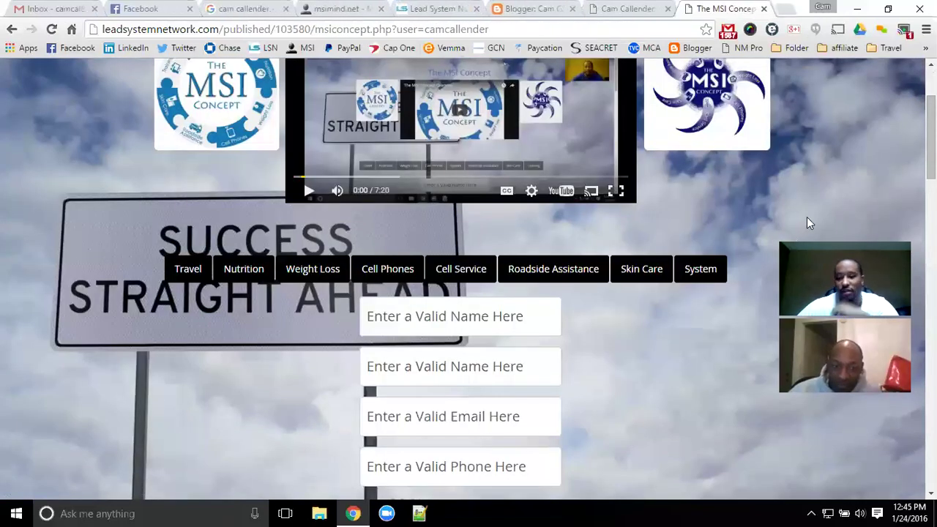
# Close The MSI Concept capture page tab so the camcallender.com blog shows.
pyautogui.scroll(2, 802, 214)
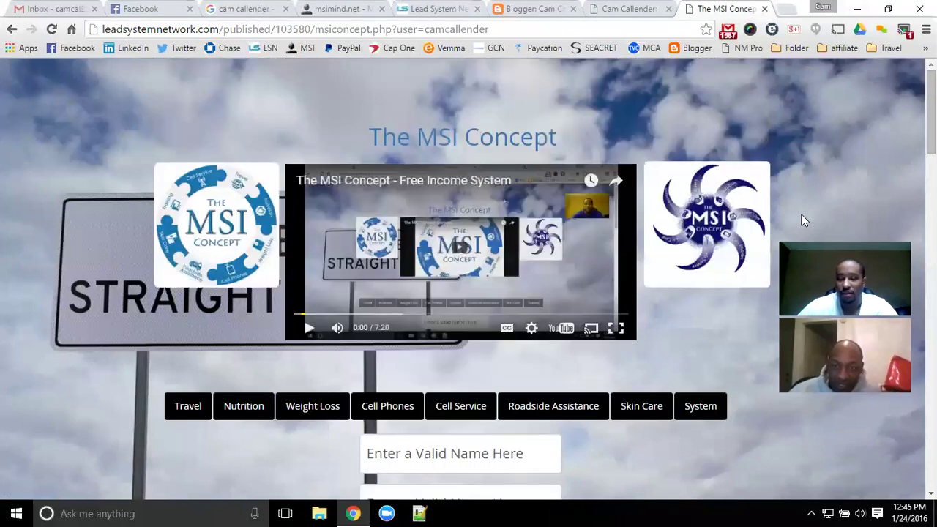
pyautogui.click(765, 8)
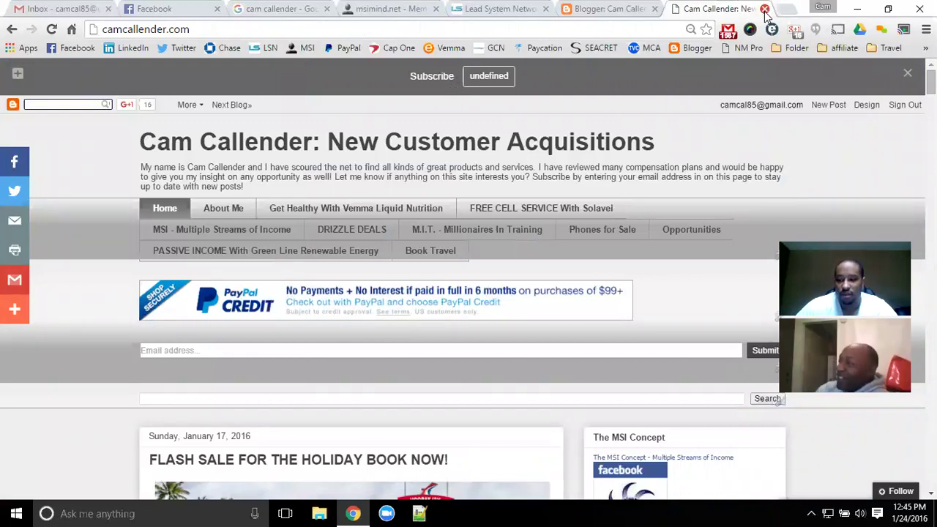
# Load msimind.net in a new tab and follow The MSI Concept link to the sign-up page, pausing the videos.
pyautogui.click(786, 10)
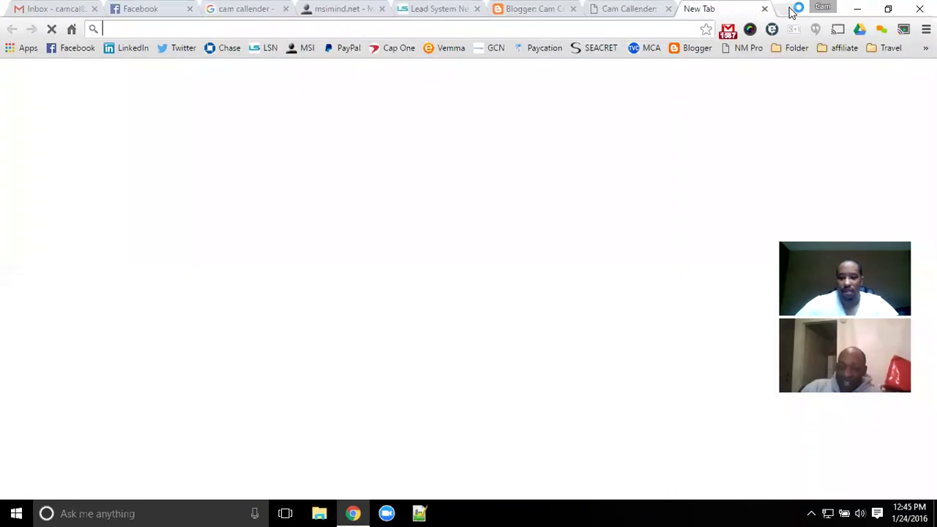
pyautogui.write('msi')
pyautogui.press('Return')
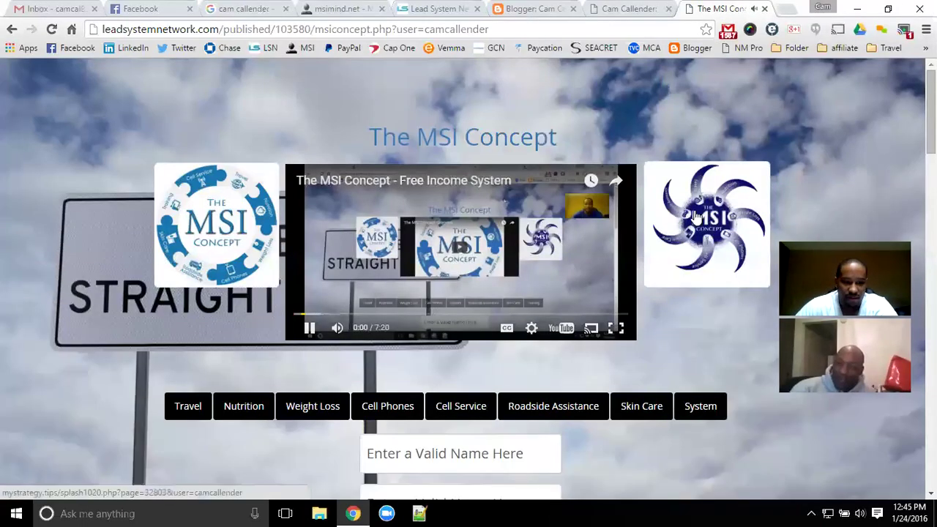
pyautogui.click(405, 277)
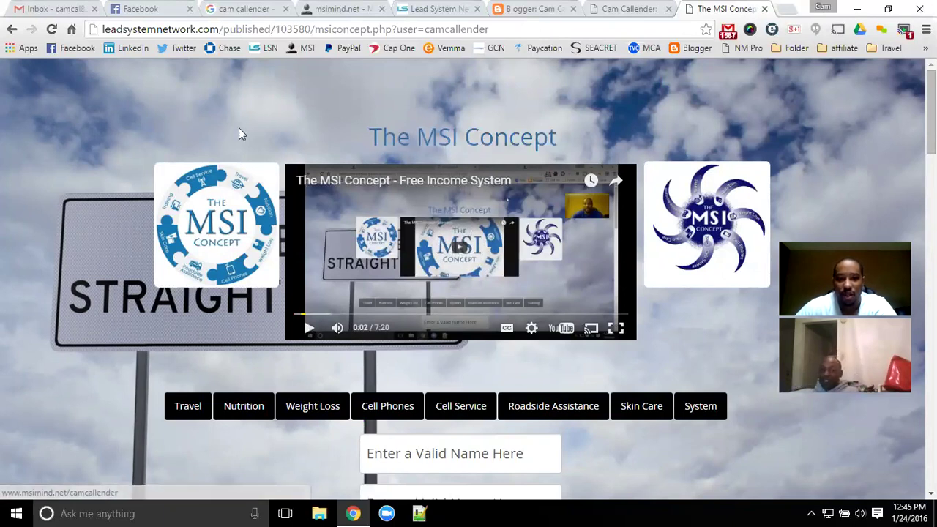
pyautogui.click(463, 140)
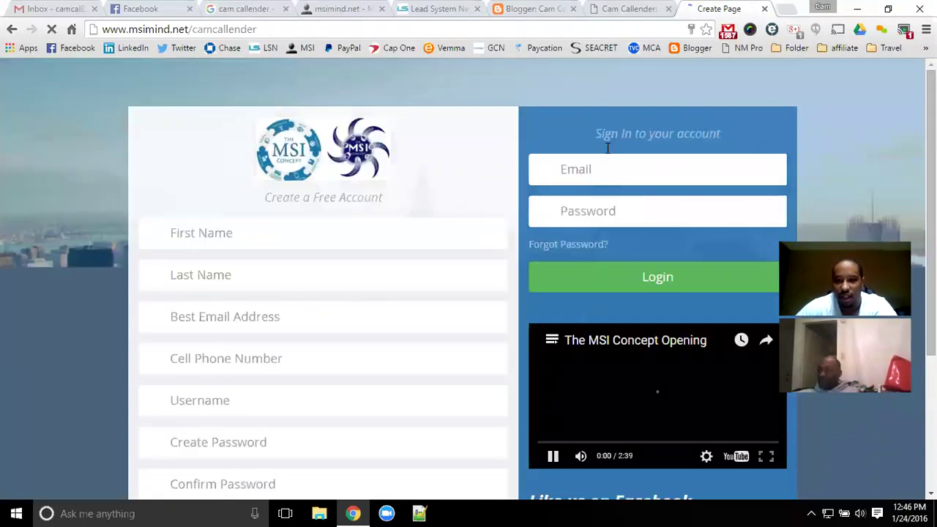
pyautogui.click(589, 374)
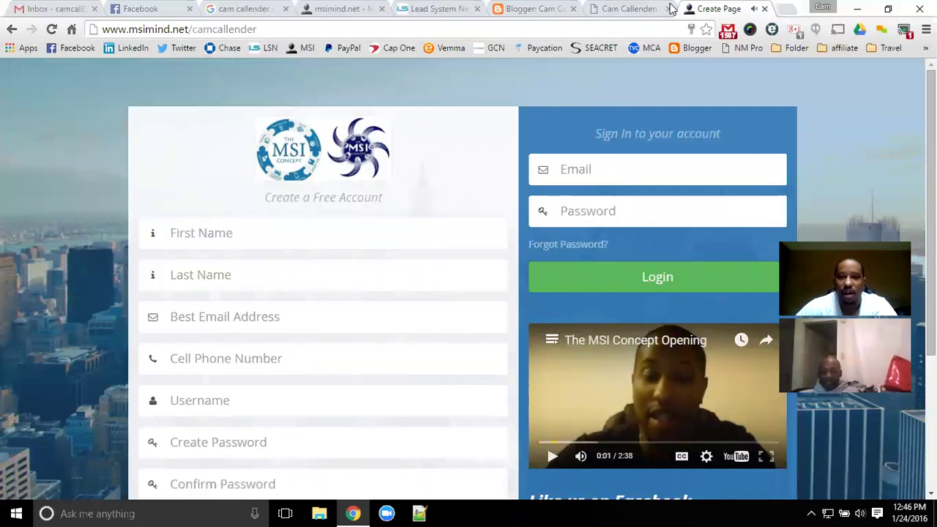
# On the admin dashboard, check the links to promote by opening and closing the MSI signup link.
pyautogui.click(304, 7)
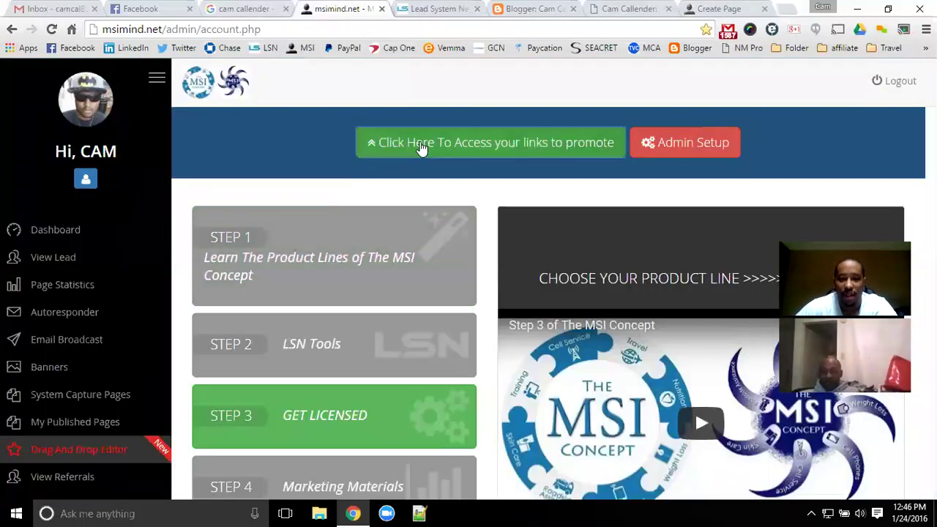
pyautogui.click(420, 146)
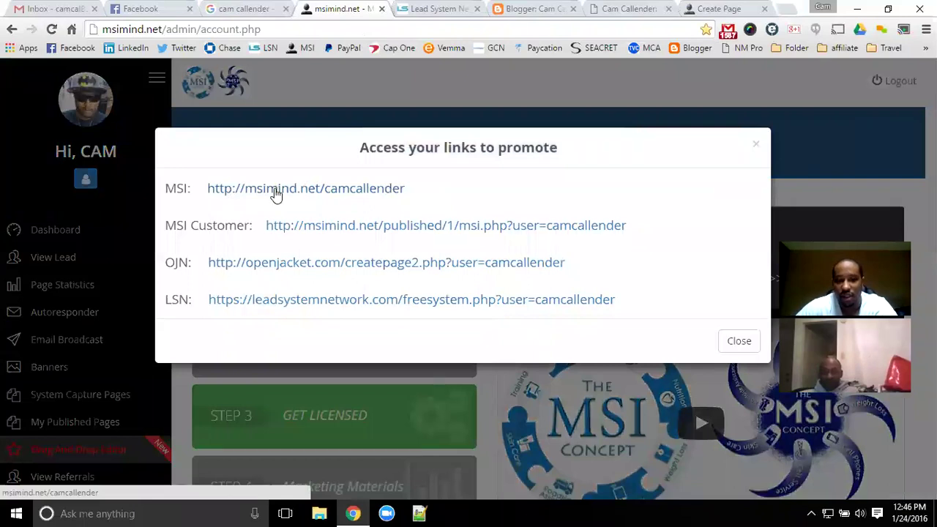
pyautogui.click(327, 199)
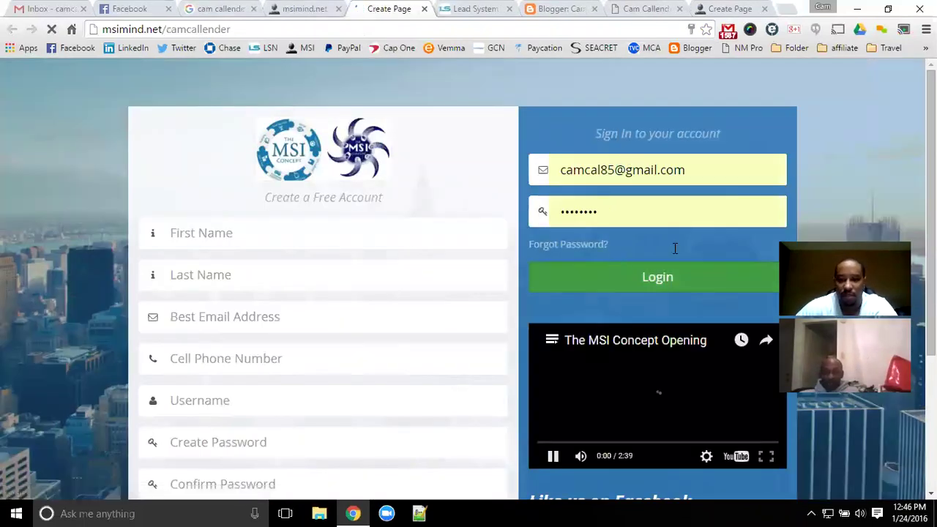
pyautogui.click(604, 366)
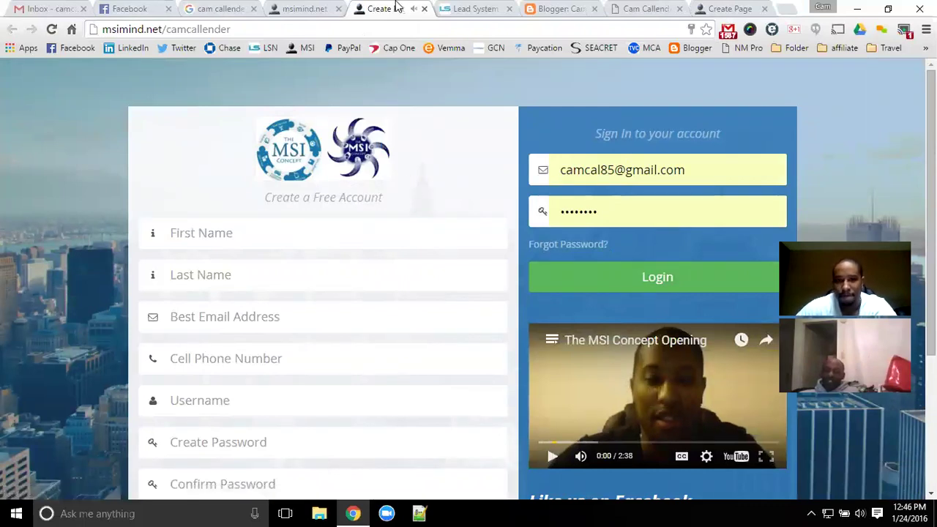
pyautogui.click(425, 9)
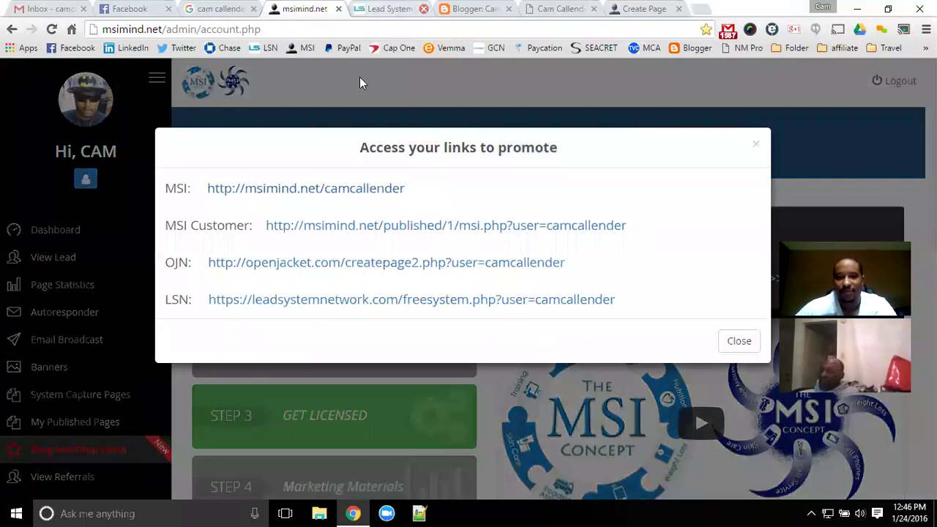
pyautogui.click(738, 342)
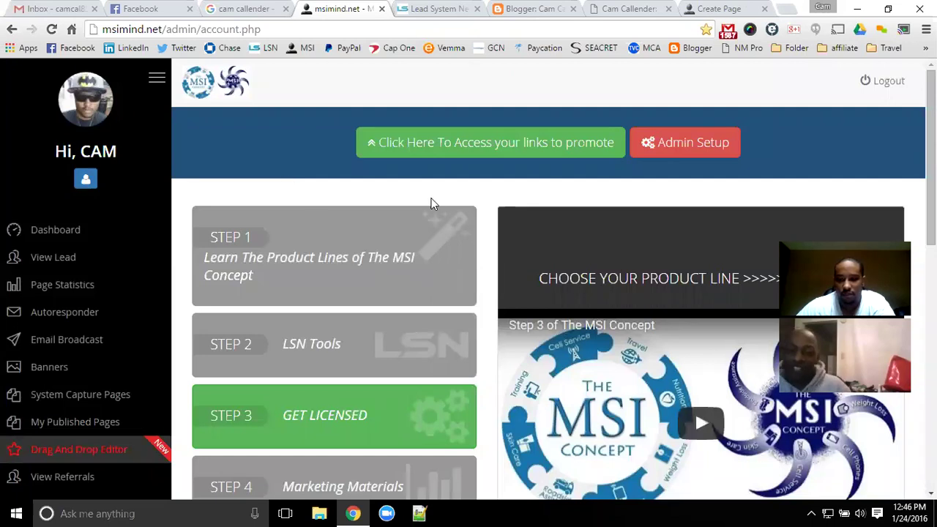
# Look over the Step 3 and Step 1 instruction pop-ups, then bring up Admin Setup.
pyautogui.scroll(-1, 673, 183)
pyautogui.click(826, 210)
pyautogui.click(741, 211)
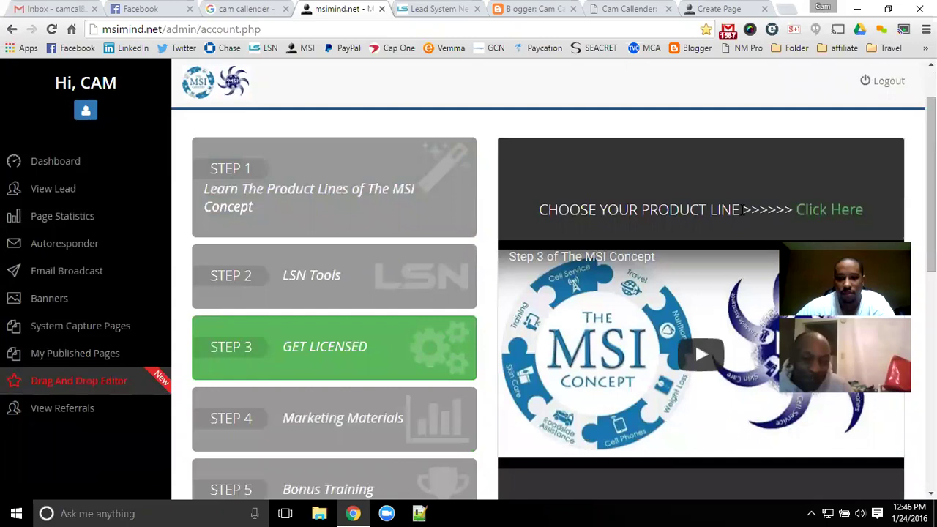
pyautogui.click(389, 194)
pyautogui.click(780, 217)
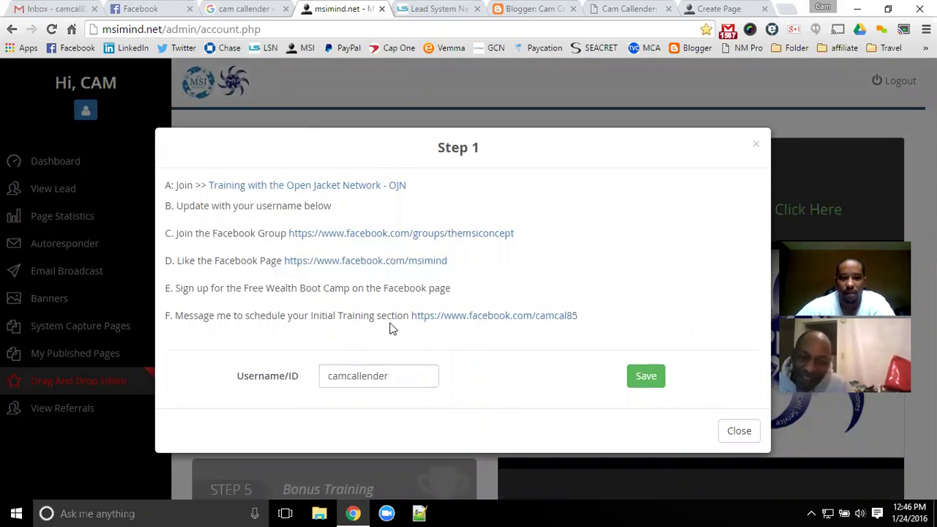
pyautogui.click(739, 432)
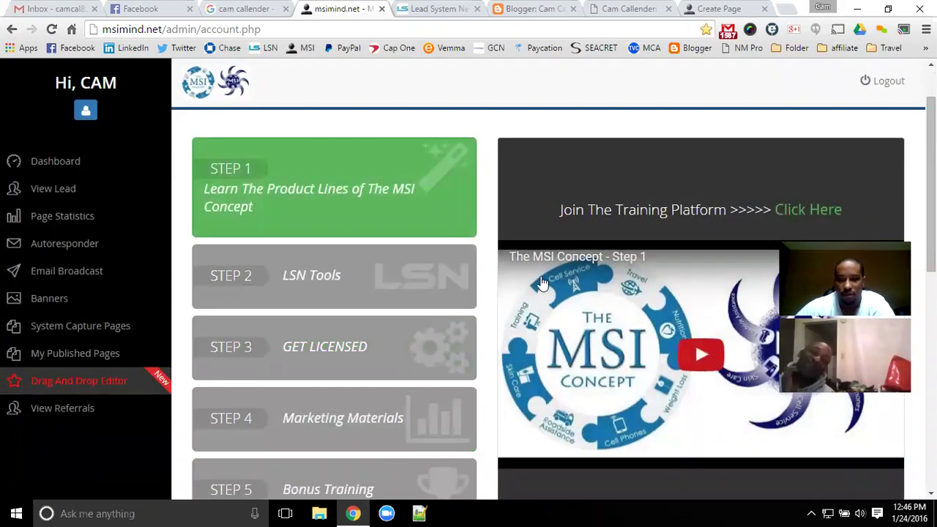
pyautogui.click(808, 211)
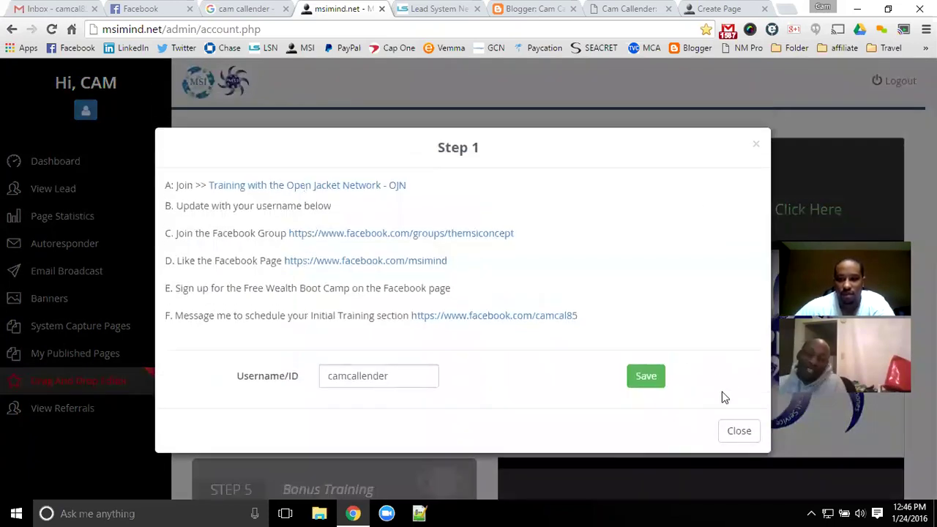
pyautogui.click(738, 432)
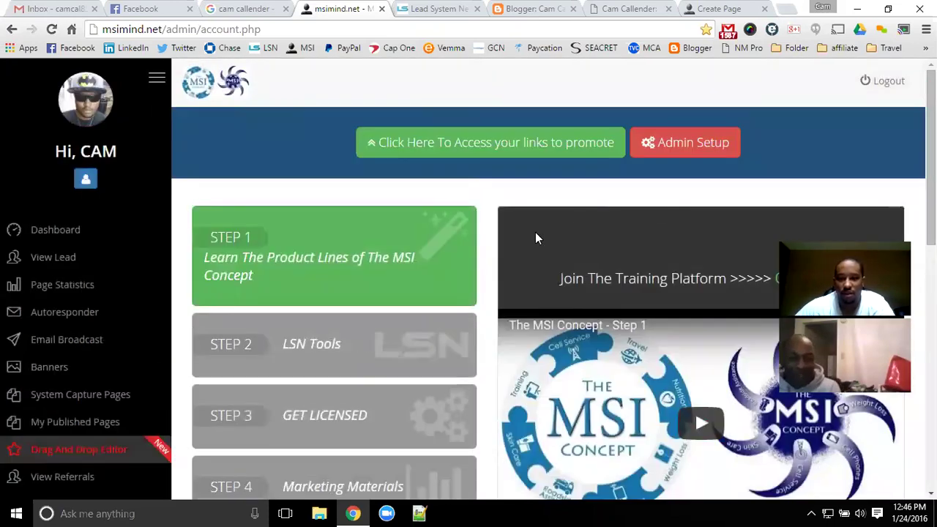
pyautogui.click(647, 150)
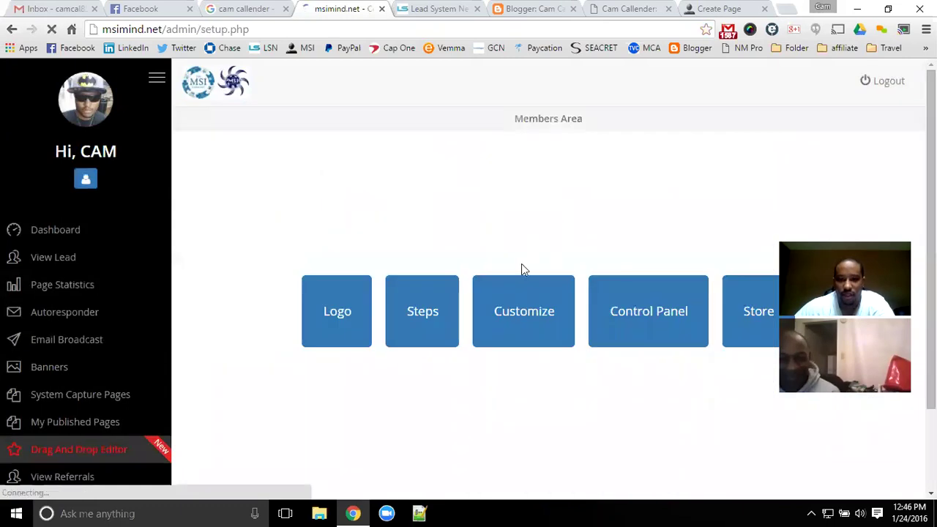
# Expand and collapse the Step 1 form under Steps, then return to the member dashboard.
pyautogui.click(442, 337)
pyautogui.scroll(-3, 513, 293)
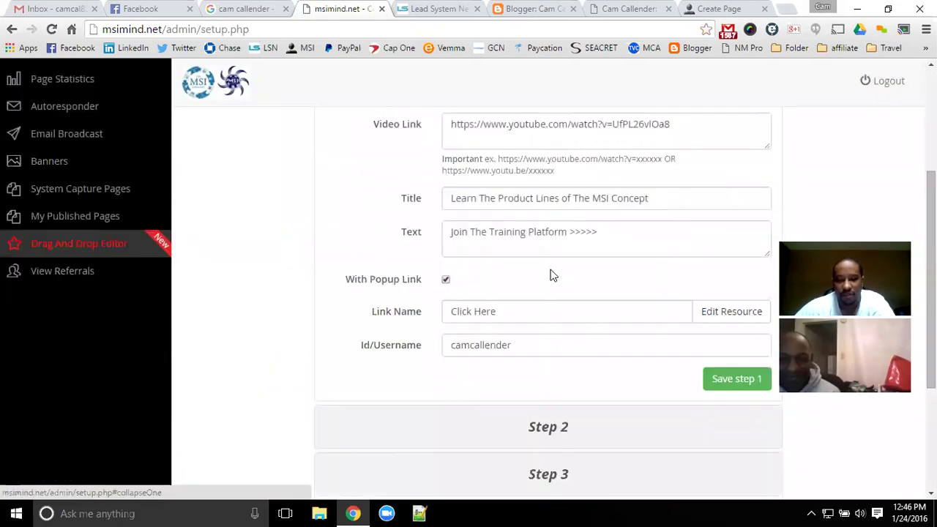
pyautogui.scroll(3, 489, 316)
pyautogui.click(461, 183)
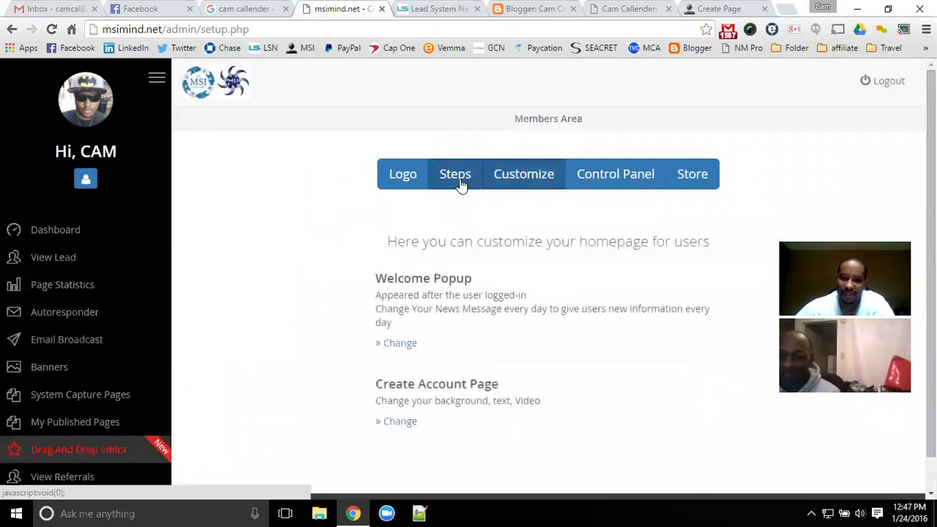
pyautogui.click(88, 230)
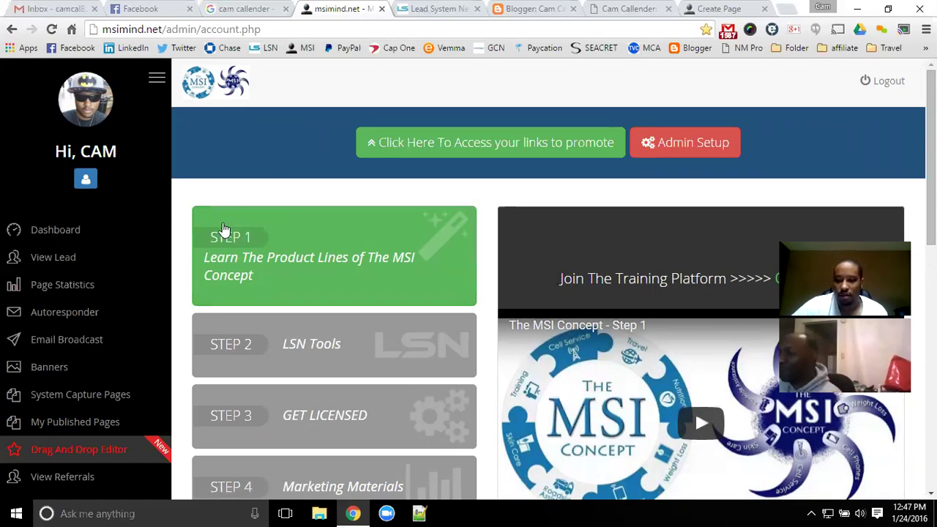
# Review the personal info settings, including the phone number field, then return to the dashboard.
pyautogui.click(86, 179)
pyautogui.scroll(-2, 315, 221)
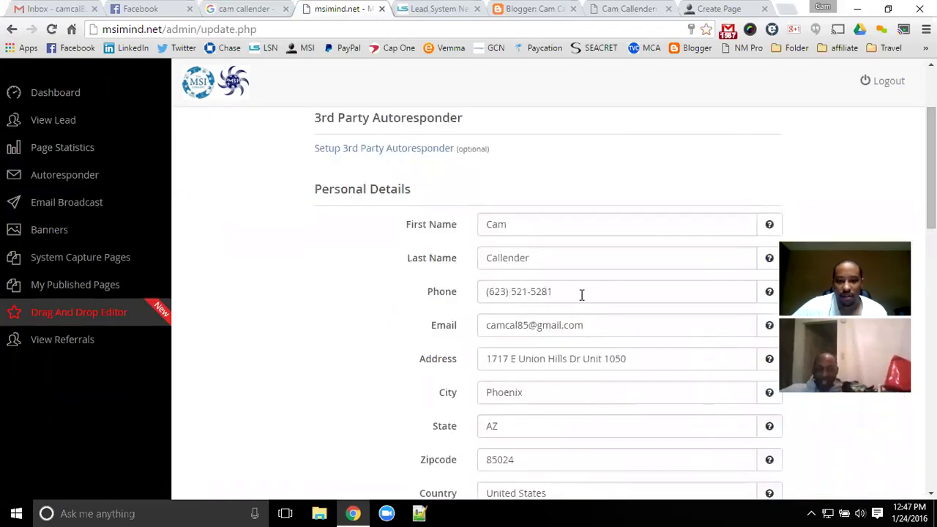
pyautogui.moveTo(581, 295); pyautogui.dragTo(460, 303)
pyautogui.scroll(2, 353, 311)
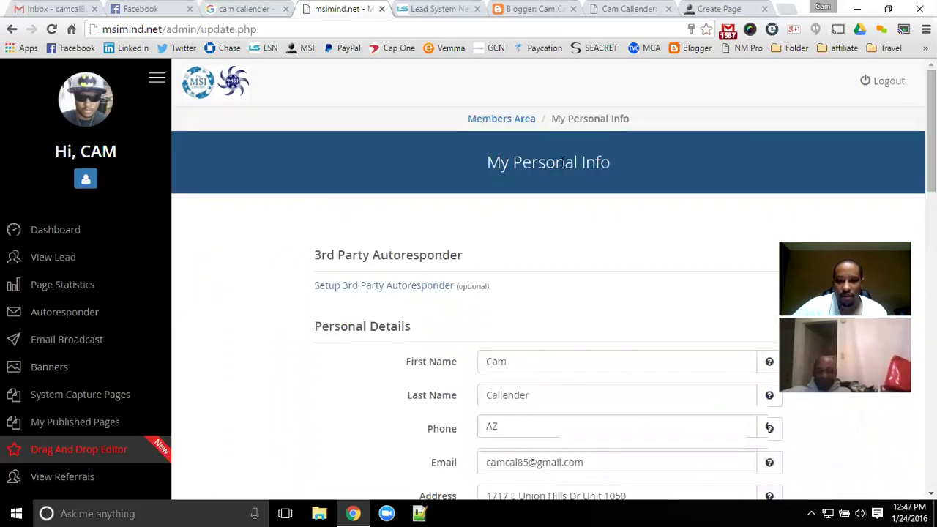
pyautogui.scroll(-1, 535, 229)
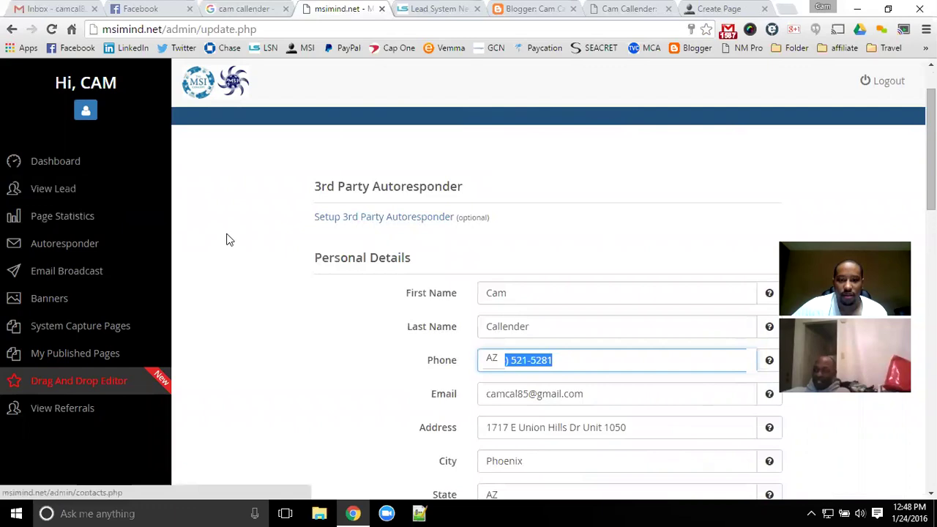
pyautogui.scroll(1, 220, 242)
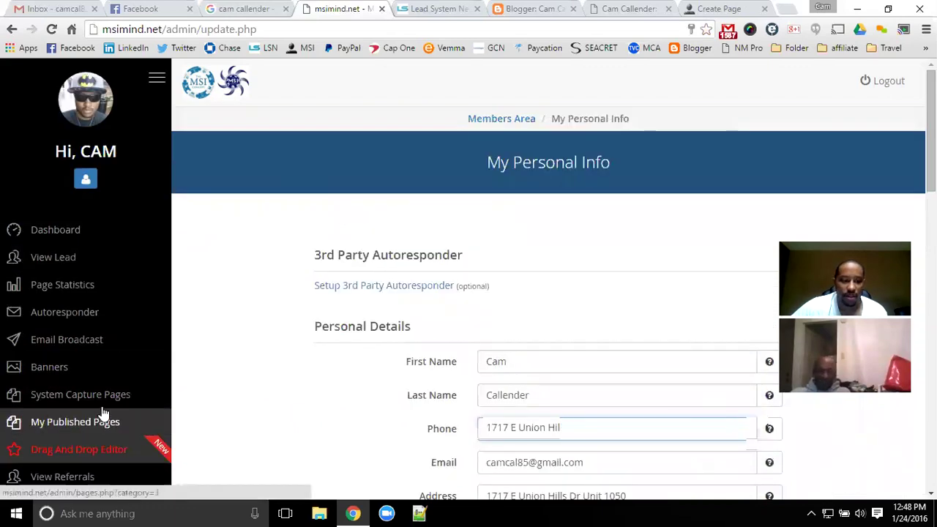
pyautogui.click(82, 229)
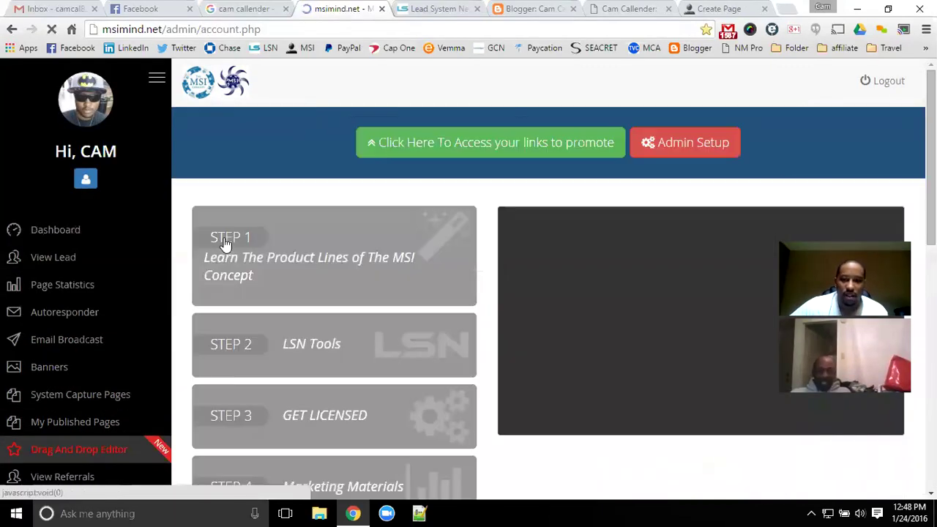
# View the Create Account Page editor under Admin Setup > Customize, then go back to the dashboard.
pyautogui.click(694, 144)
pyautogui.scroll(-2, 376, 248)
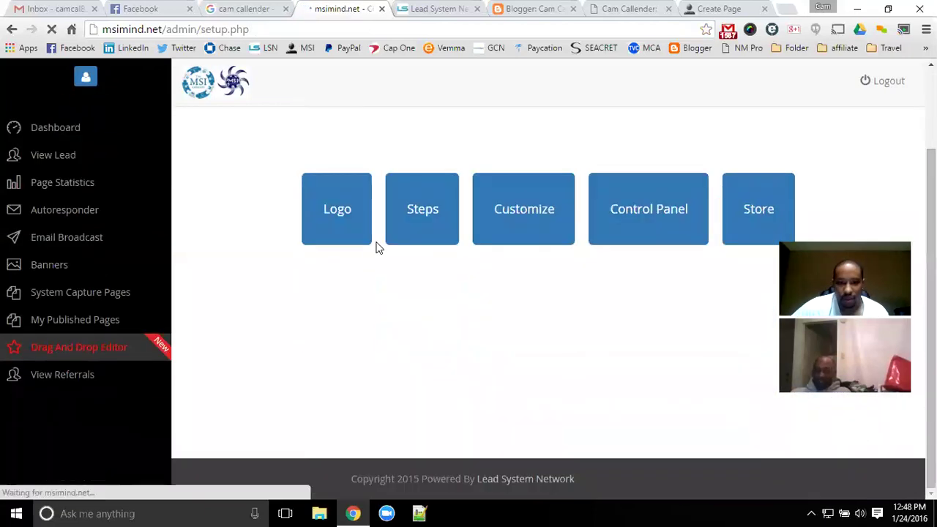
pyautogui.click(542, 208)
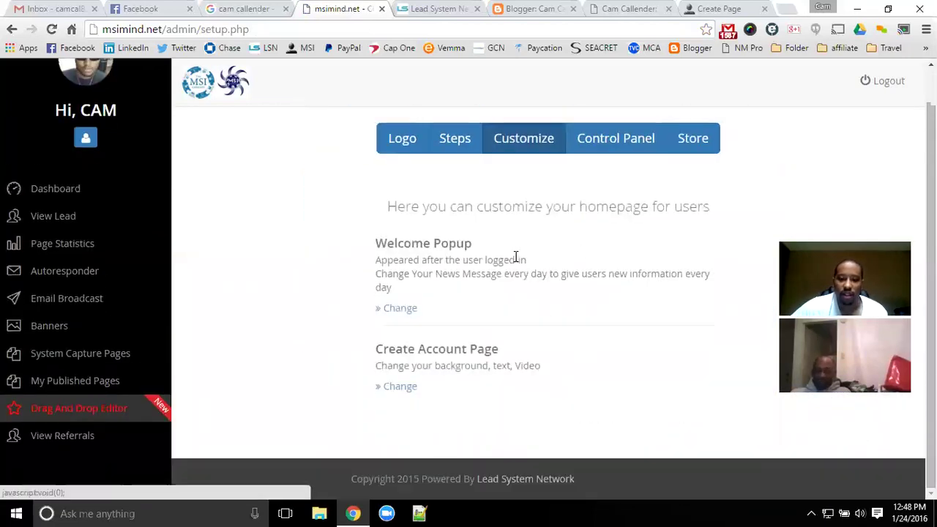
pyautogui.click(400, 389)
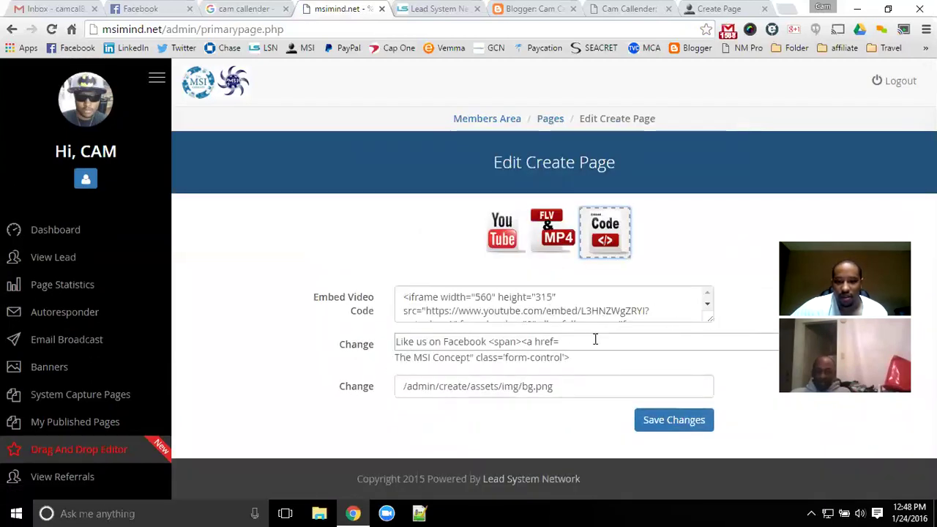
pyautogui.click(63, 240)
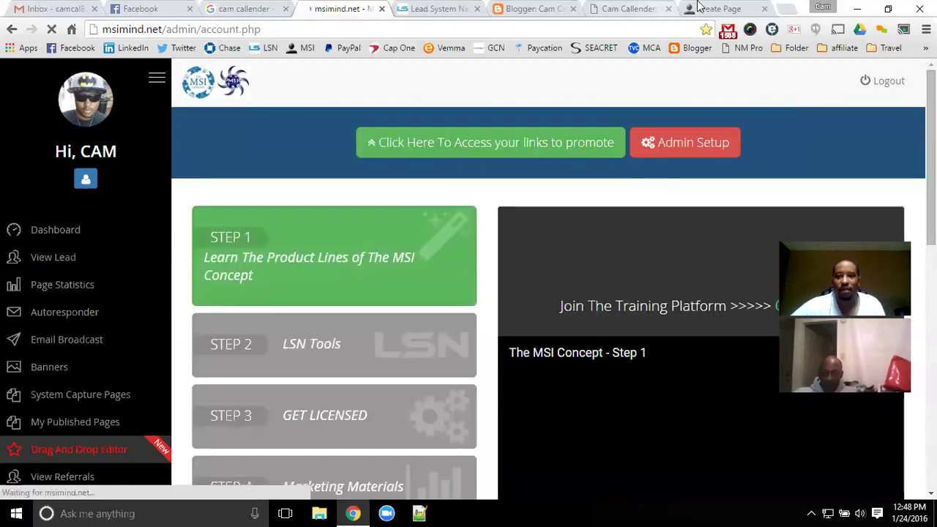
# Scroll through the live signup page in the Create Page tab.
pyautogui.click(707, 10)
pyautogui.scroll(-3, 344, 243)
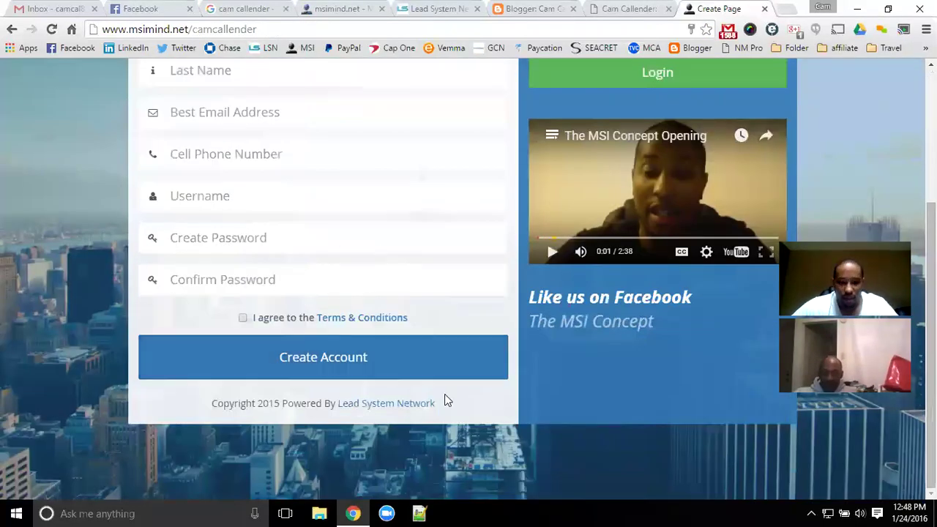
pyautogui.scroll(3, 579, 366)
pyautogui.scroll(-2, 572, 422)
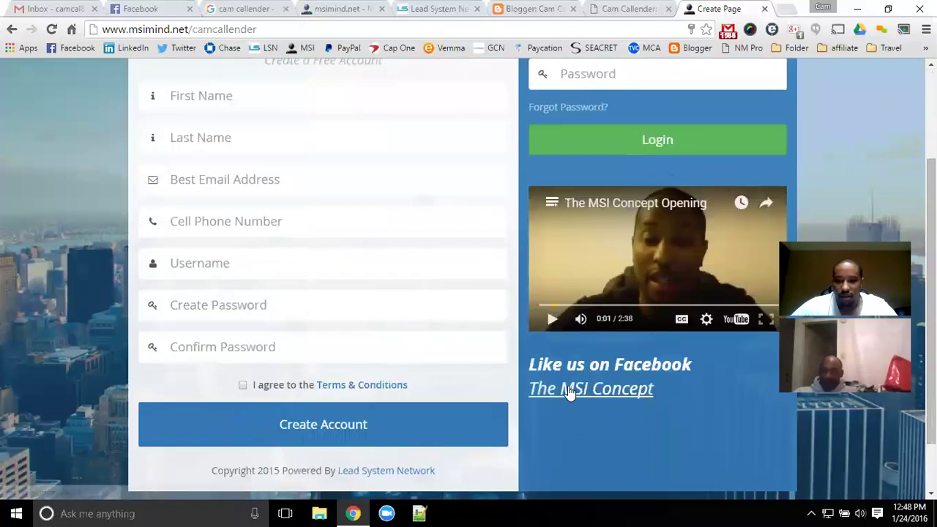
pyautogui.scroll(2, 564, 395)
pyautogui.scroll(-2, 364, 381)
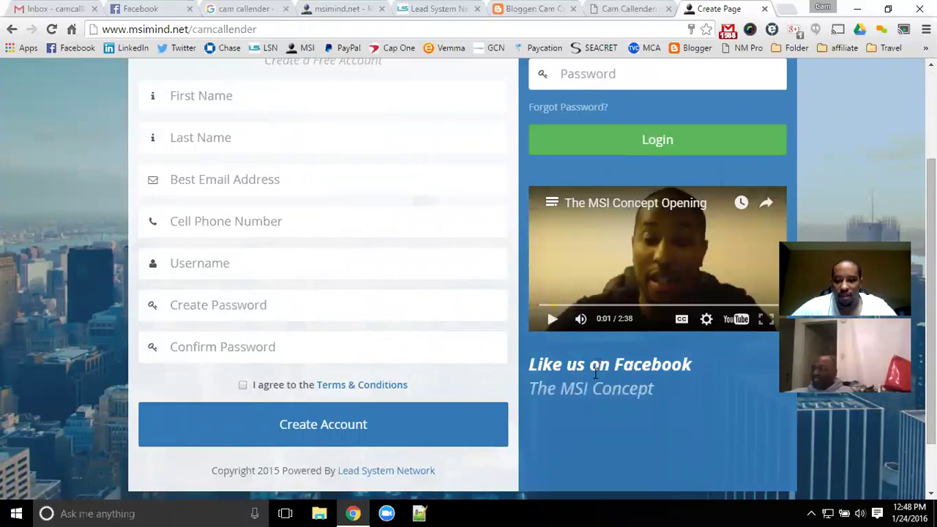
# Reopen the Create Account Page editor, expand its embed video code, then go to Blogger's posts list.
pyautogui.click(359, 7)
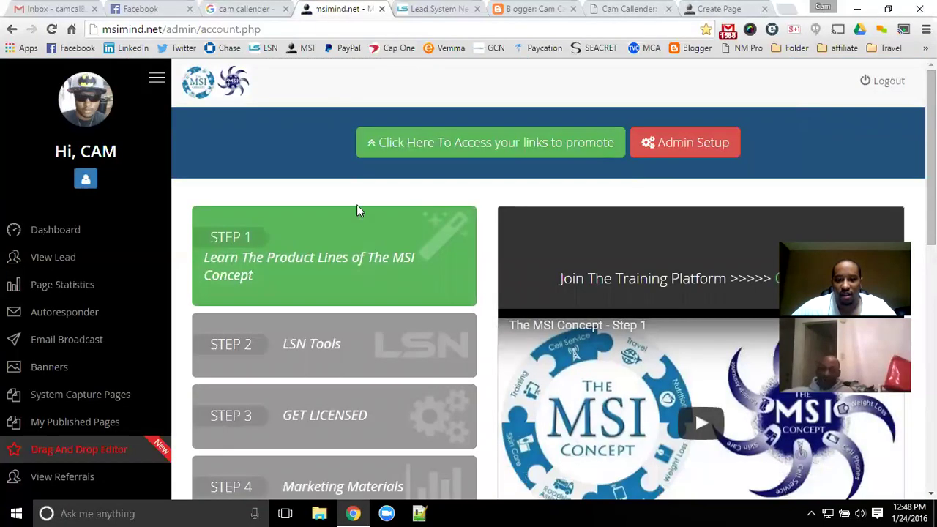
pyautogui.click(440, 7)
pyautogui.click(629, 8)
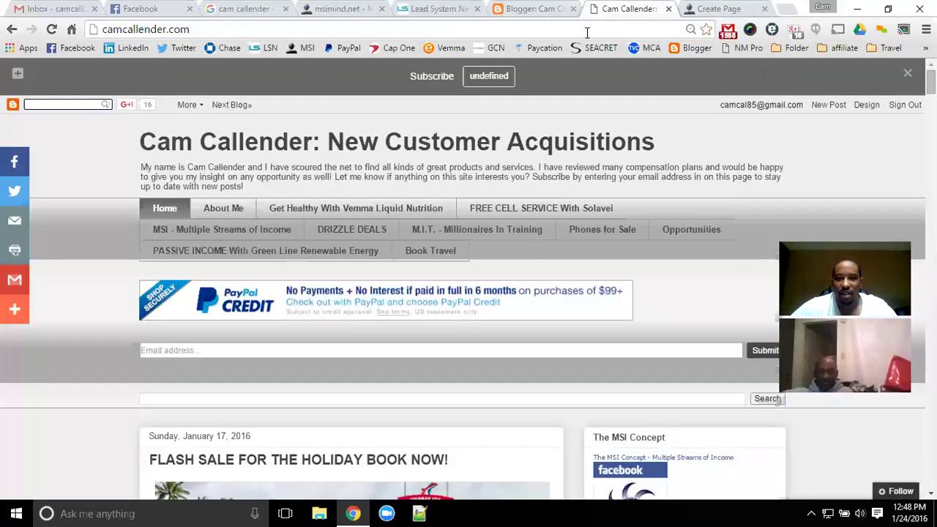
pyautogui.click(226, 8)
pyautogui.click(316, 6)
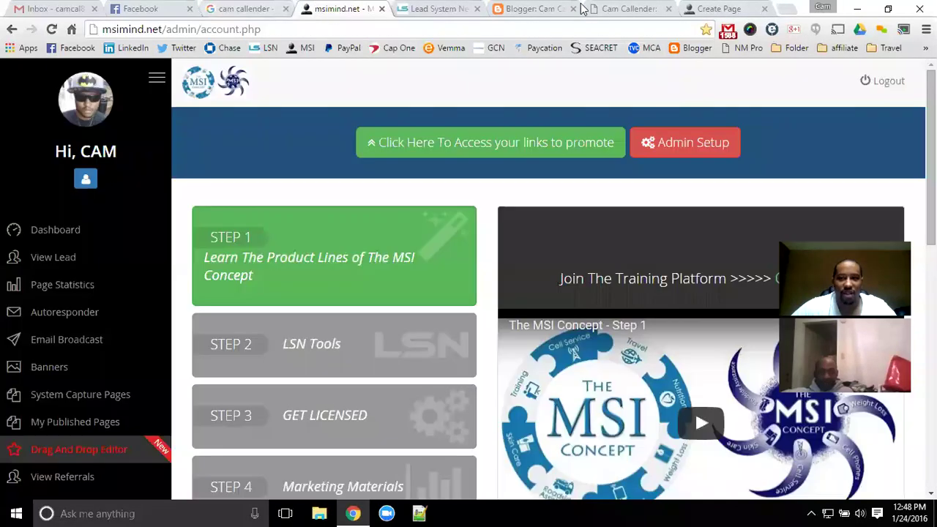
pyautogui.click(648, 143)
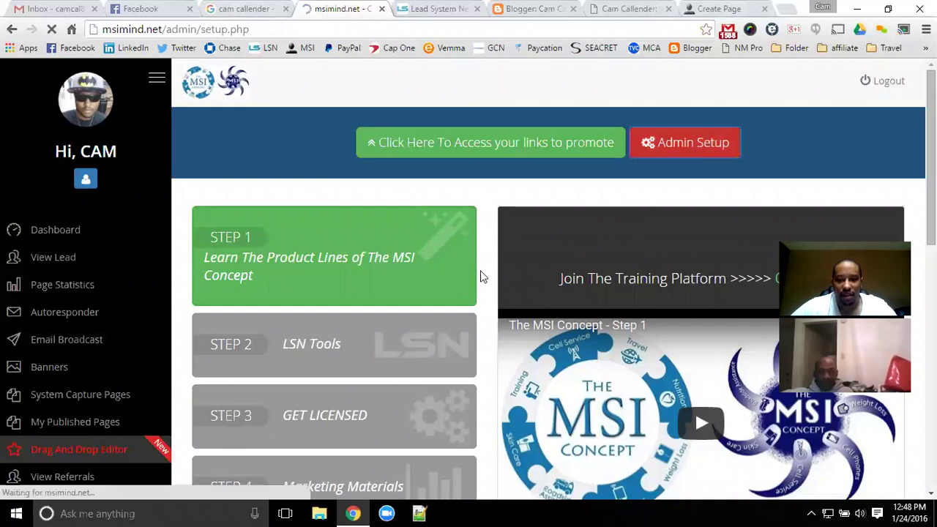
pyautogui.click(531, 314)
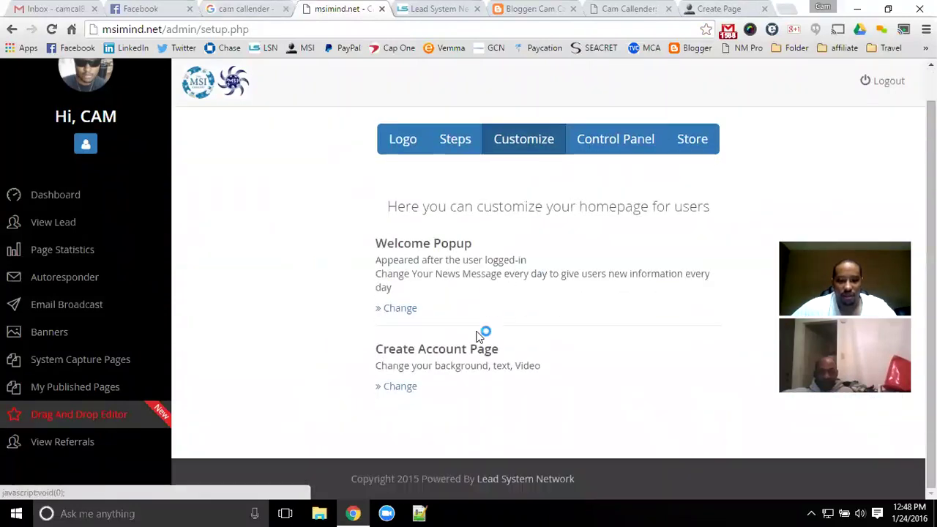
pyautogui.click(399, 388)
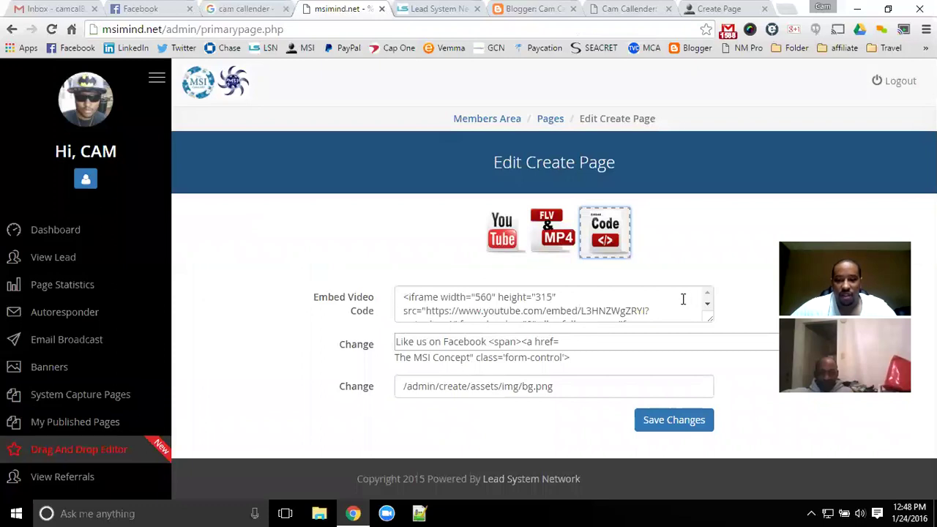
pyautogui.click(707, 304)
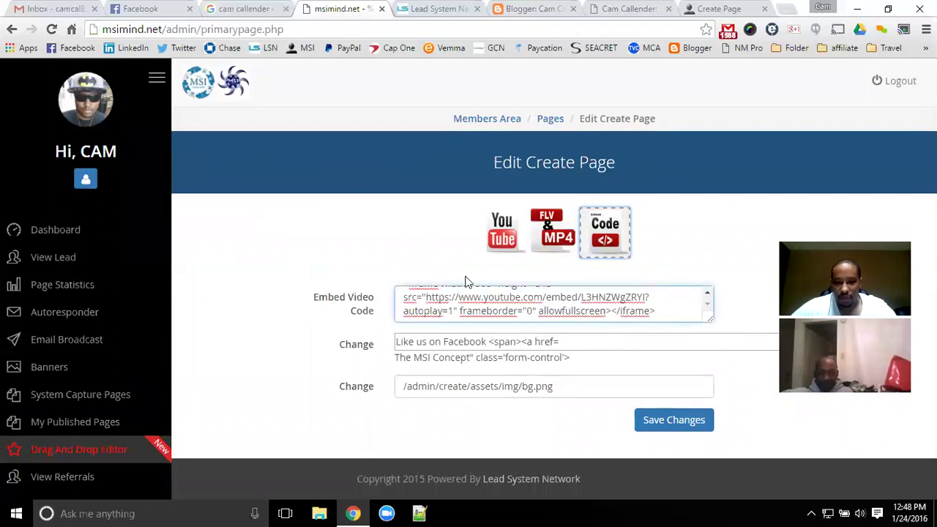
pyautogui.click(535, 8)
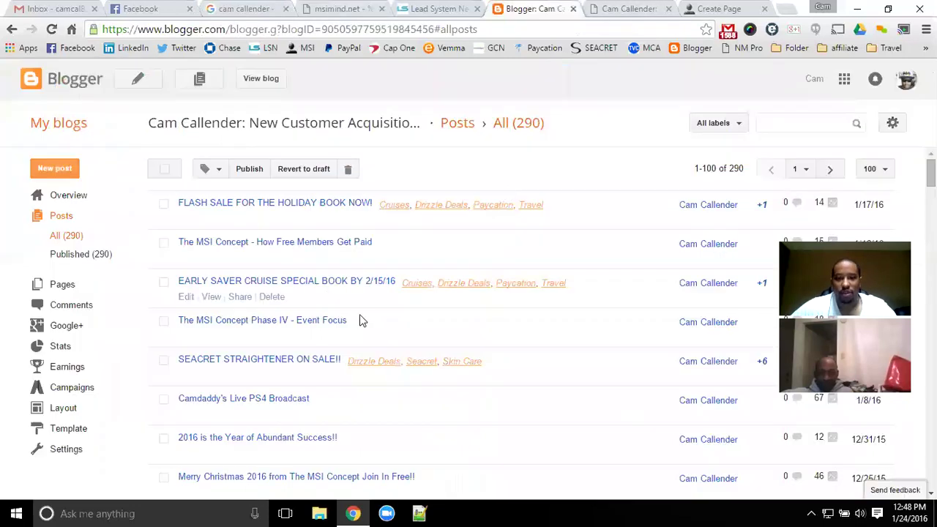
# Start a test Blogger post with 'jakjf lkasjflkdsnv oaijb' and select all of it in HTML view.
pyautogui.click(66, 173)
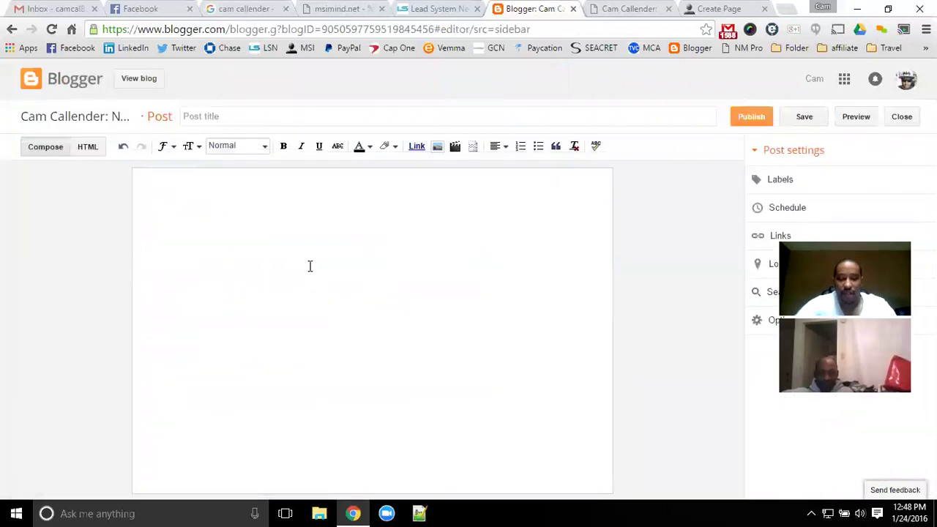
pyautogui.write('jakjf lkasjflkdsnv oaijbda')
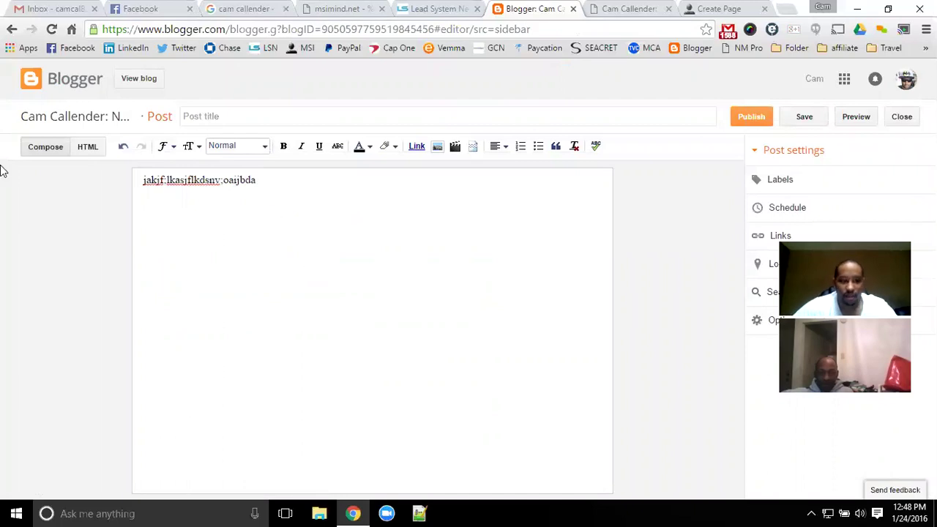
pyautogui.click(86, 146)
pyautogui.hotkey('ctrl', 'a')
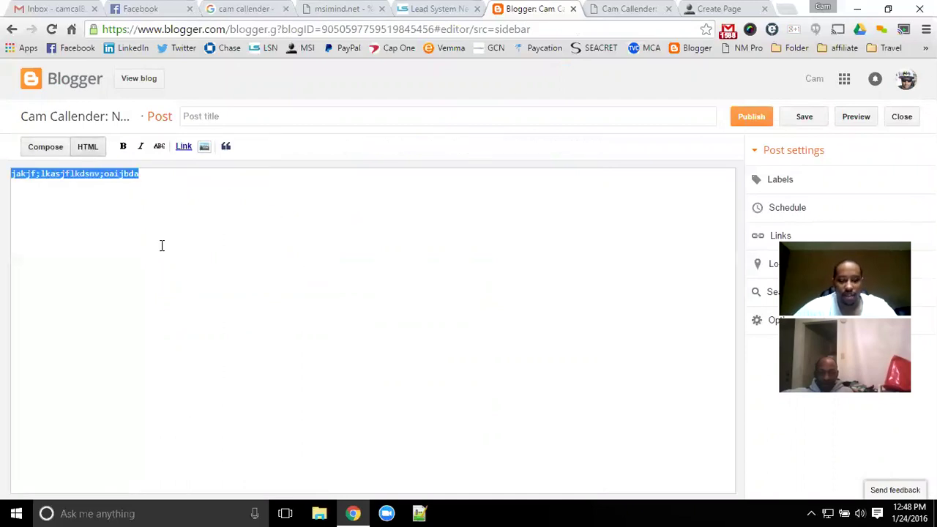
# Compare the Facebook text on the Edit Create Page form, then close the signup and blog tabs.
pyautogui.click(696, 8)
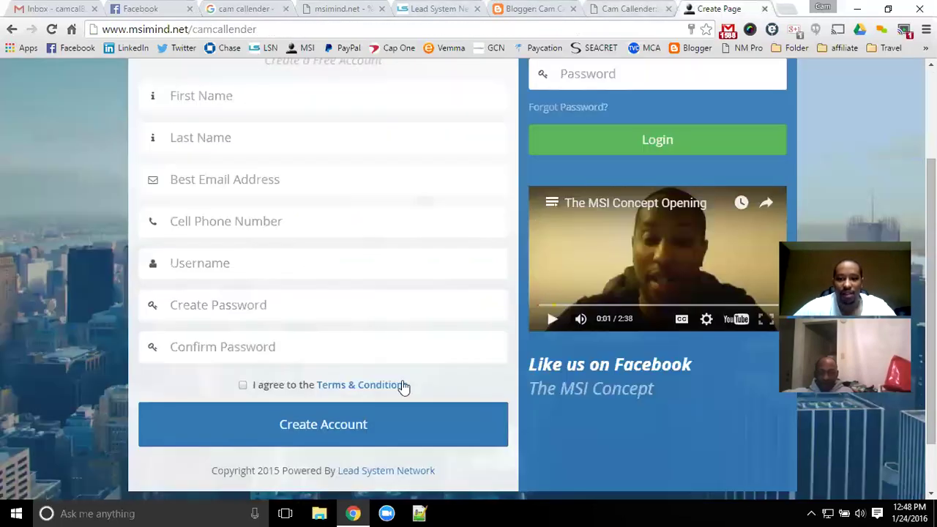
pyautogui.click(339, 8)
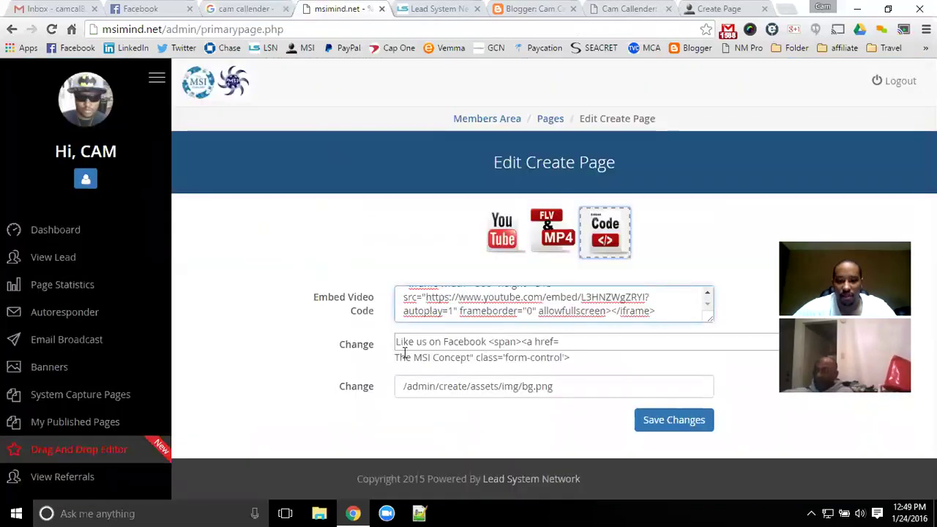
pyautogui.moveTo(407, 342); pyautogui.dragTo(677, 343)
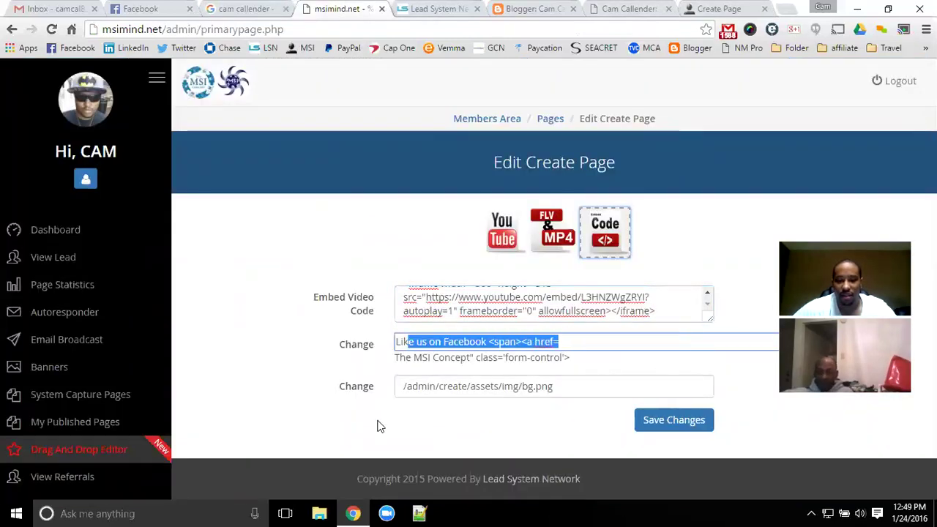
pyautogui.click(268, 344)
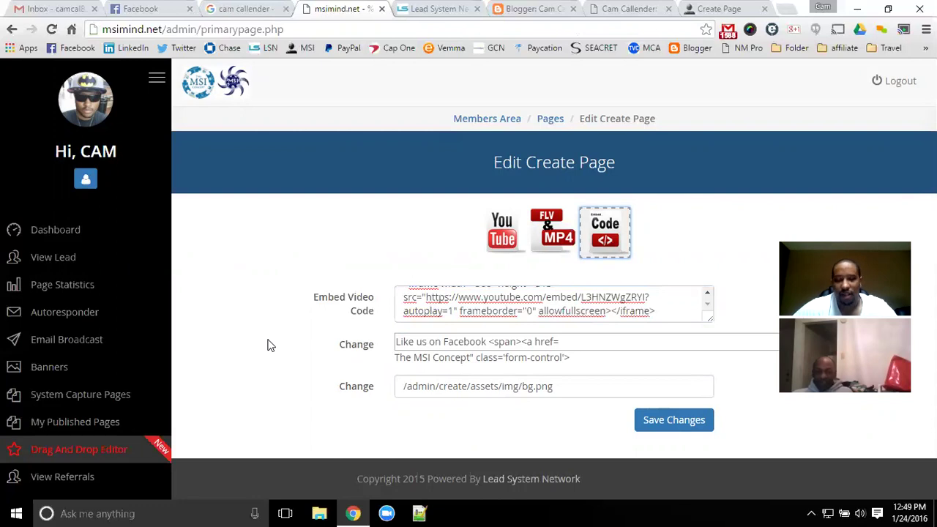
pyautogui.click(729, 16)
pyautogui.click(764, 9)
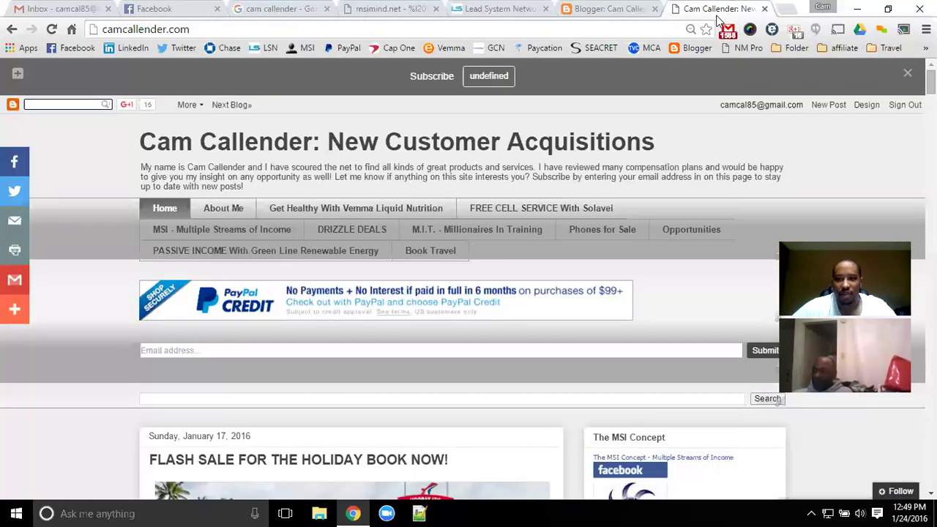
pyautogui.click(764, 9)
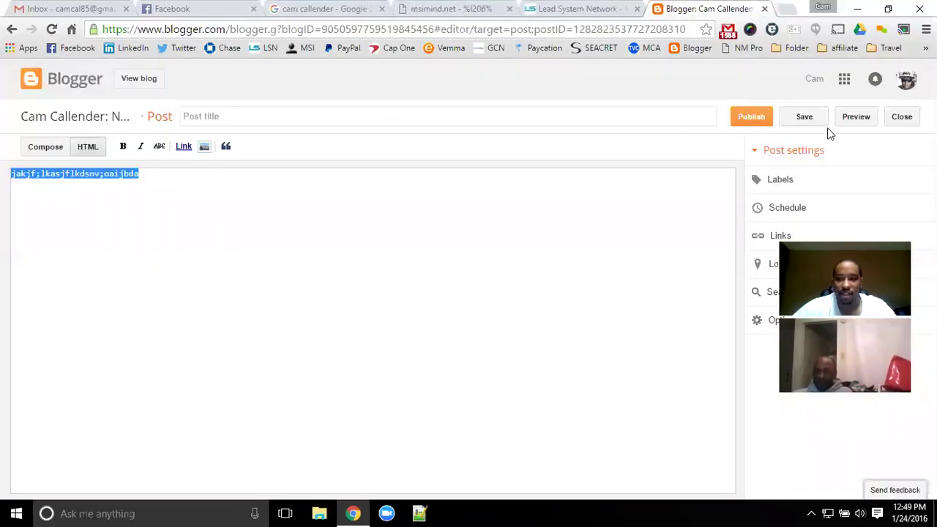
# Close the post editor and delete the test draft.
pyautogui.click(906, 117)
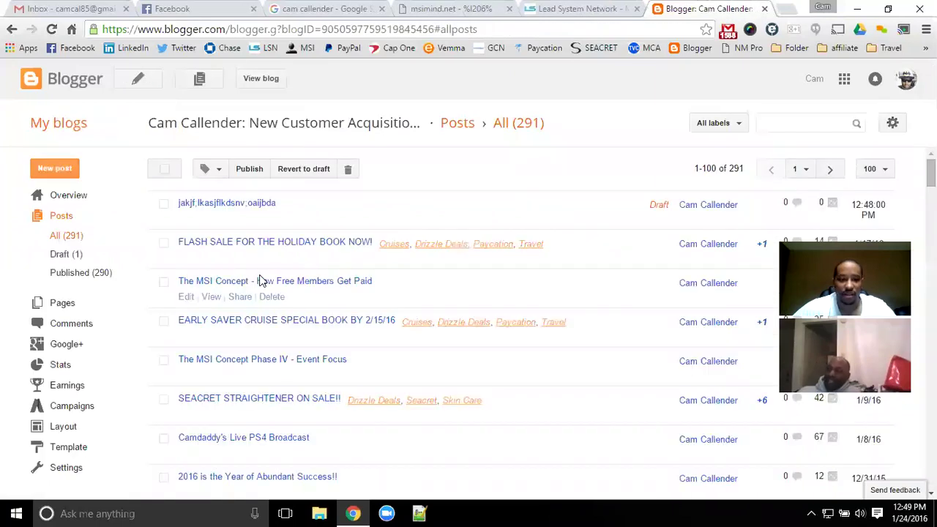
pyautogui.click(254, 219)
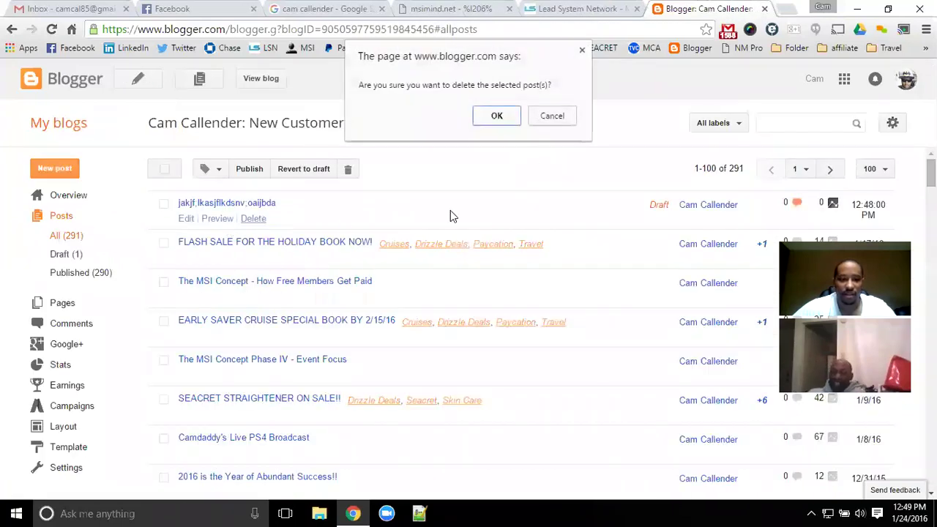
pyautogui.click(496, 117)
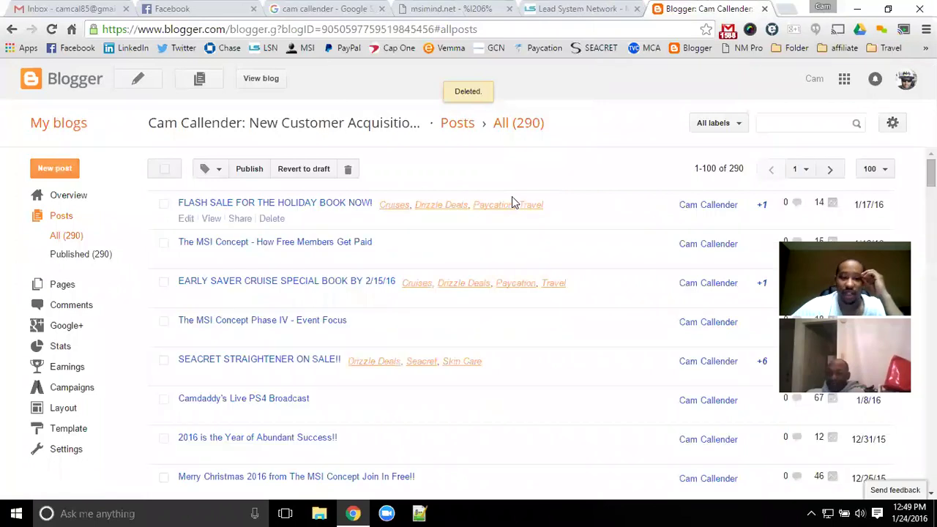
# Highlight the Facebook text in the Edit Create Page form's first Change field.
pyautogui.click(586, 9)
pyautogui.click(462, 9)
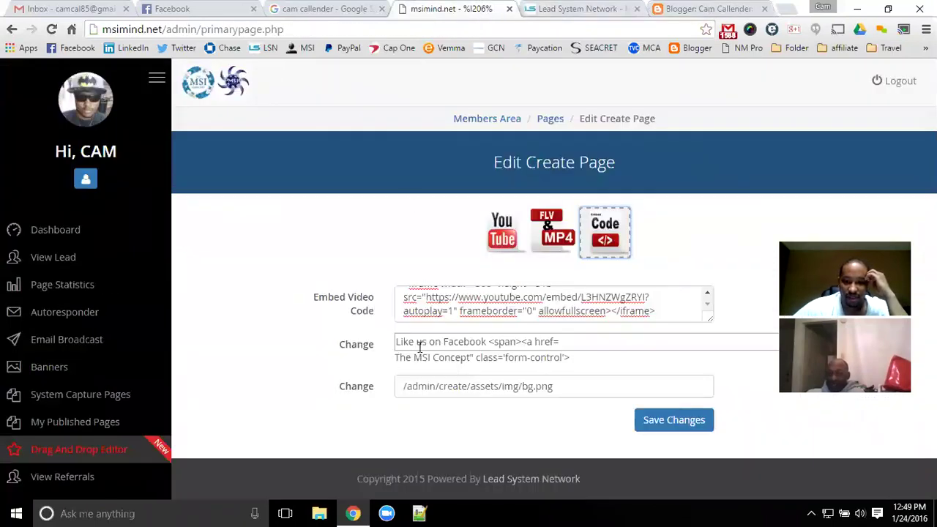
pyautogui.moveTo(407, 341); pyautogui.dragTo(718, 350)
pyautogui.click(255, 323)
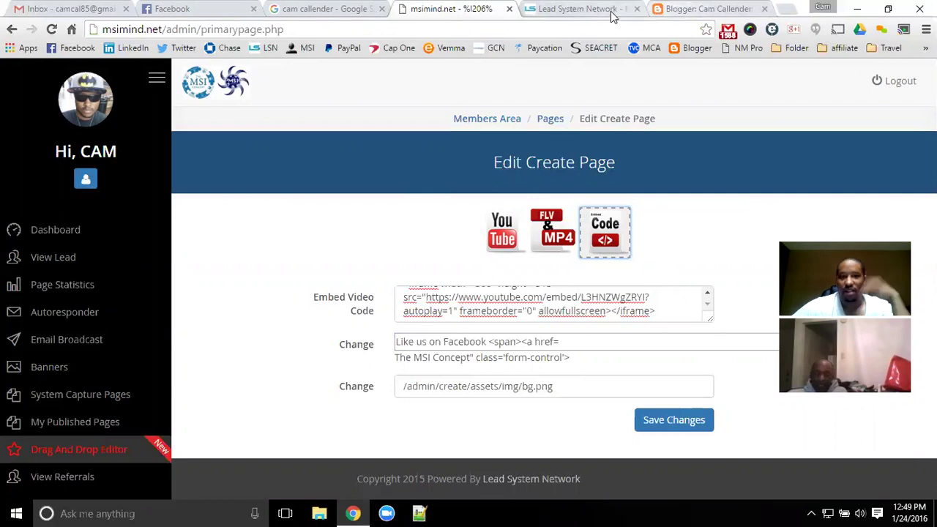
# Return to the members dashboard and bring up Admin Setup.
pyautogui.click(77, 232)
pyautogui.scroll(-4, 295, 293)
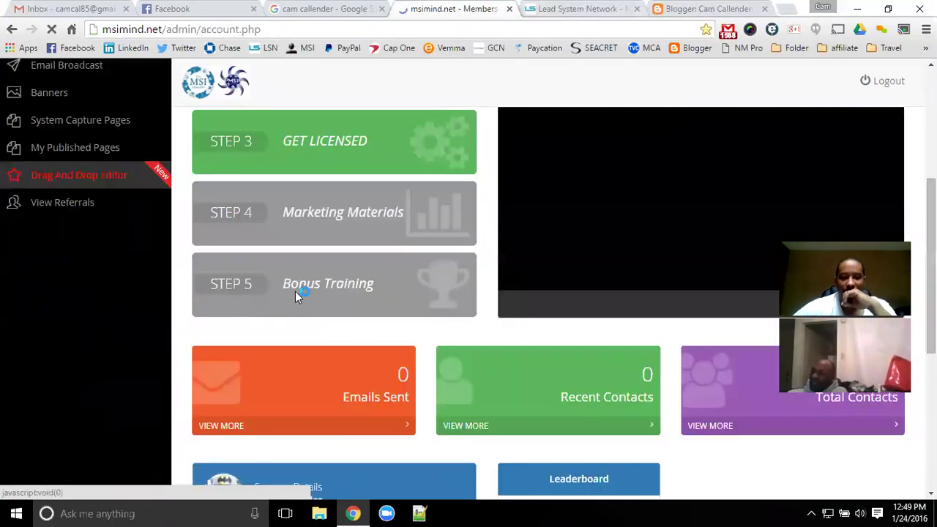
pyautogui.scroll(3, 295, 293)
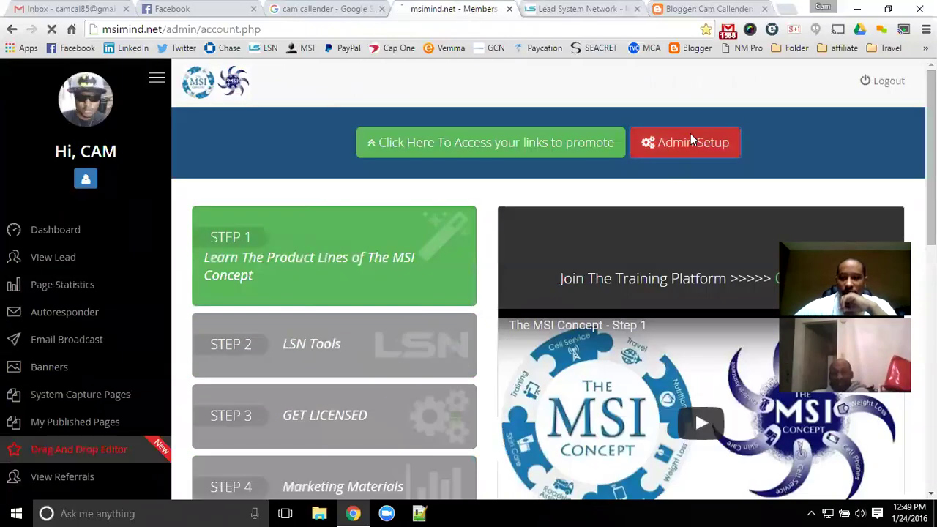
pyautogui.click(685, 142)
# Open the Create Account Page editor and inspect the embed video code and background image path.
pyautogui.click(502, 320)
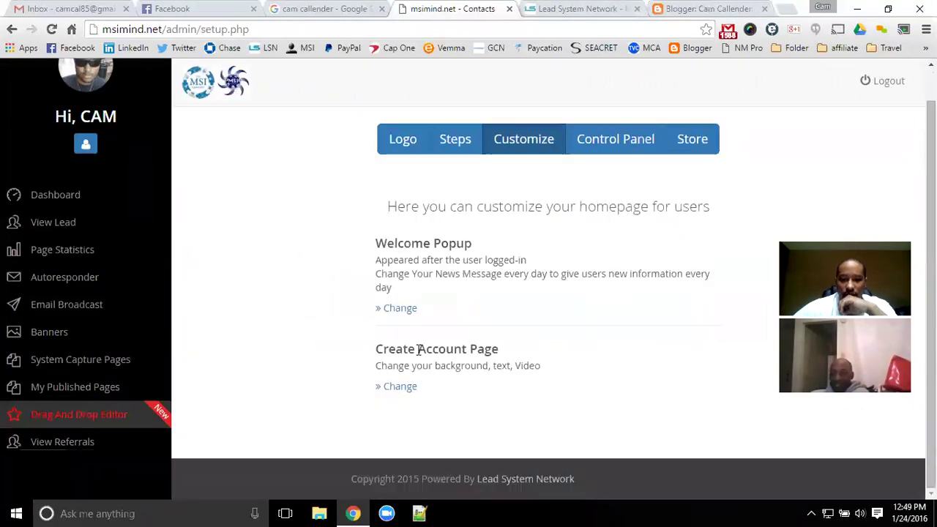
pyautogui.click(401, 386)
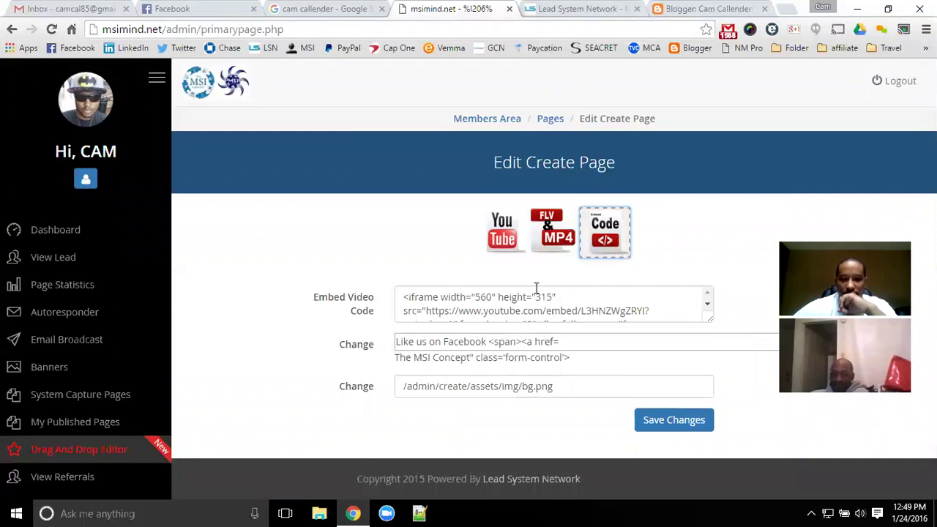
pyautogui.click(709, 310)
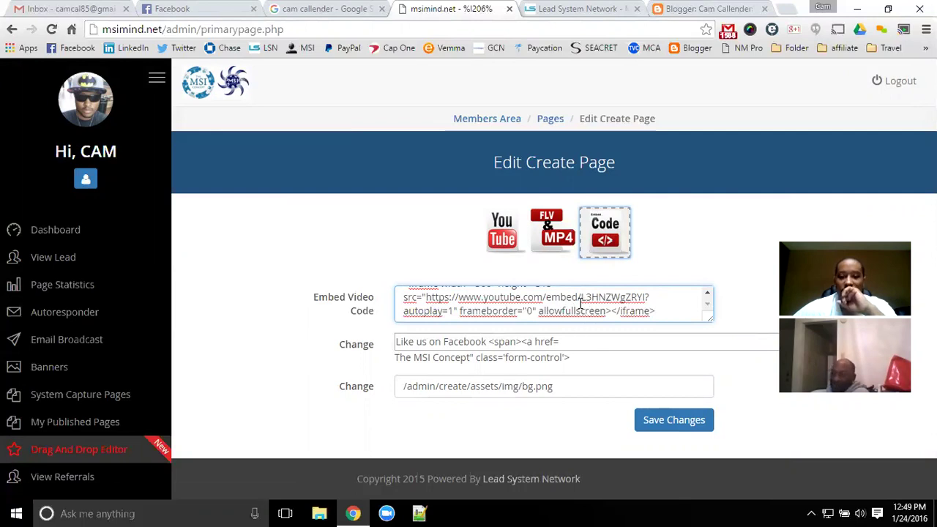
pyautogui.moveTo(569, 381); pyautogui.dragTo(310, 369)
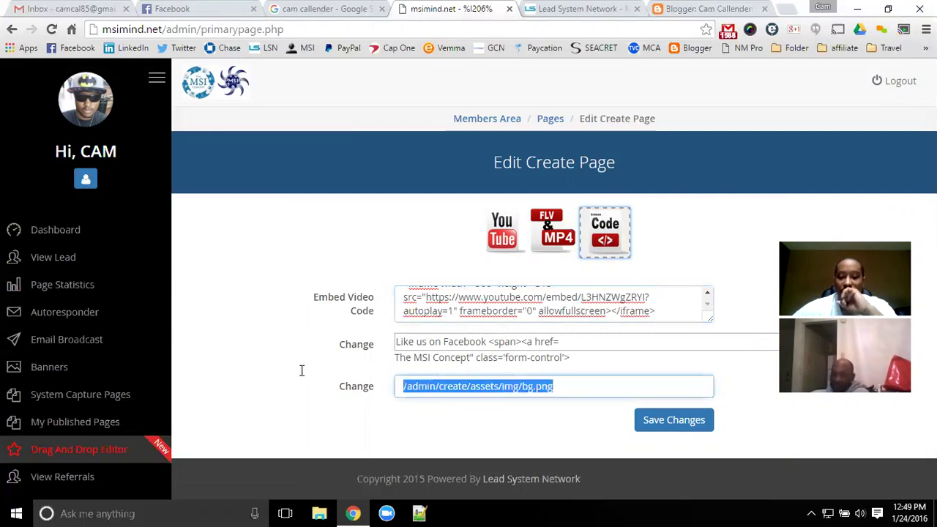
pyautogui.moveTo(554, 388); pyautogui.dragTo(405, 394)
pyautogui.moveTo(582, 398); pyautogui.dragTo(292, 386)
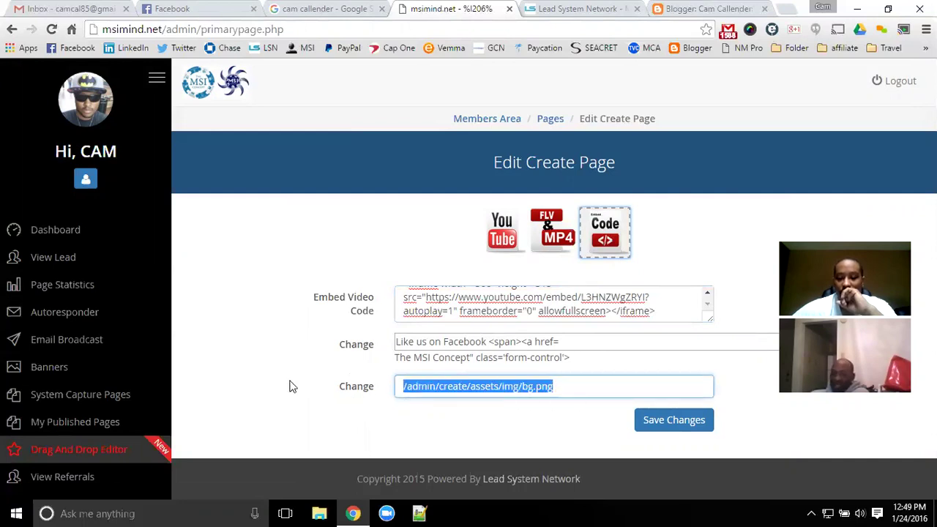
pyautogui.click(275, 233)
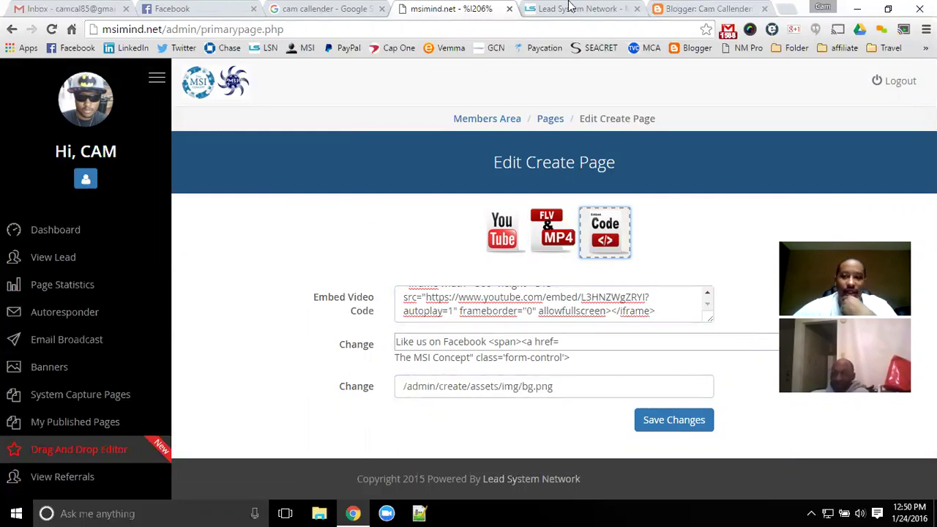
# Glance at the Lead System Network account tab, then open a blank browser tab.
pyautogui.click(622, 11)
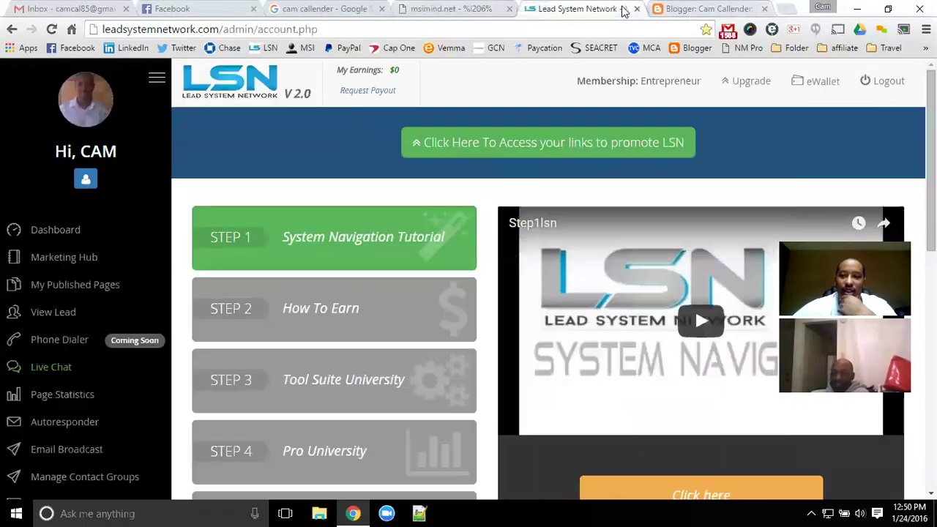
pyautogui.click(438, 8)
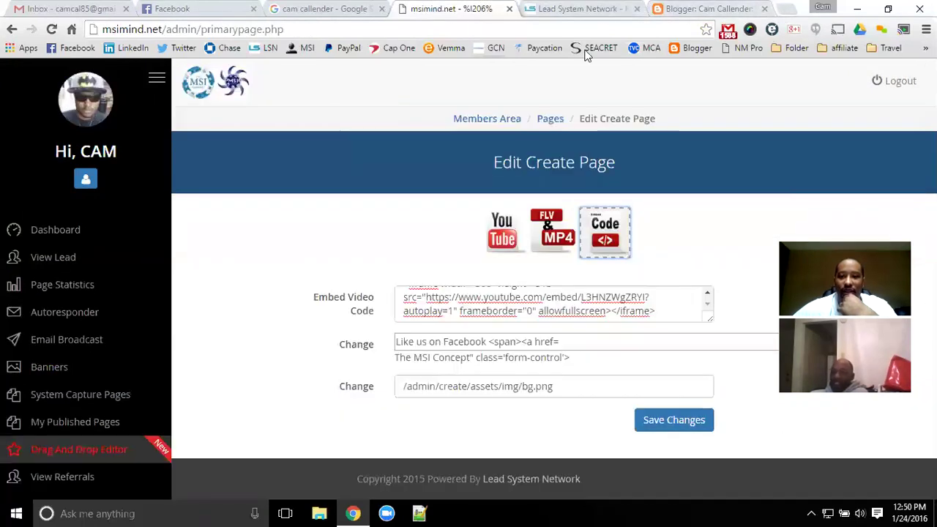
pyautogui.click(790, 10)
# Load the member's msimind.net signup page and play then pause its MSI Concept Opening video.
pyautogui.write('msi')
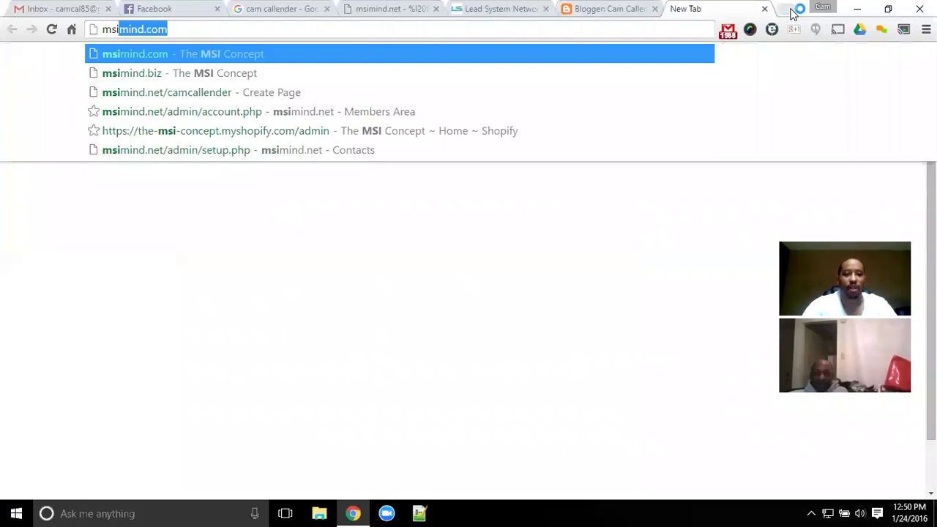
pyautogui.write('mind.com1')
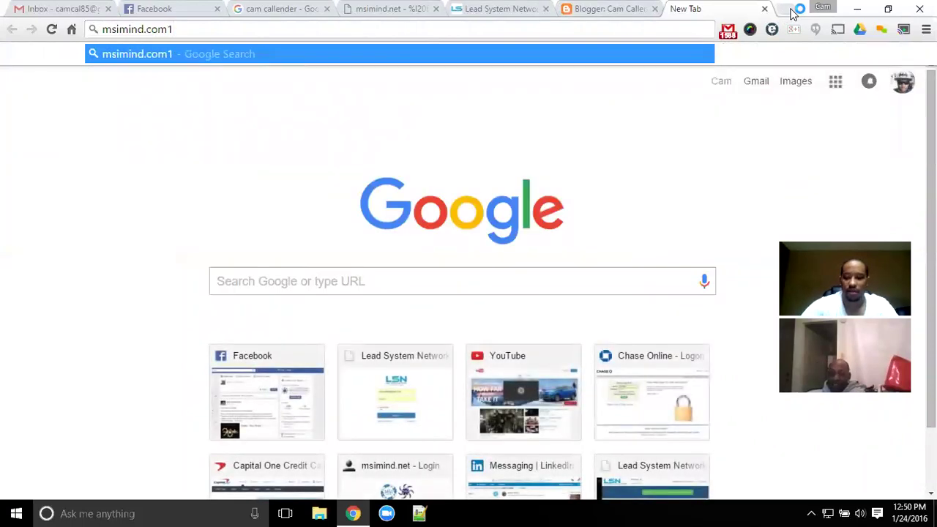
pyautogui.press('BackSpace')
pyautogui.press('BackSpace')
pyautogui.press('BackSpace')
pyautogui.press('BackSpace')
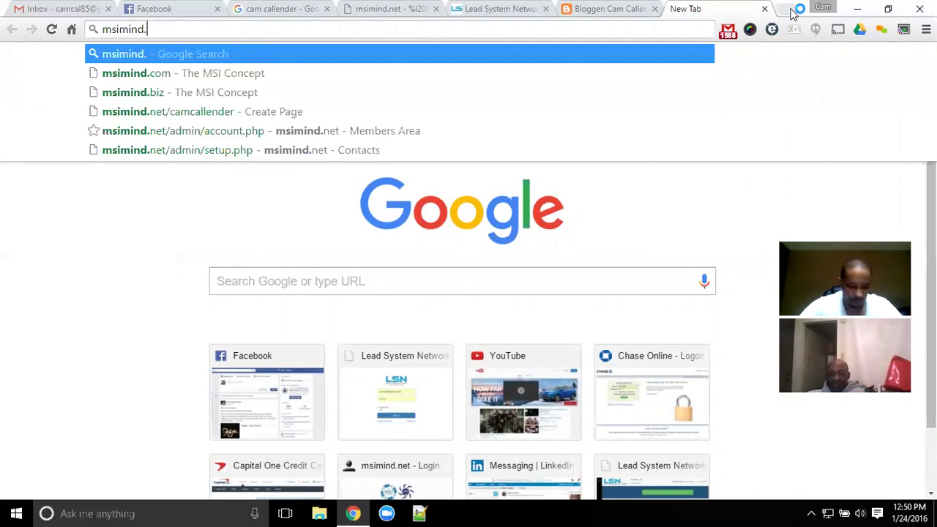
pyautogui.write('net')
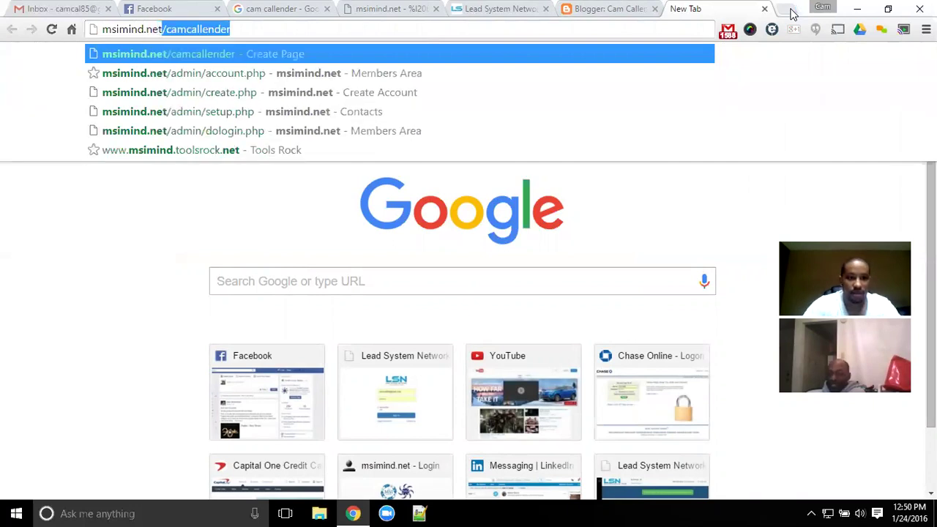
pyautogui.press('Return')
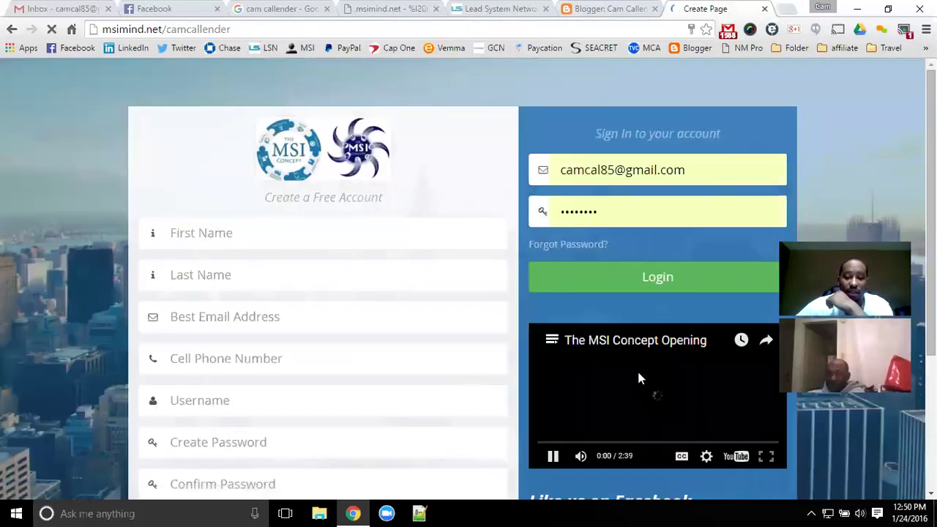
pyautogui.scroll(-2, 638, 377)
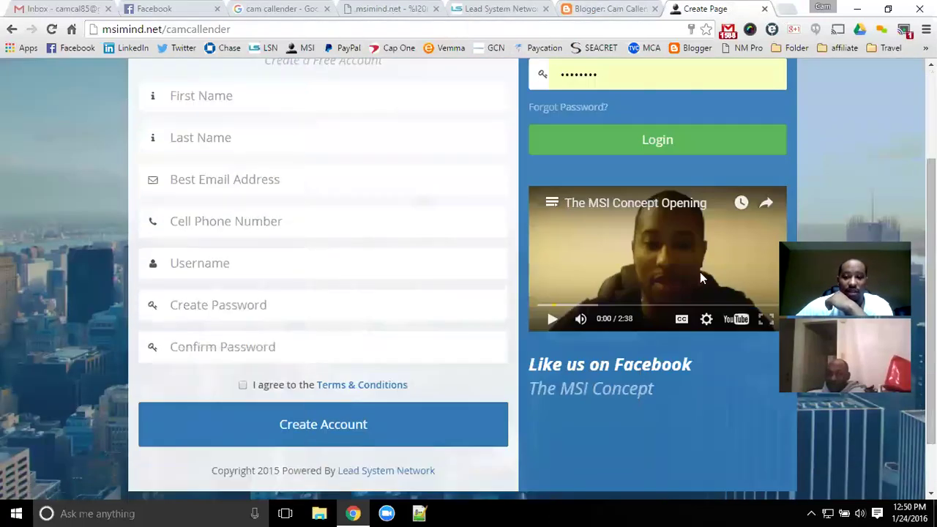
pyautogui.click(663, 245)
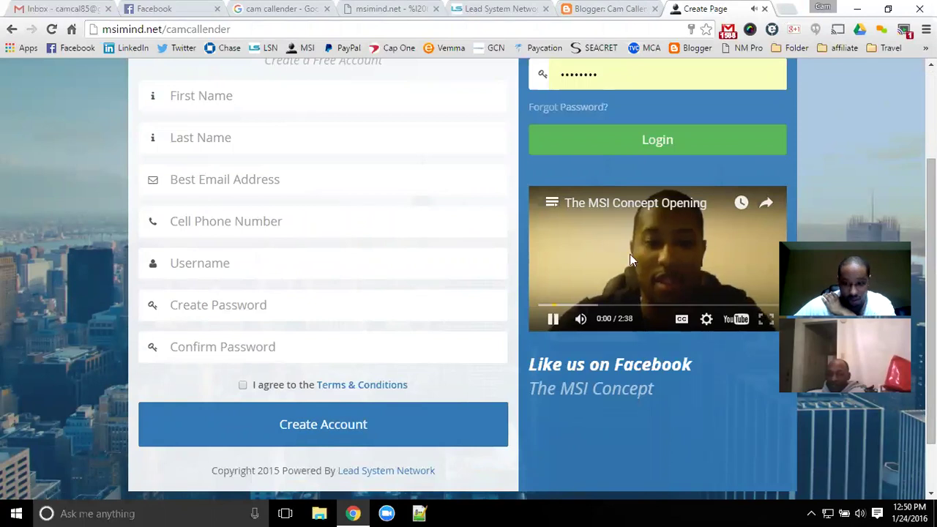
pyautogui.click(663, 268)
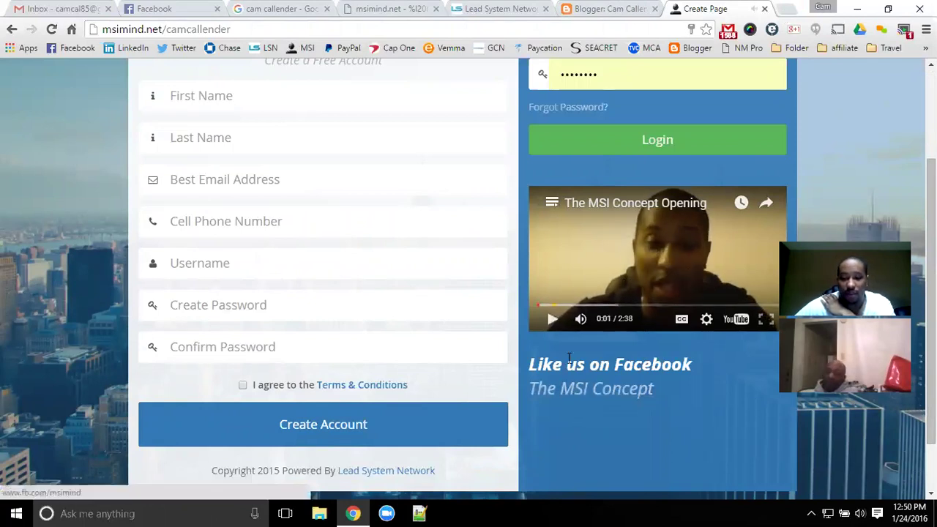
# Test the Like us on Facebook link, close the Facebook page, and return to Edit Create Page.
pyautogui.moveTo(523, 370); pyautogui.dragTo(619, 395)
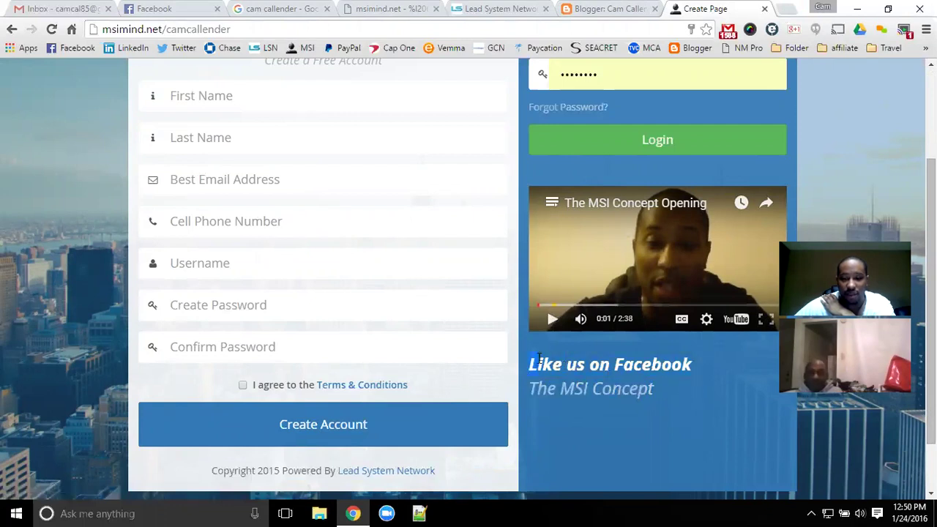
pyautogui.click(617, 394)
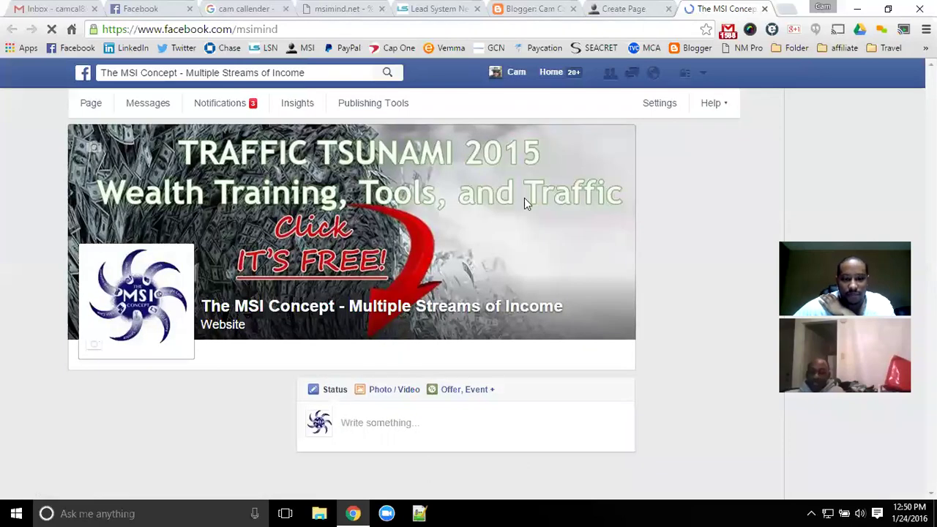
pyautogui.click(765, 8)
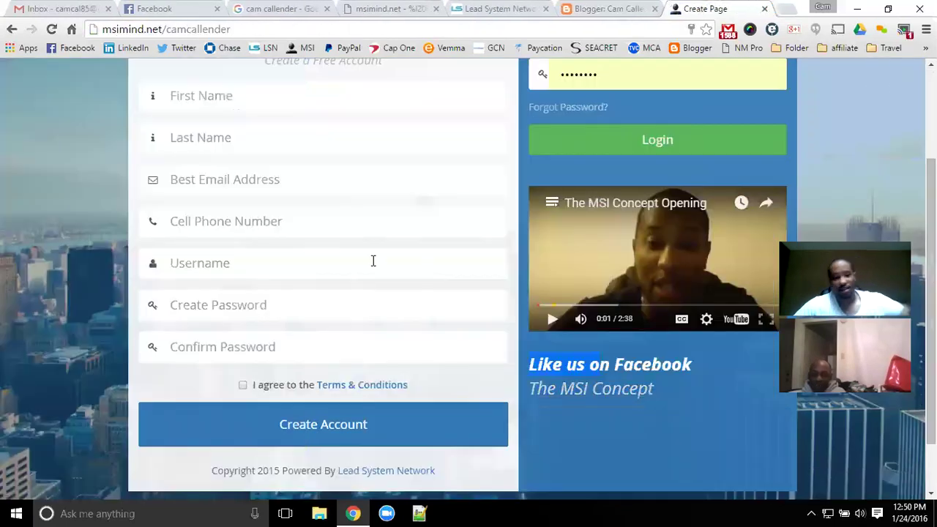
pyautogui.scroll(2, 360, 248)
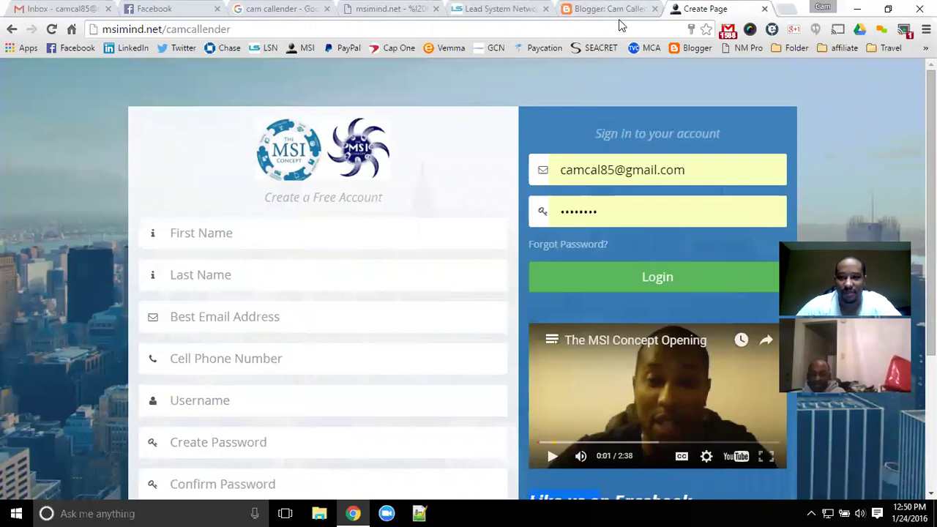
pyautogui.click(410, 8)
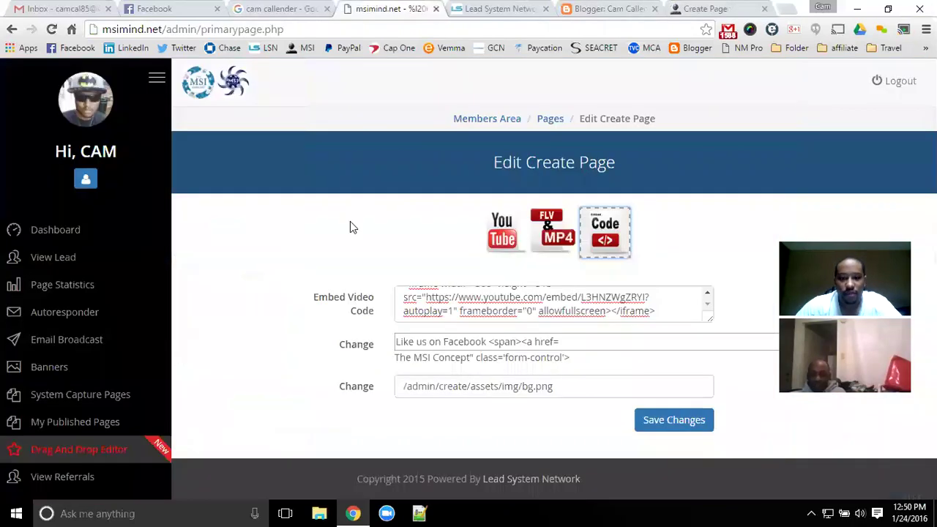
# Return to the Dashboard showing the Step 1–4 training tiles and The MSI Concept Step 1 video.
pyautogui.click(100, 225)
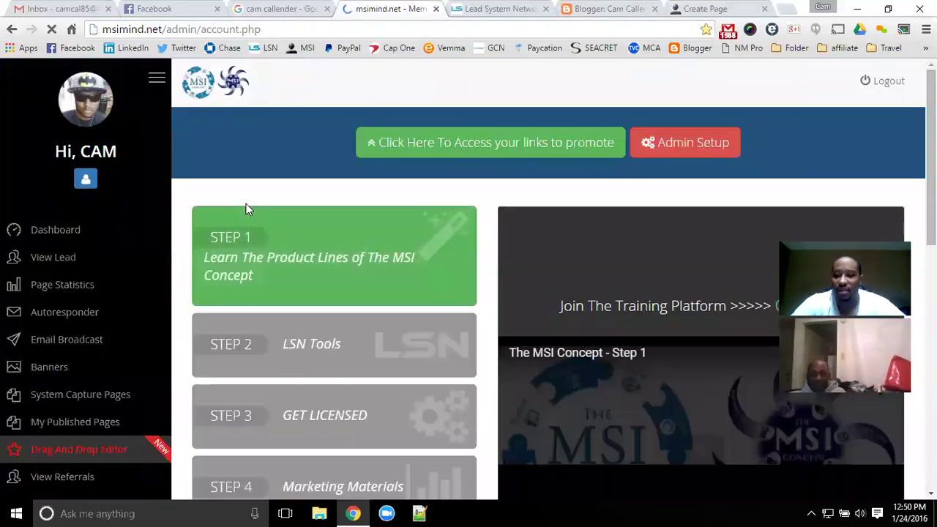